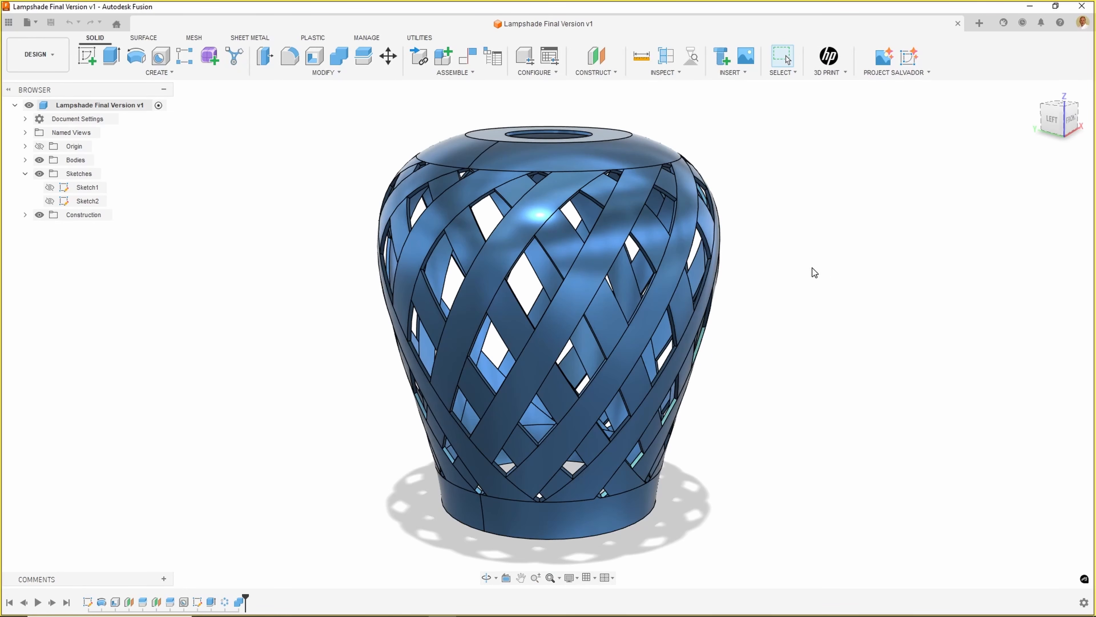
pyautogui.keyDown('shift'); pyautogui.moveTo(811, 267); pyautogui.dragTo(879, 265, button='middle'); pyautogui.keyUp('shift')
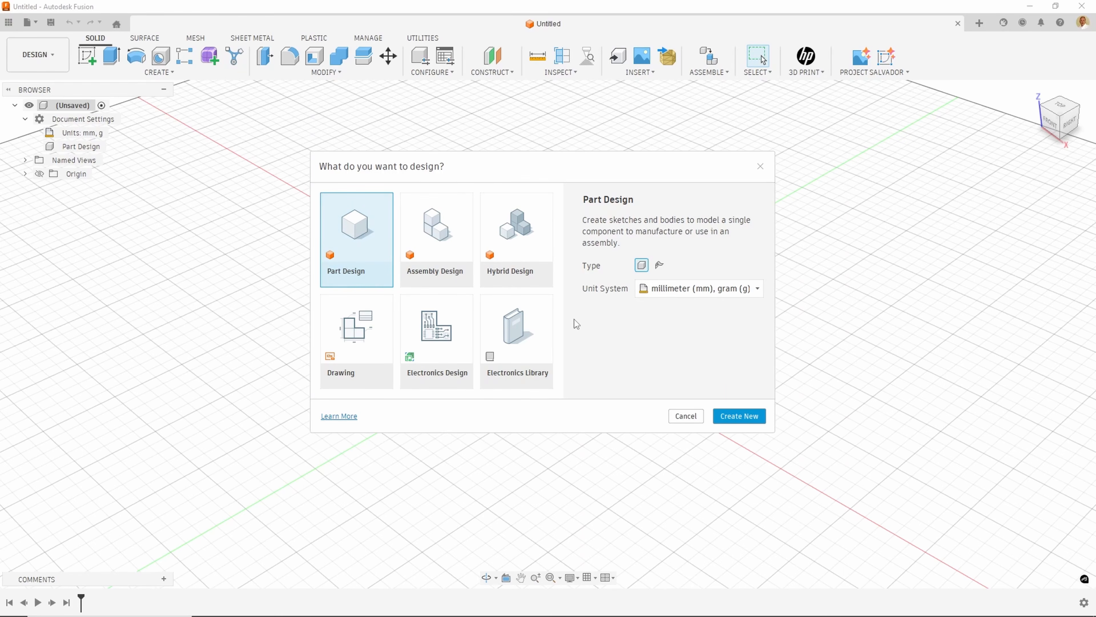
# - Create a new Hybrid Design using the millimeter and gram unit system
pyautogui.click(529, 217)
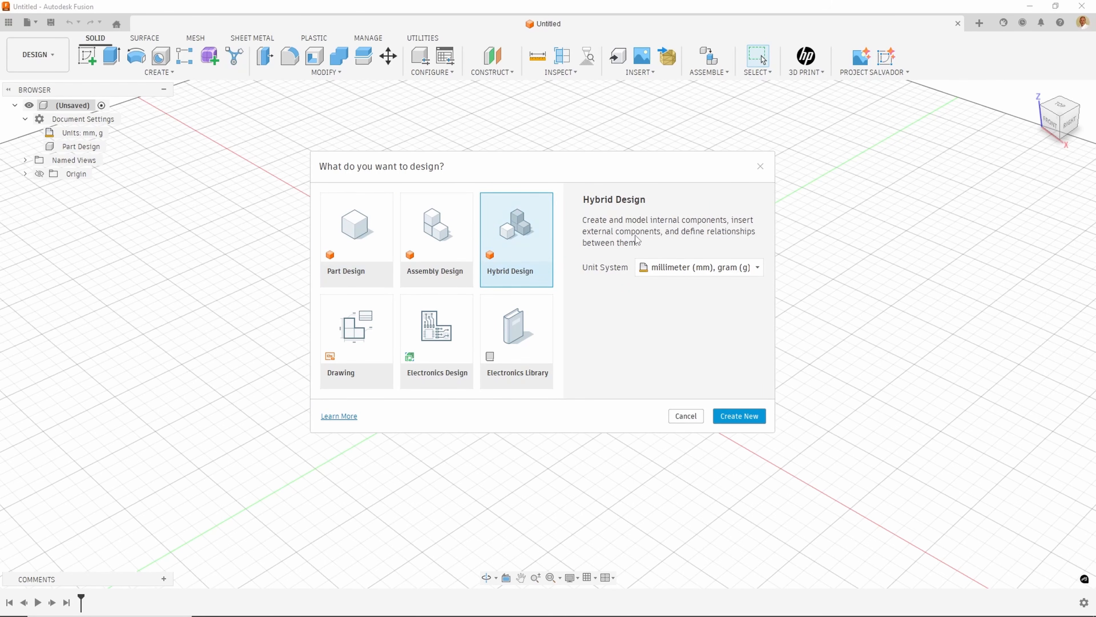
pyautogui.click(740, 416)
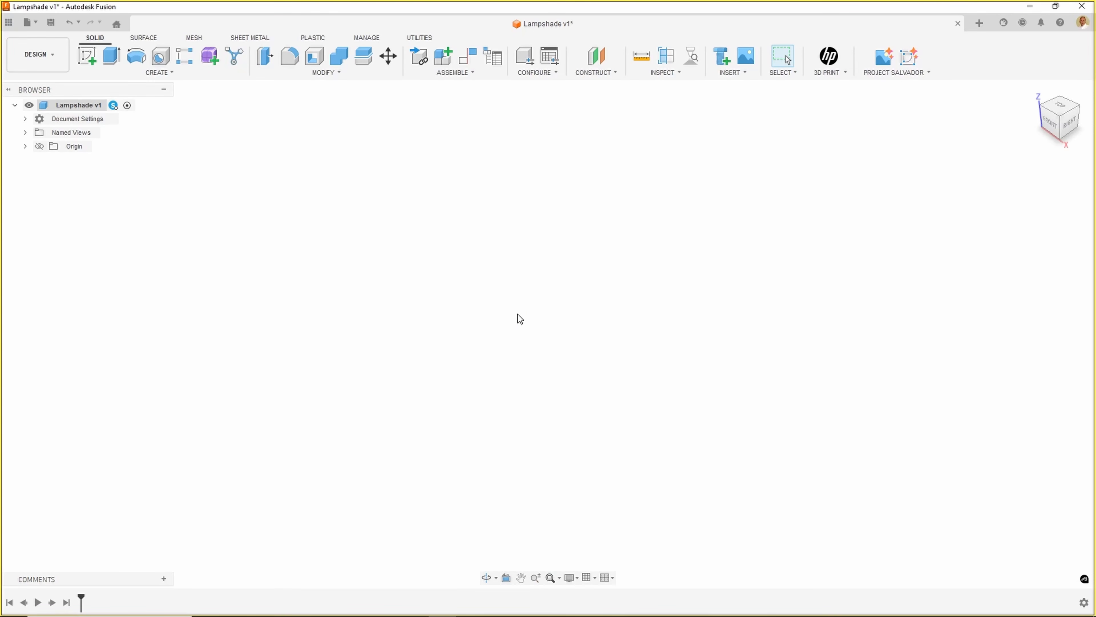
# - Start a sketch on the front plane and draw a vertical line about 112 mm long upward from the origin
pyautogui.click(84, 53)
pyautogui.click(569, 317)
pyautogui.moveTo(569, 371); pyautogui.dragTo(557, 506, button='middle')
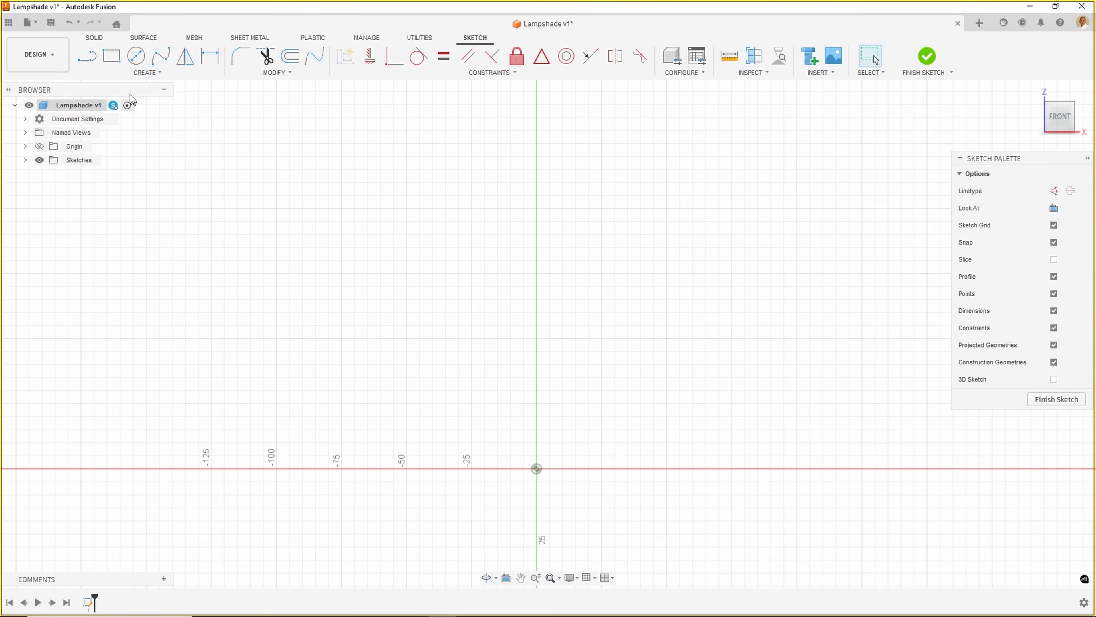
pyautogui.click(86, 55)
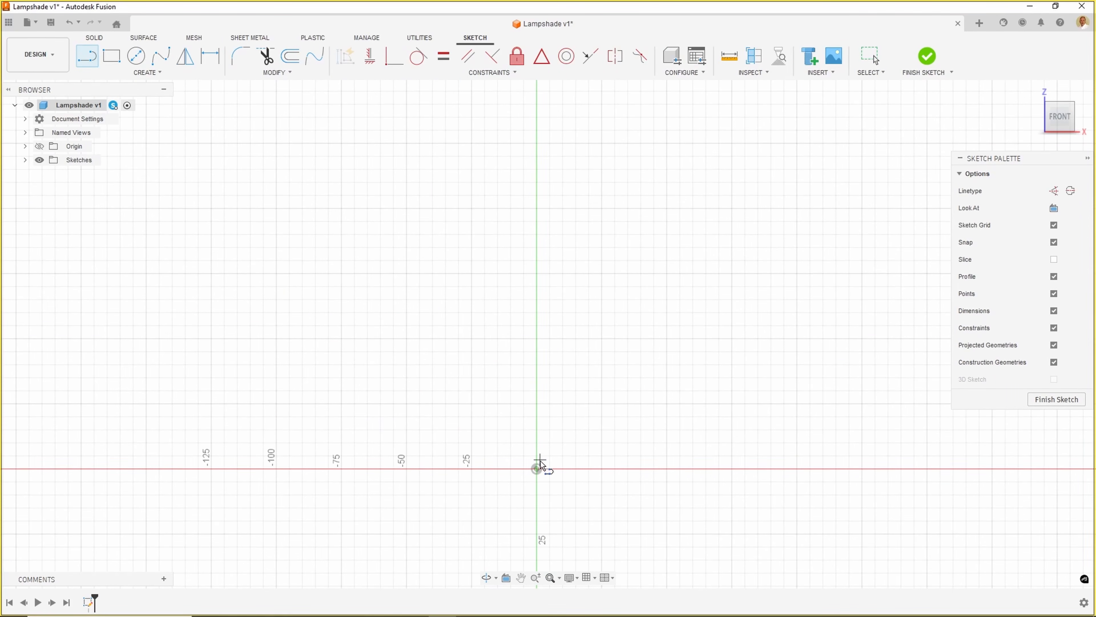
pyautogui.click(536, 469)
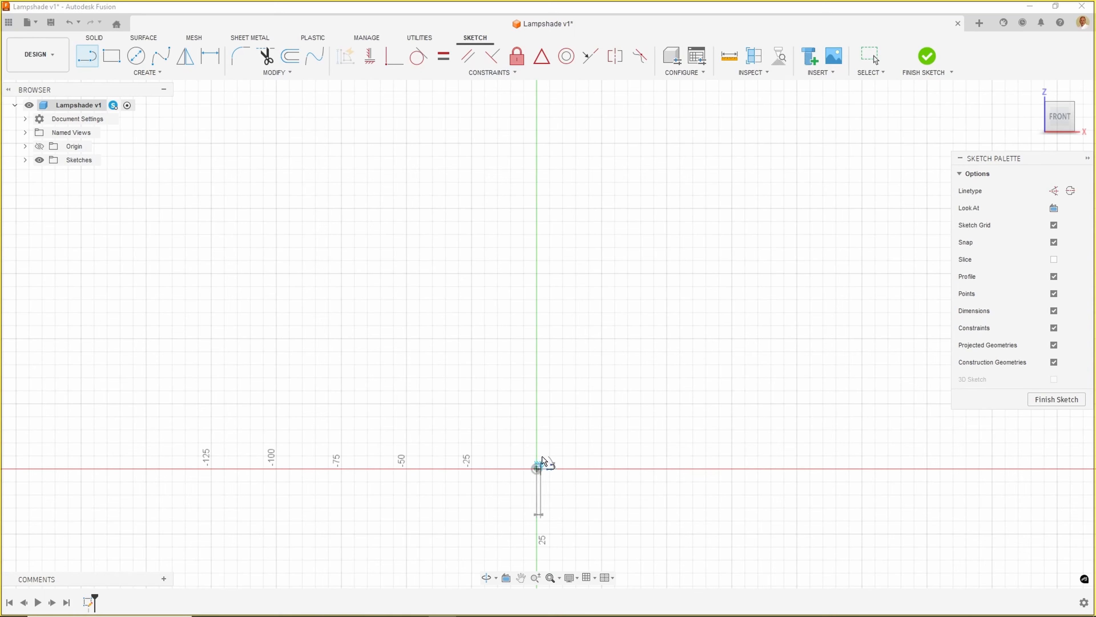
pyautogui.click(537, 177)
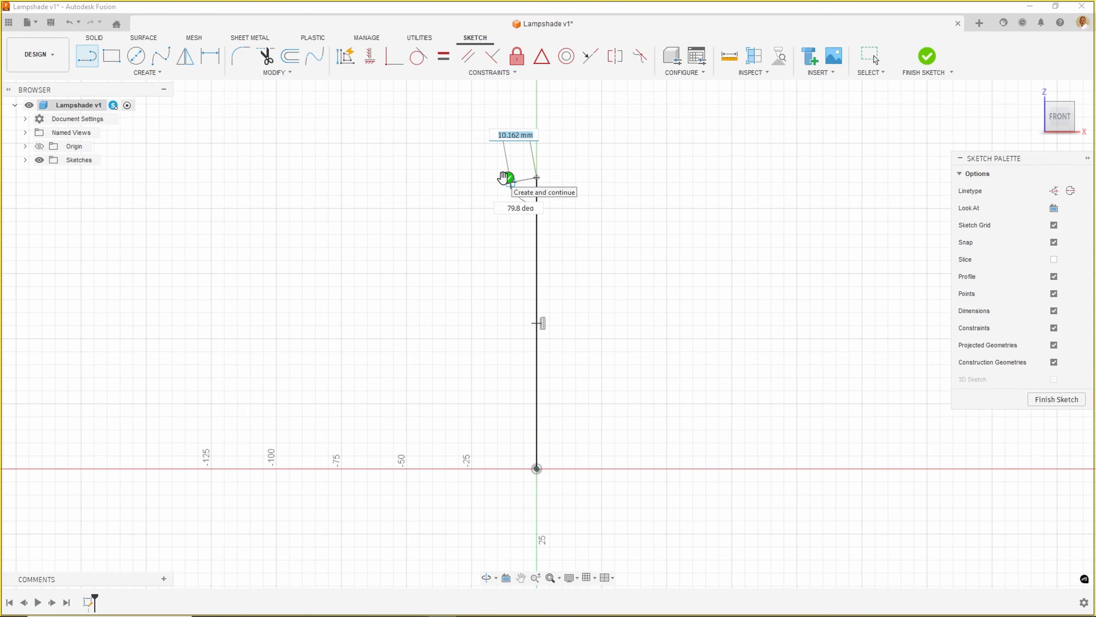
pyautogui.press('Escape')
# - Dimension the vertical line to 185 mm and convert it to a centerline
pyautogui.click(145, 73)
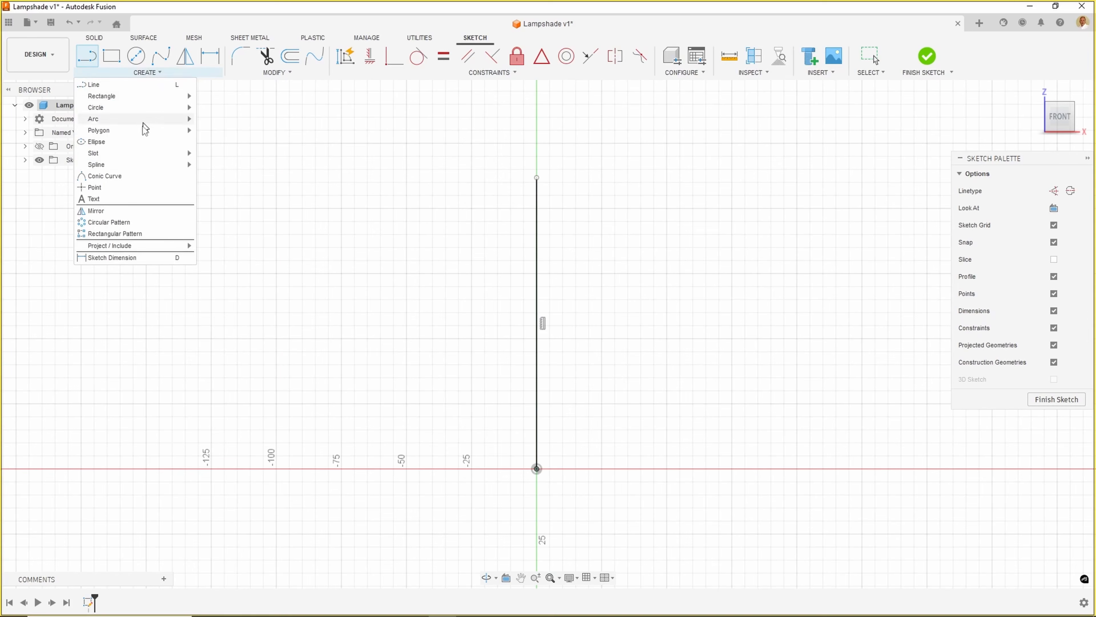
pyautogui.click(124, 259)
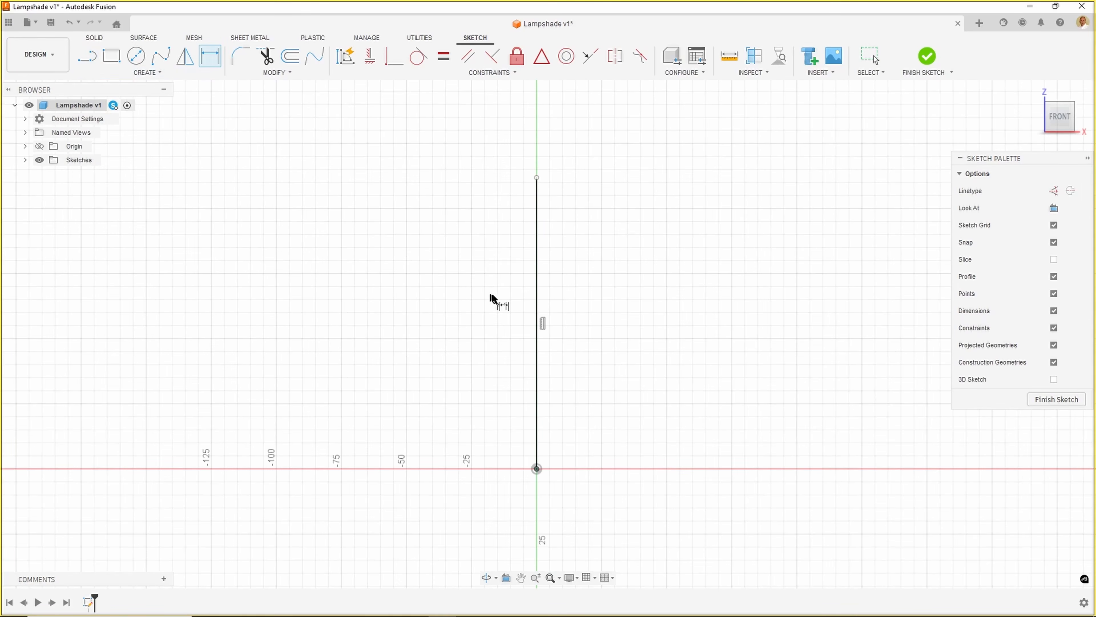
pyautogui.click(538, 299)
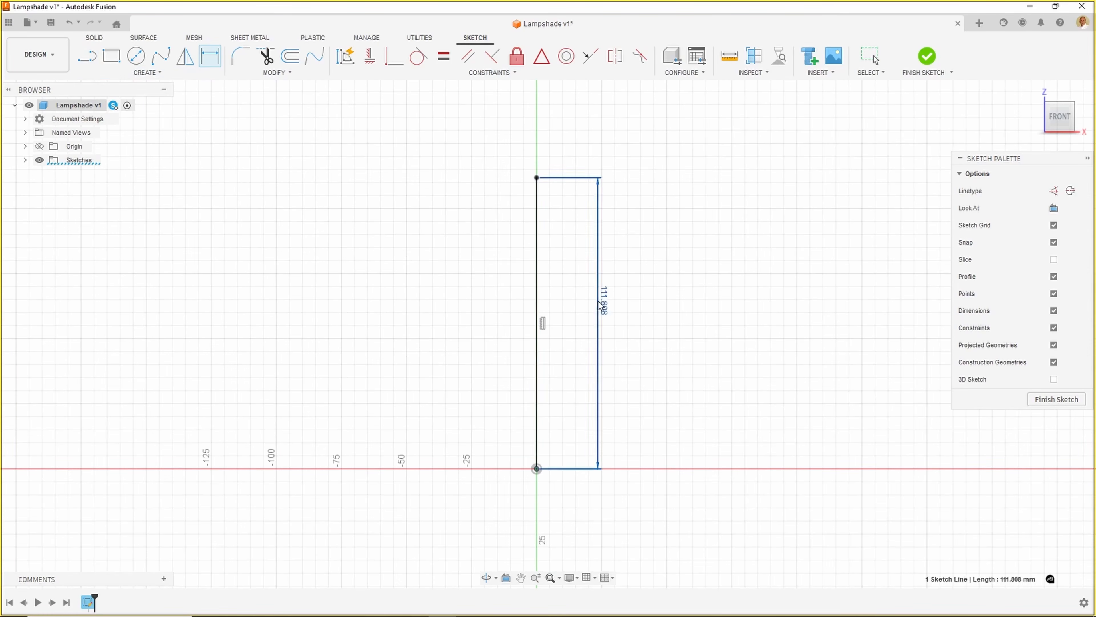
pyautogui.click(599, 299)
pyautogui.write('185')
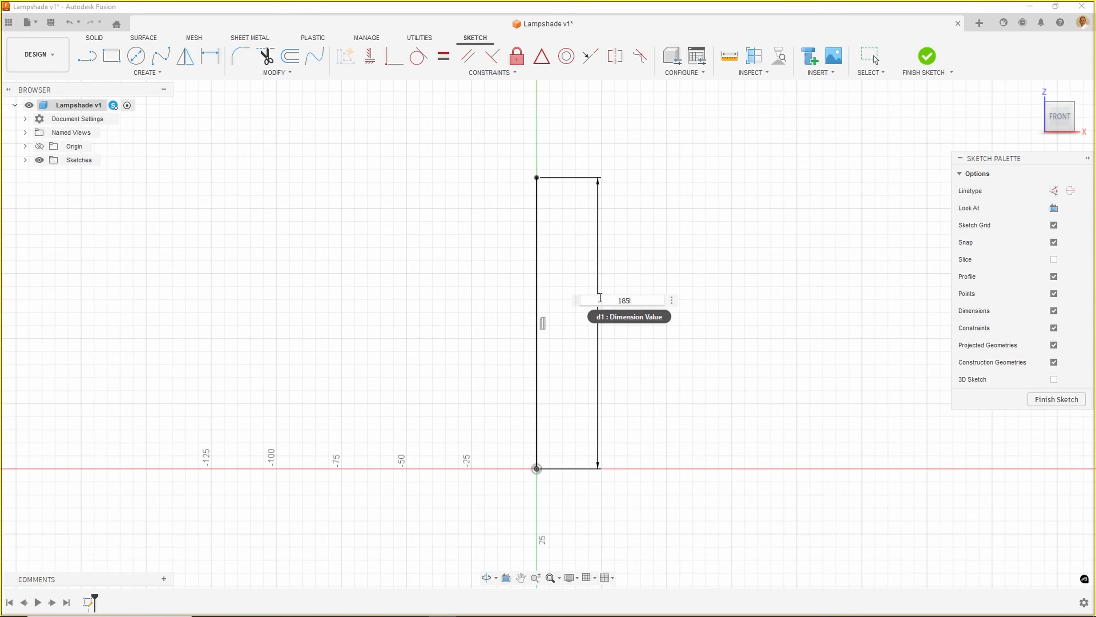
pyautogui.press('Return')
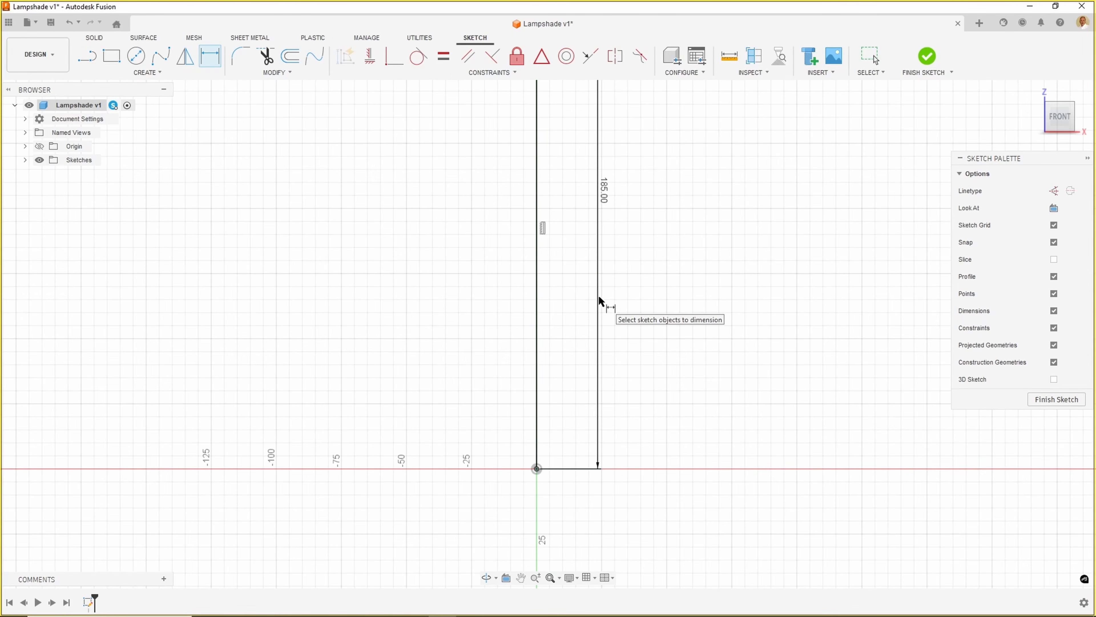
pyautogui.scroll(-3, 626, 338)
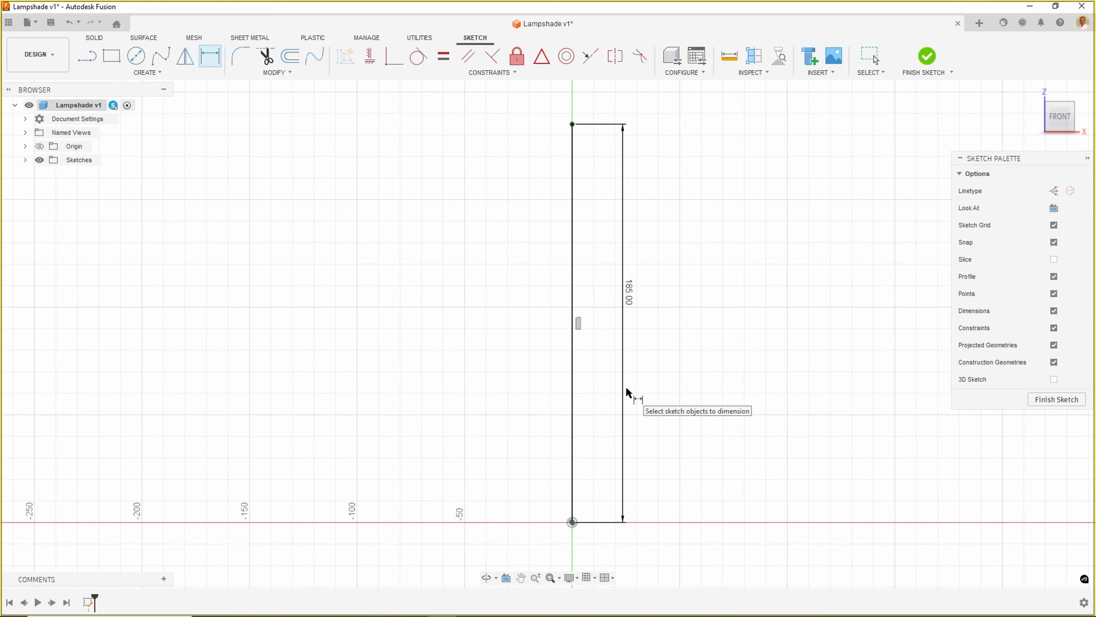
pyautogui.scroll(-1, 628, 393)
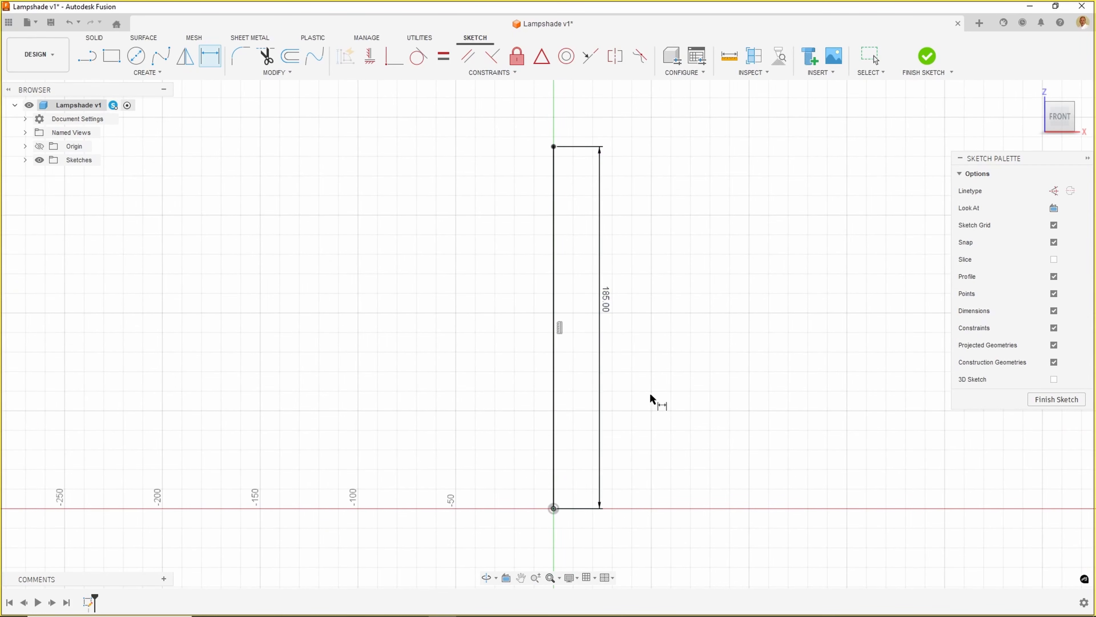
pyautogui.press('Escape')
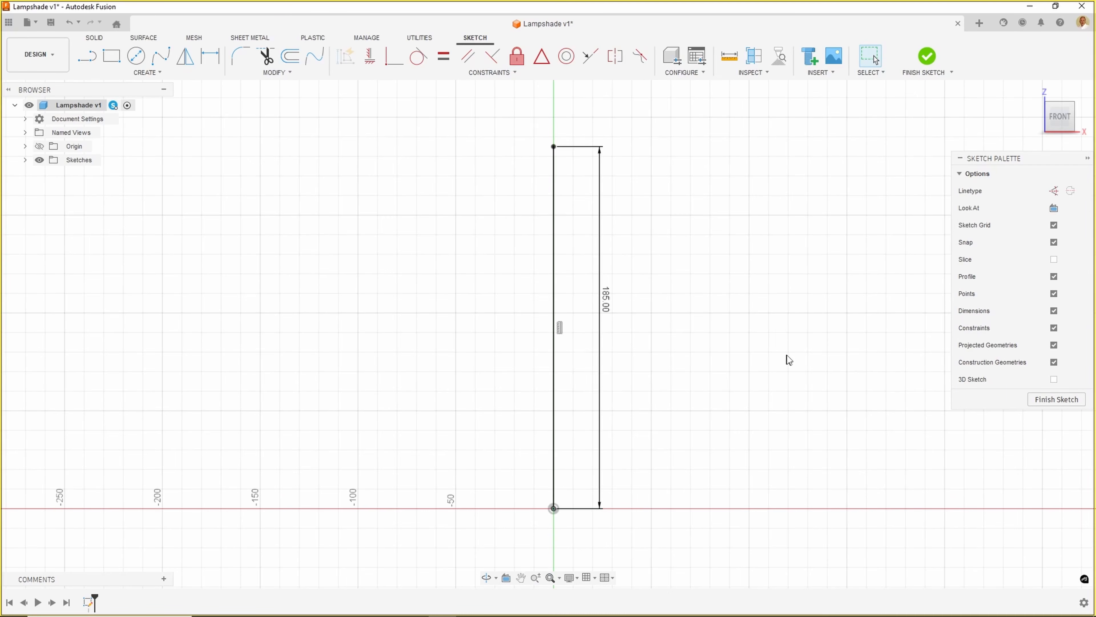
pyautogui.click(554, 288)
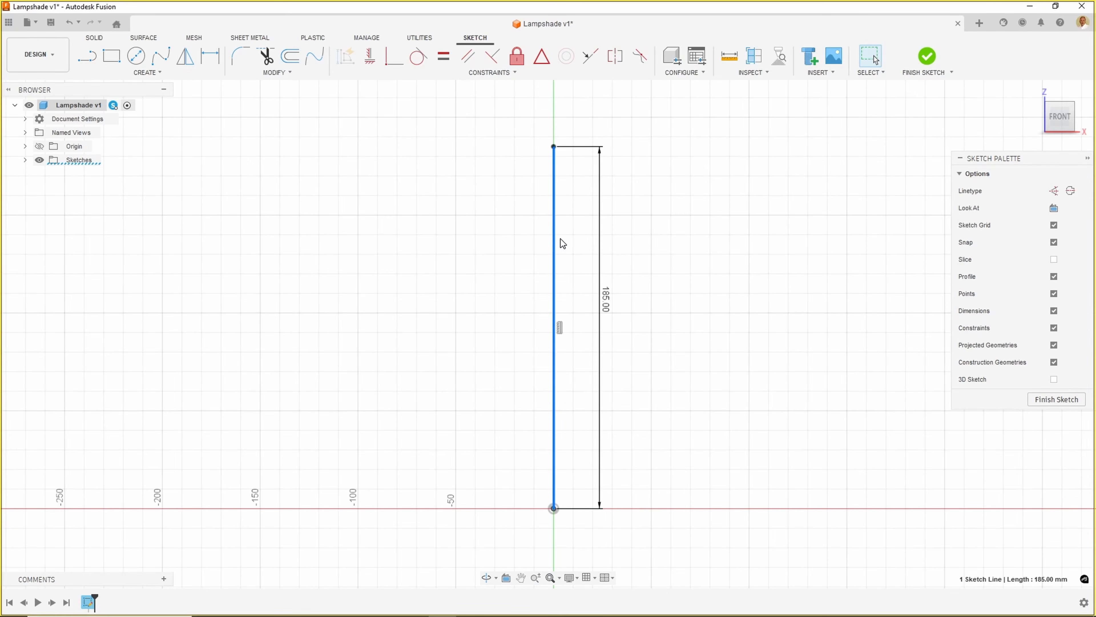
pyautogui.click(1071, 191)
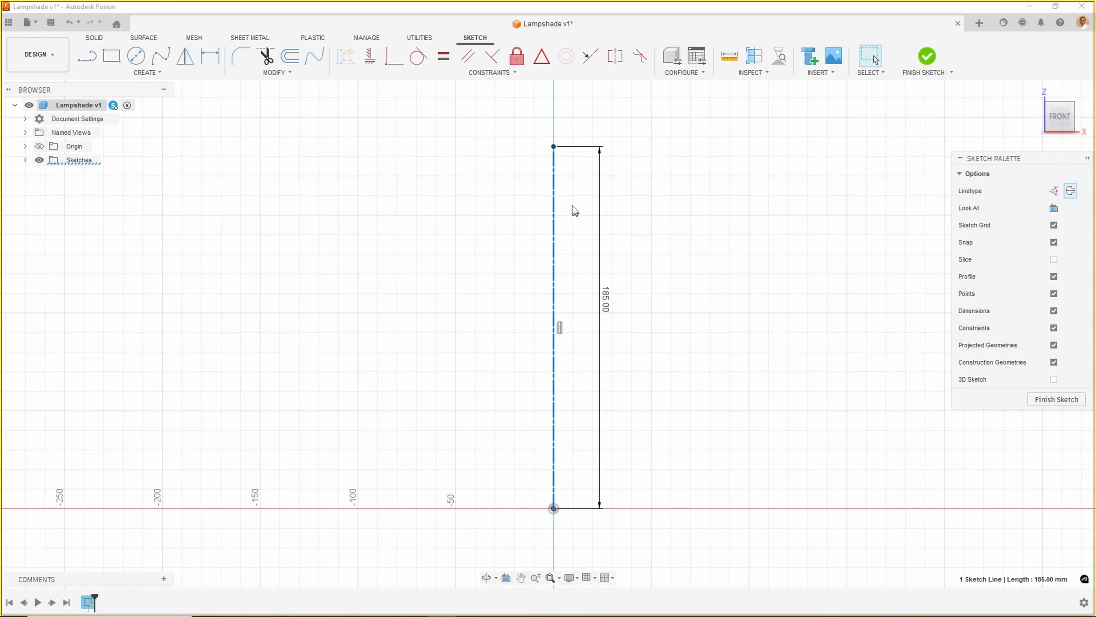
# - Draw horizontal lines toward negative X from both centerline ends, about 34 mm at the upper end and about 53 mm at the origin
pyautogui.click(86, 56)
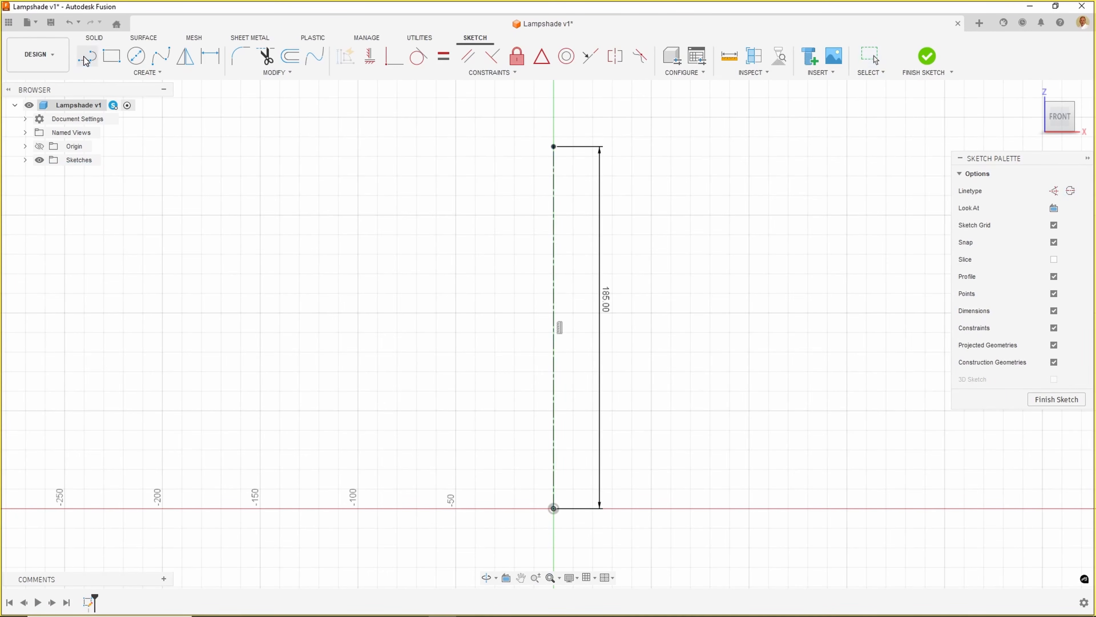
pyautogui.moveTo(553, 146); pyautogui.dragTo(486, 169)
pyautogui.click(486, 172)
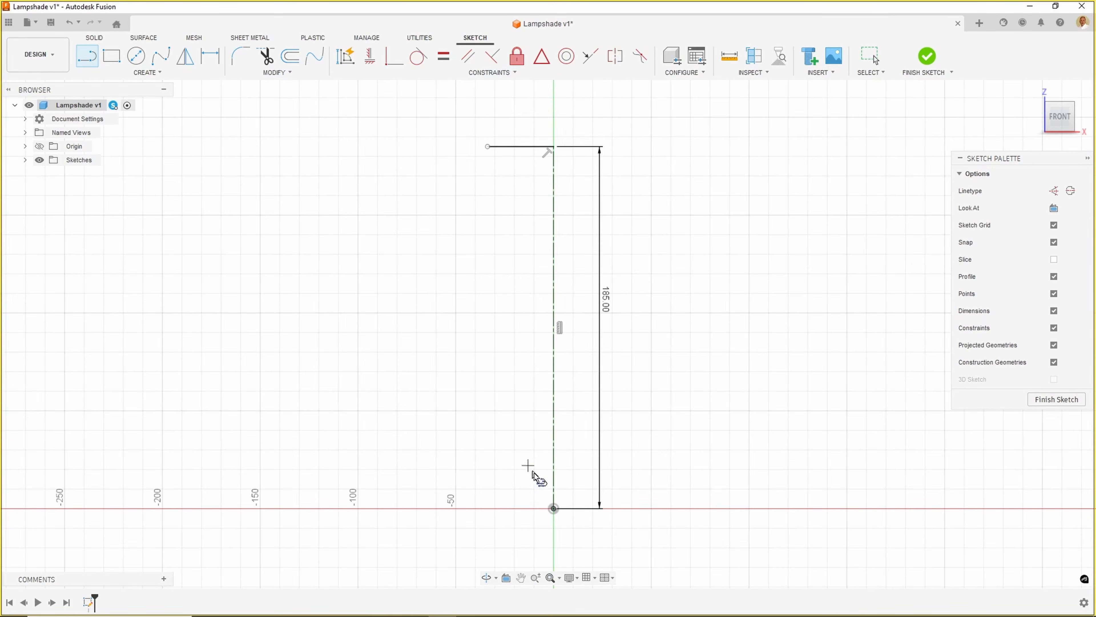
pyautogui.moveTo(557, 512); pyautogui.dragTo(451, 510)
pyautogui.click(450, 509)
pyautogui.click(453, 537)
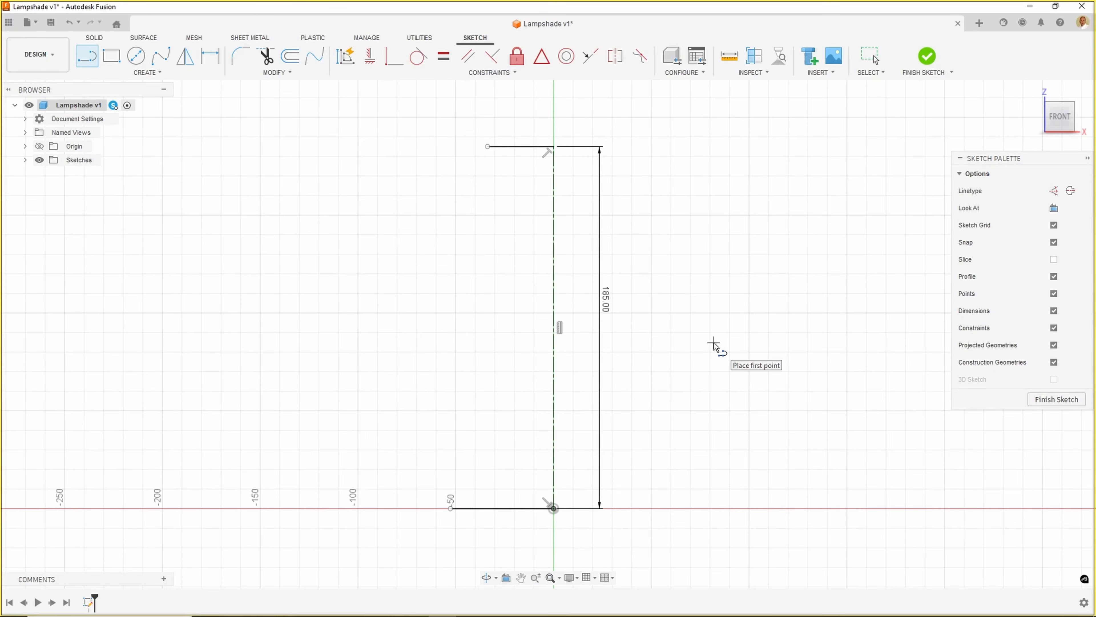
pyautogui.press('Escape')
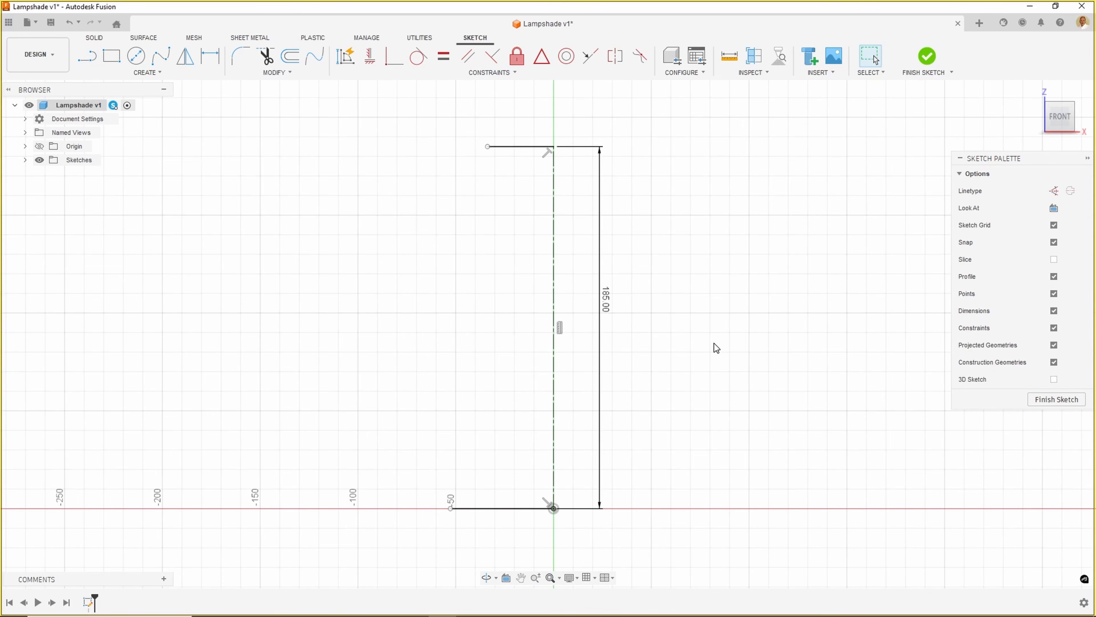
# - Add an 80 mm diameter dimension between the centerline and the outer endpoint of the upper horizontal line
pyautogui.click(138, 73)
pyautogui.click(125, 259)
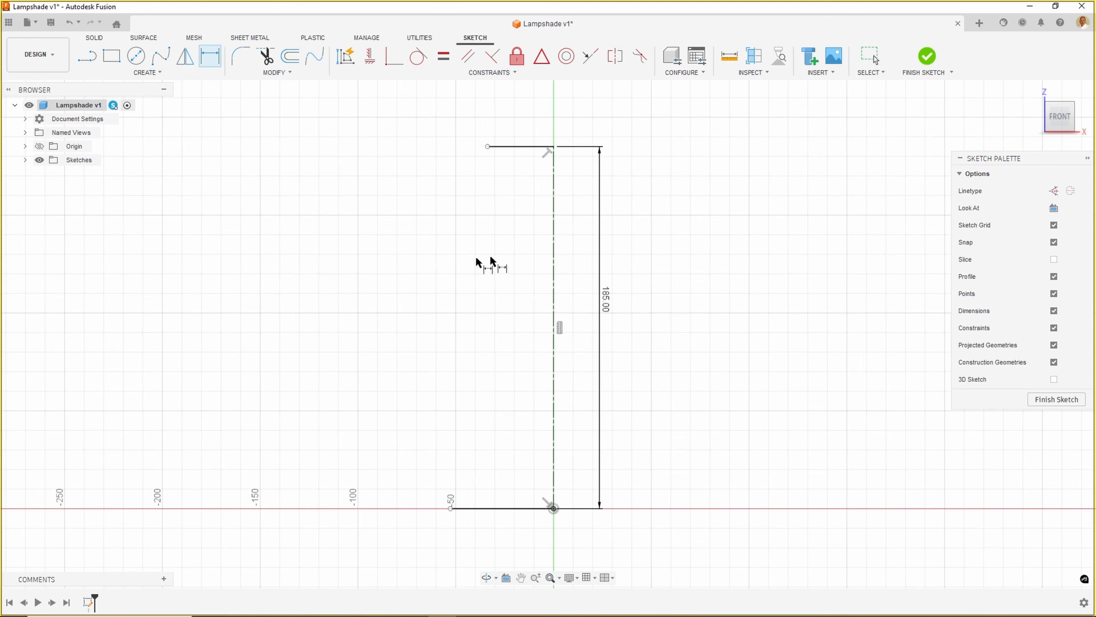
pyautogui.click(554, 259)
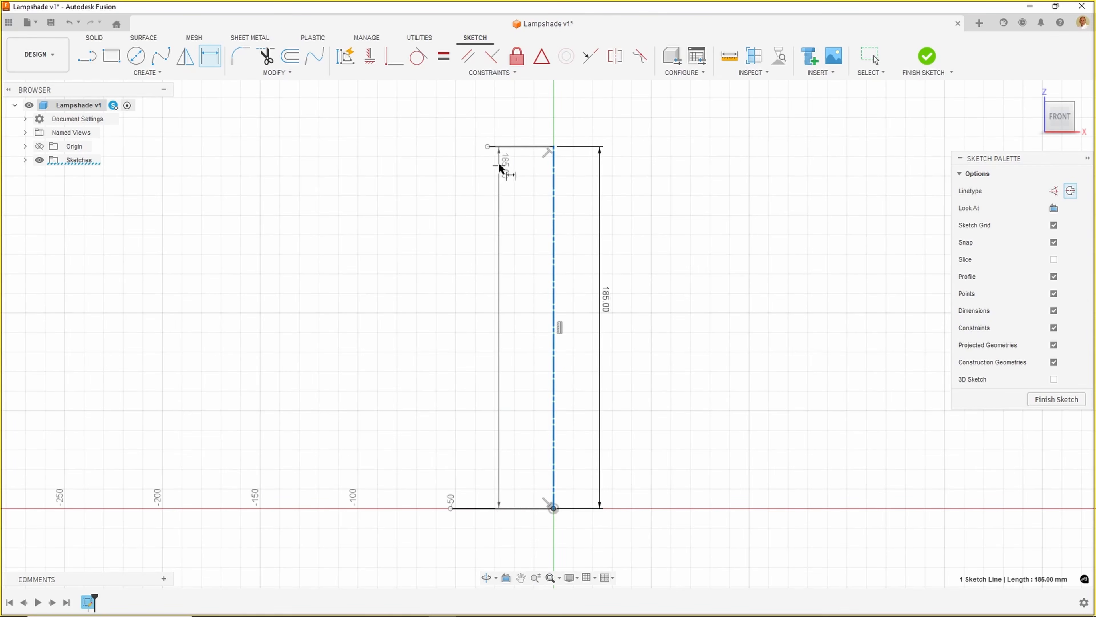
pyautogui.click(487, 146)
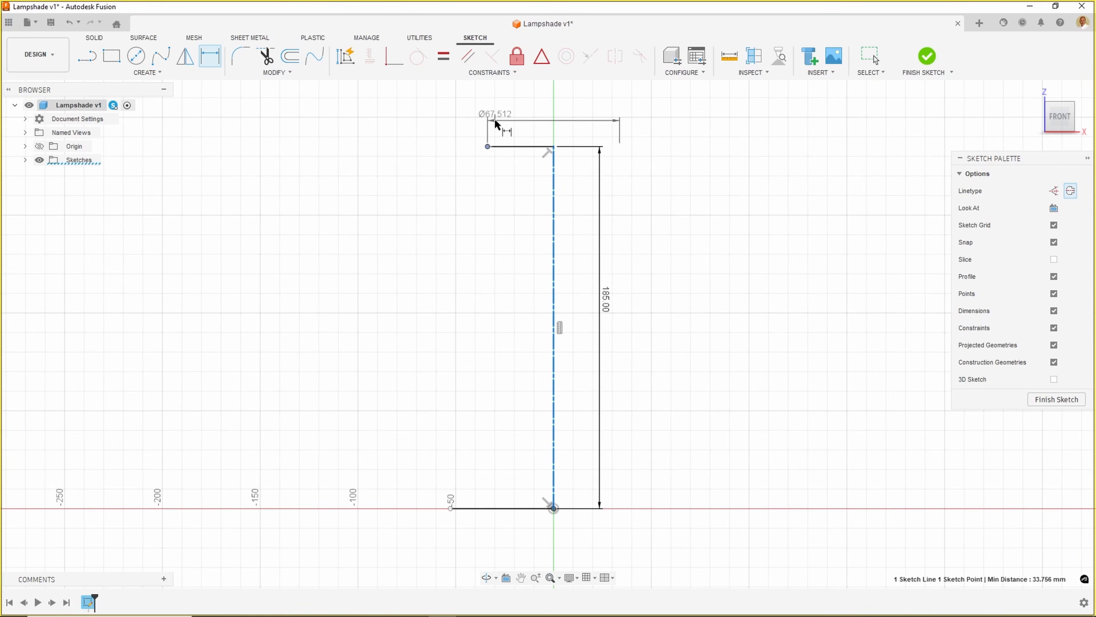
pyautogui.click(514, 116)
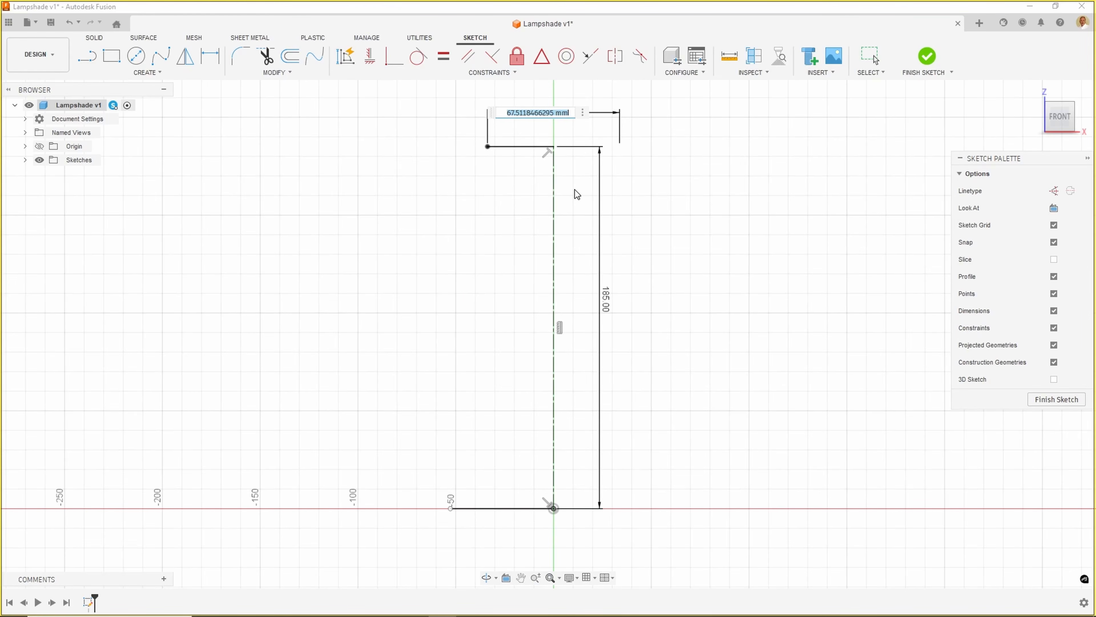
pyautogui.write('80')
pyautogui.press('Return')
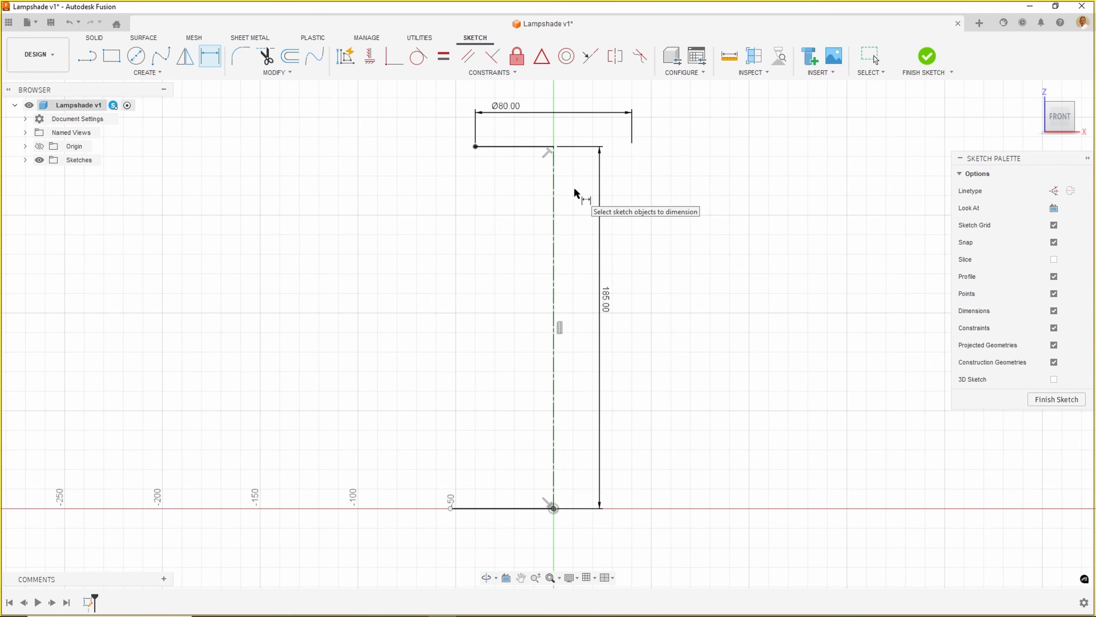
# - Add a 110 mm diameter dimension between the centerline and the outer endpoint of the lower horizontal line
pyautogui.click(555, 496)
pyautogui.click(451, 508)
pyautogui.click(479, 538)
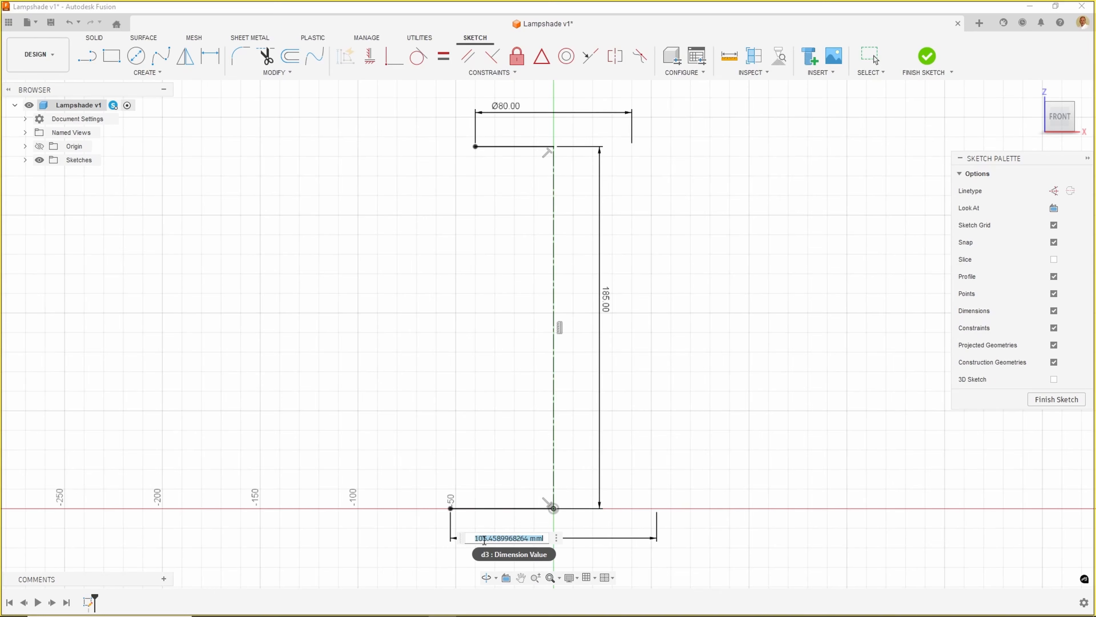
pyautogui.write('110')
pyautogui.press('Return')
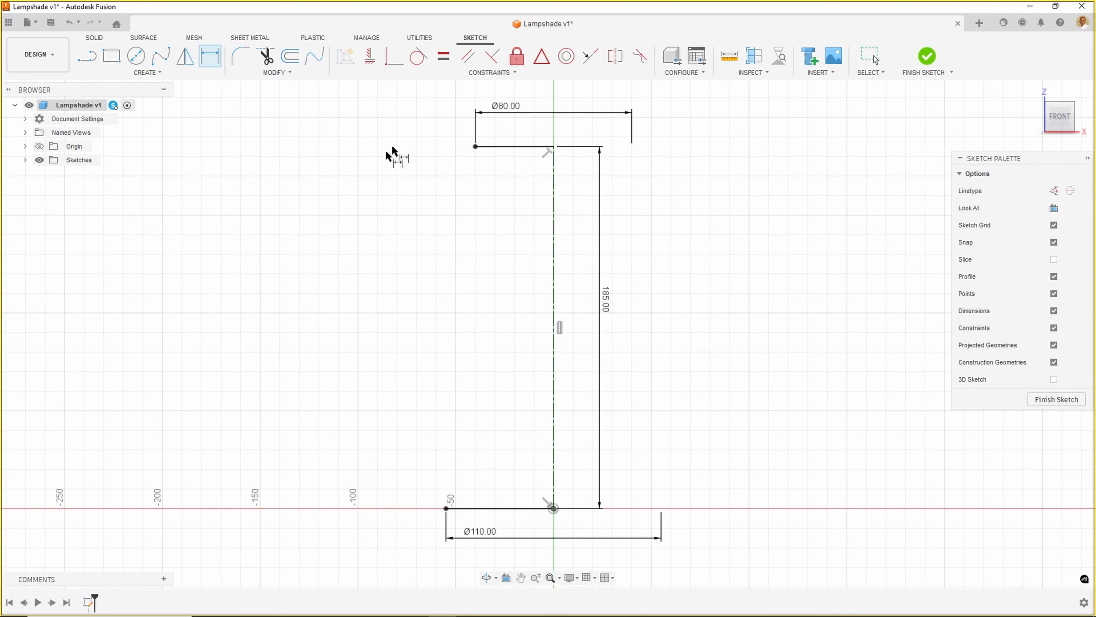
# - Connect the outer endpoints of the upper and lower horizontal lines with a two-point Fit Point Spline
pyautogui.click(137, 75)
pyautogui.moveTo(124, 165)
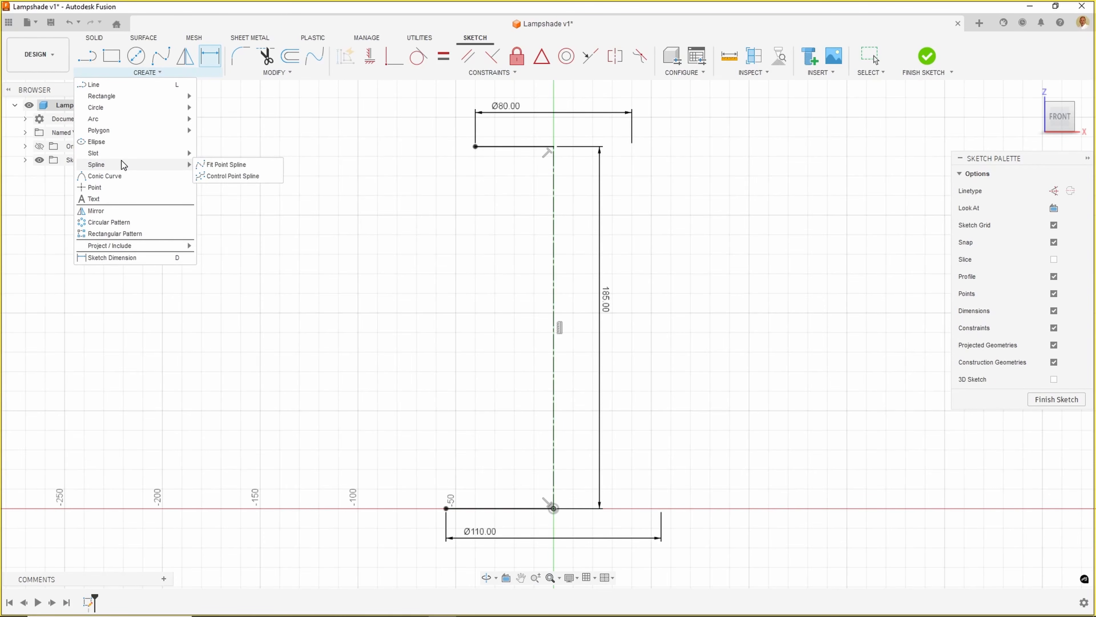
pyautogui.click(211, 165)
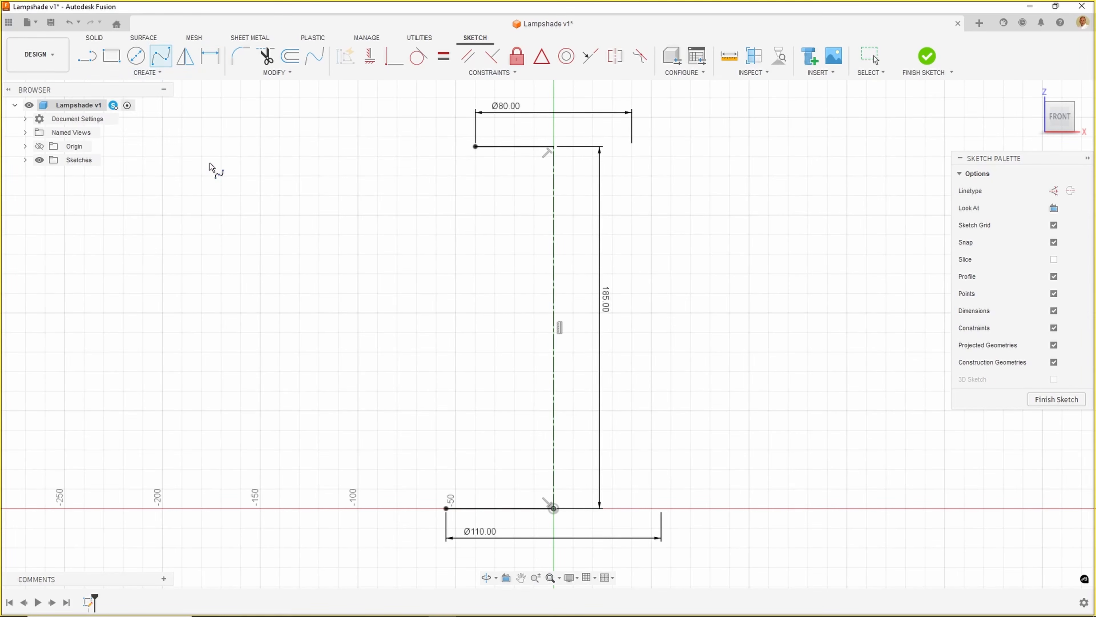
pyautogui.click(475, 147)
pyautogui.click(446, 508)
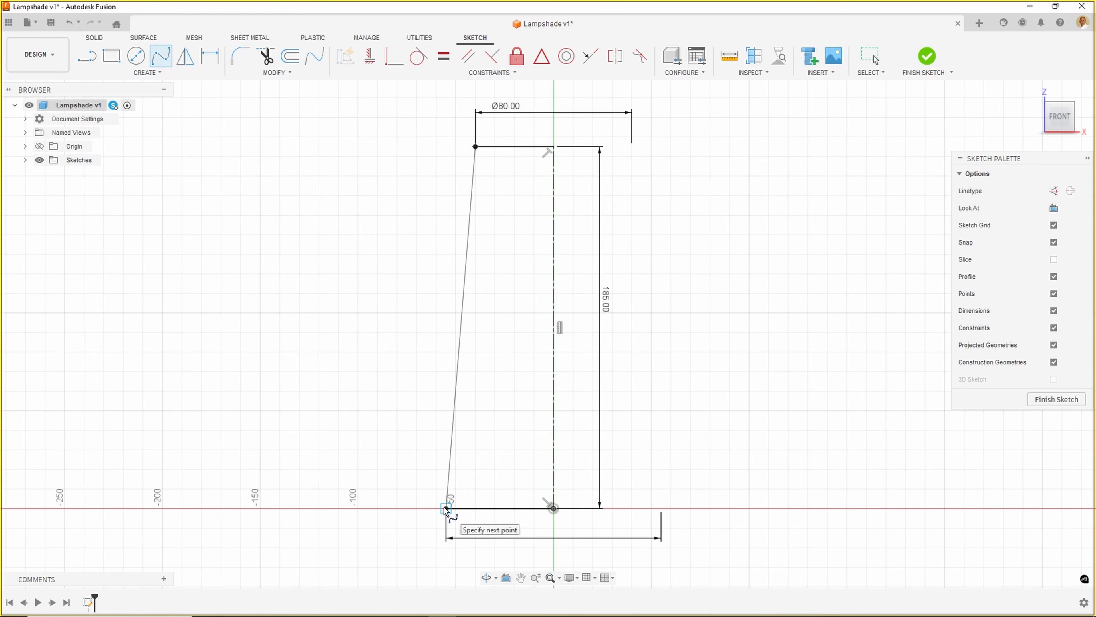
pyautogui.click(474, 511)
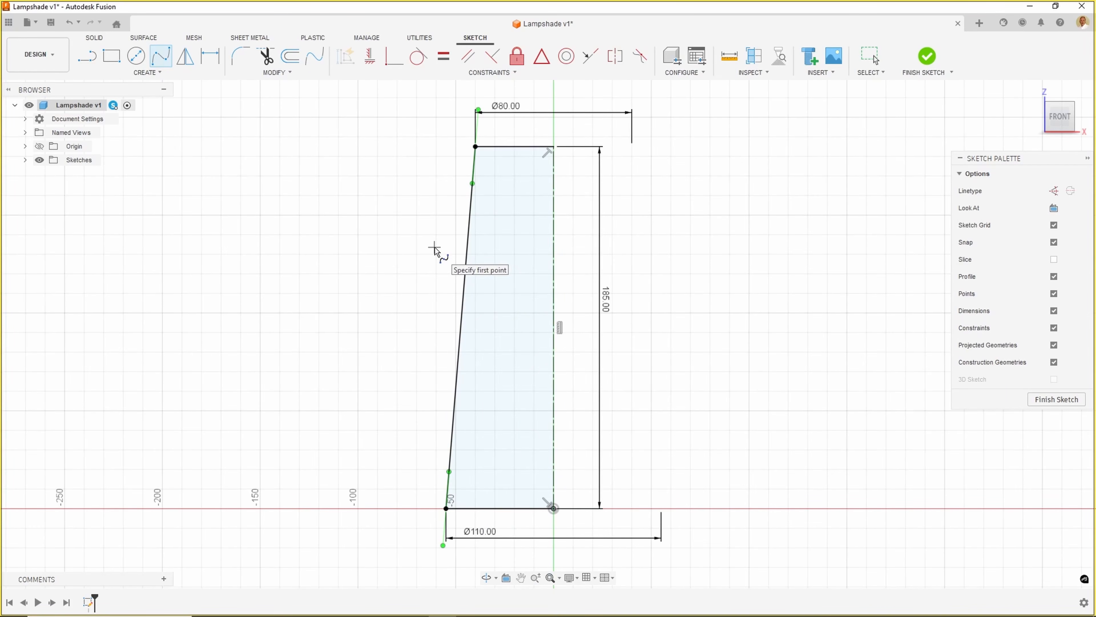
pyautogui.press('Escape')
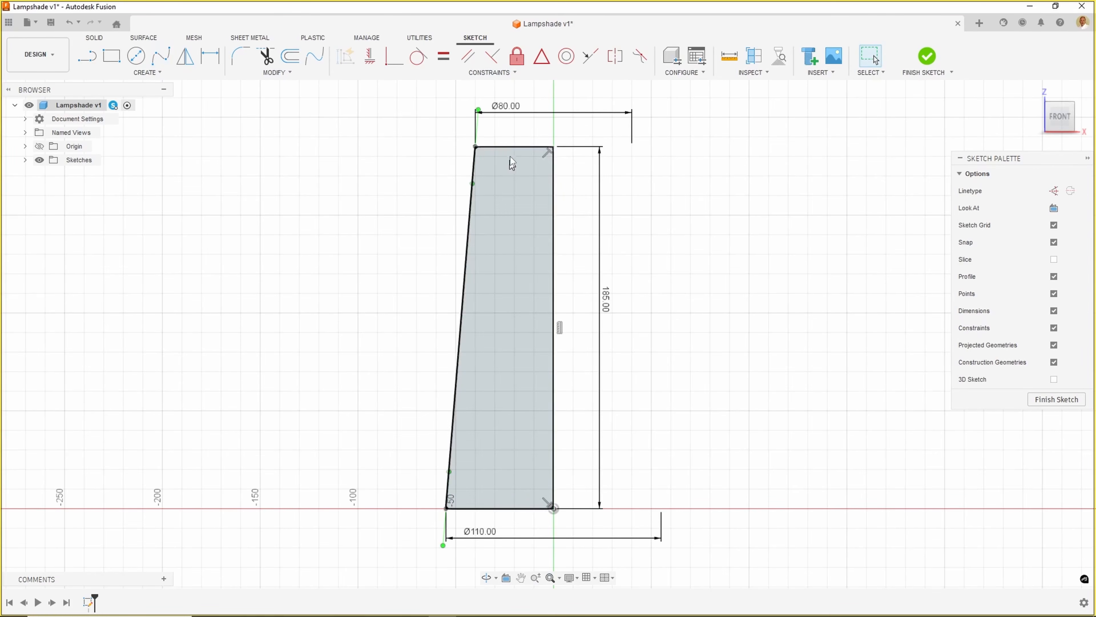
# - Shape the spline into an outward-bulging side curve by adjusting the tangent handles at its upper and lower endpoints
pyautogui.moveTo(479, 109); pyautogui.dragTo(501, 128)
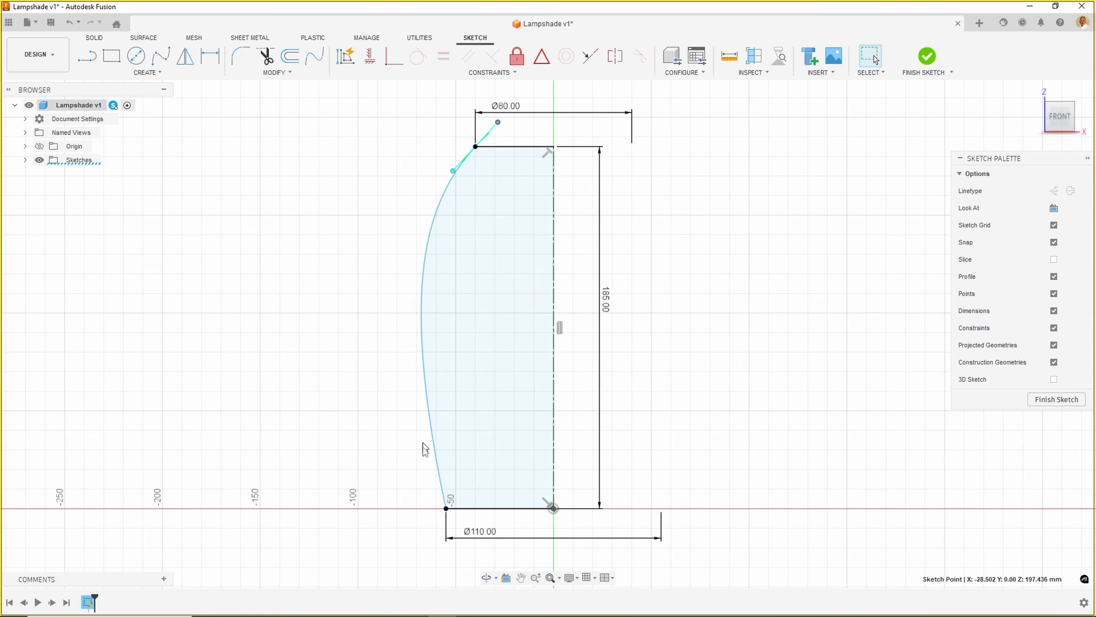
pyautogui.click(447, 509)
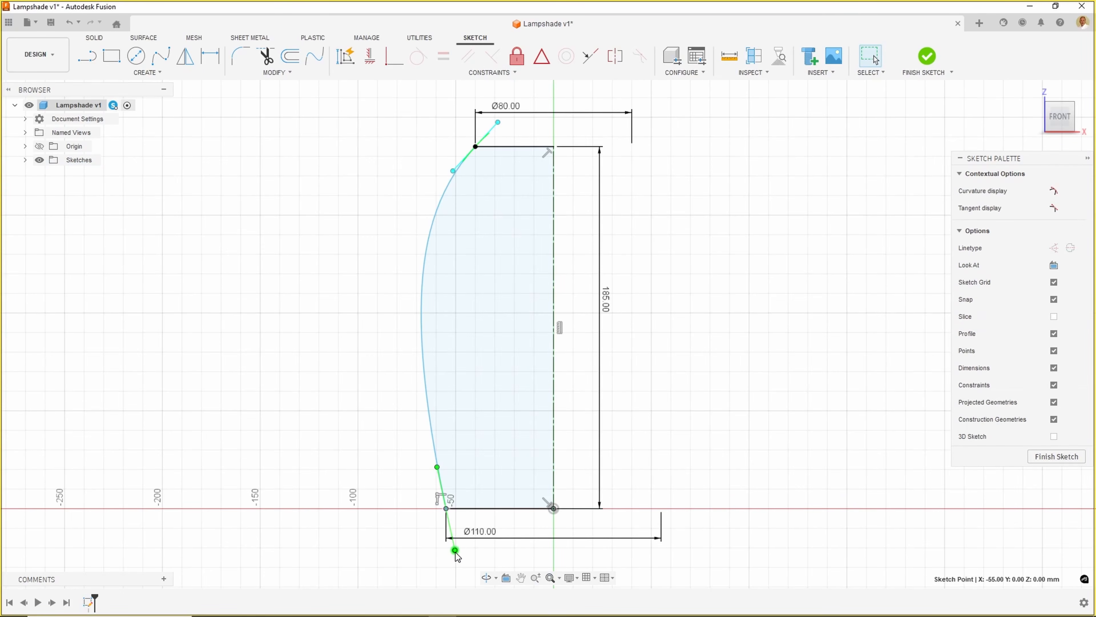
pyautogui.moveTo(458, 561)
pyautogui.mouseDown()
pyautogui.moveTo(419, 552)
pyautogui.moveTo(437, 574)
pyautogui.moveTo(466, 551)
pyautogui.moveTo(443, 595)
pyautogui.moveTo(421, 558)
pyautogui.moveTo(393, 578)
pyautogui.moveTo(465, 583)
pyautogui.moveTo(458, 551)
pyautogui.mouseUp()
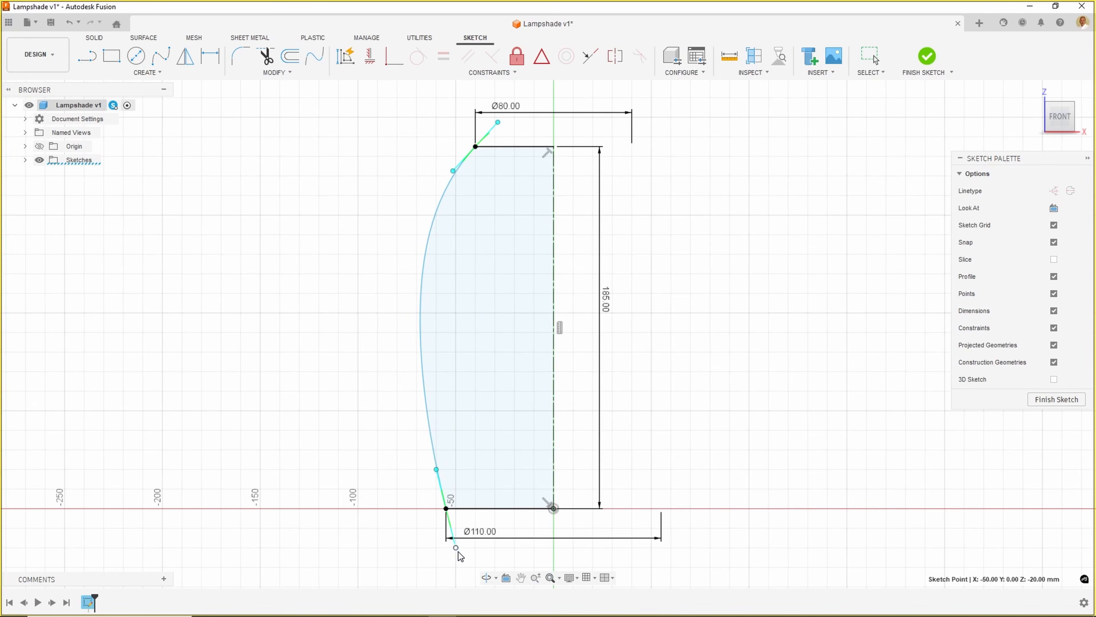
pyautogui.moveTo(497, 122)
pyautogui.mouseDown()
pyautogui.moveTo(437, 118)
pyautogui.moveTo(518, 109)
pyautogui.moveTo(502, 124)
pyautogui.mouseUp()
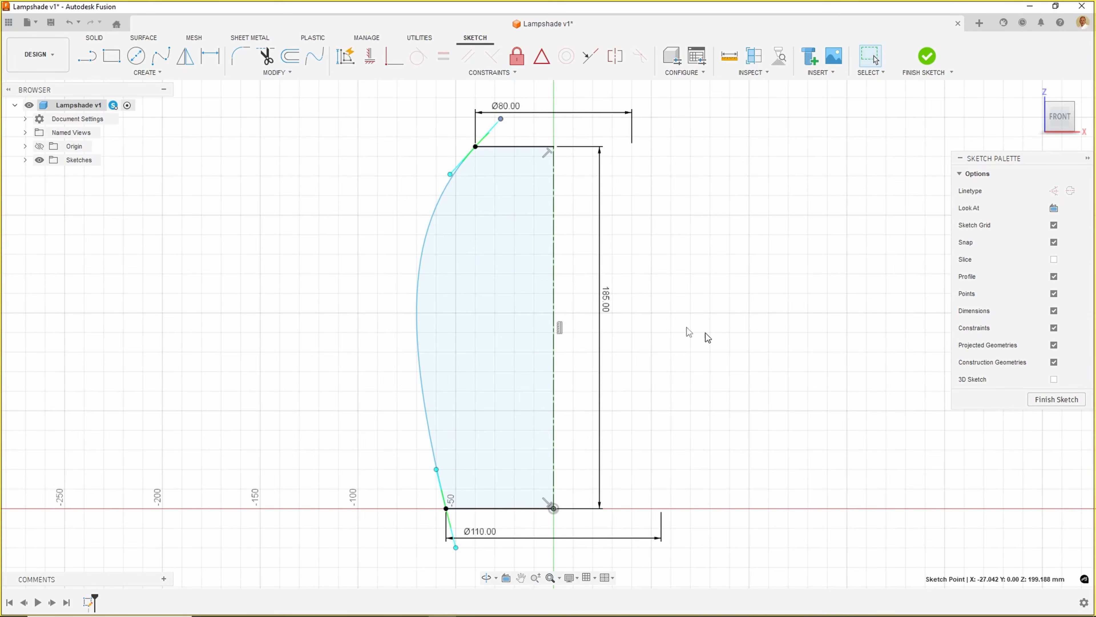
# - Try an extra fit point near the middle of the curved spline and undo its insertion
pyautogui.click(417, 329)
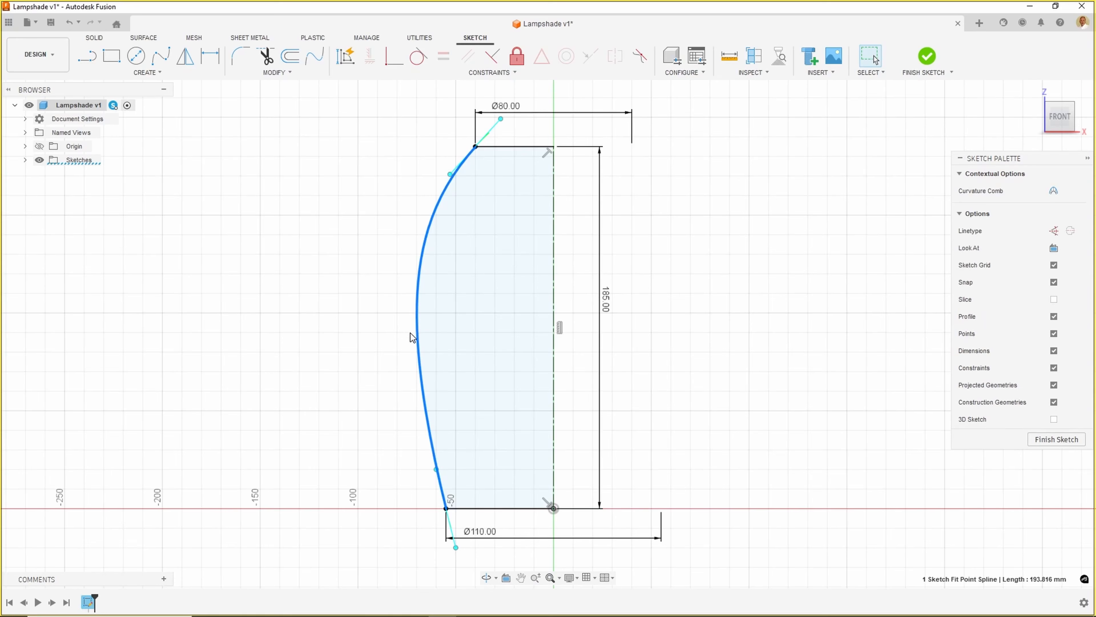
pyautogui.rightClick(418, 334)
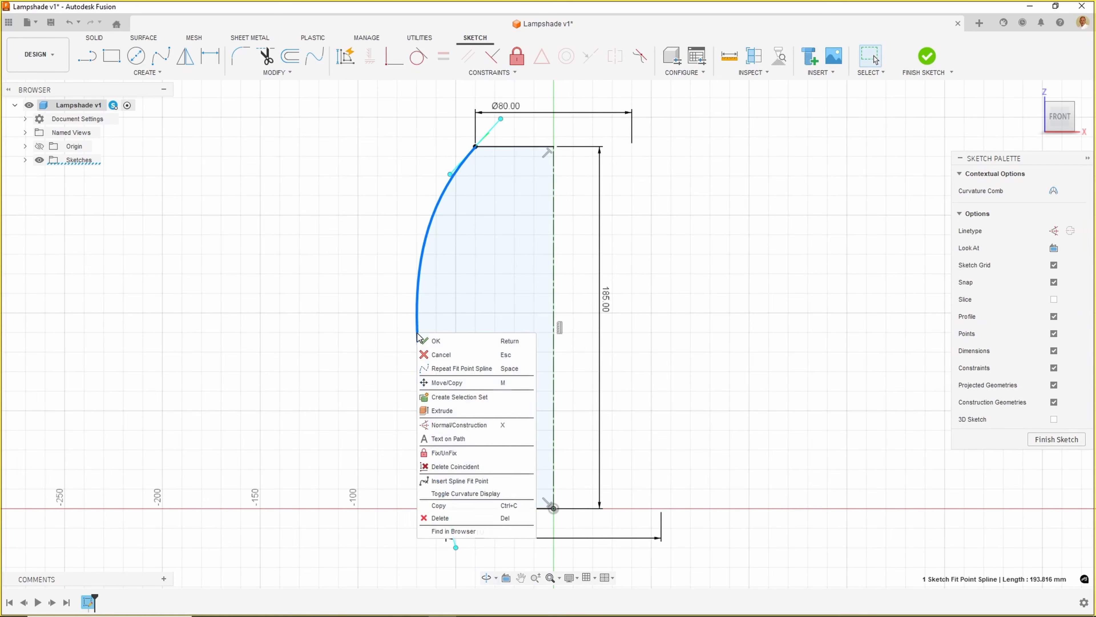
pyautogui.click(447, 482)
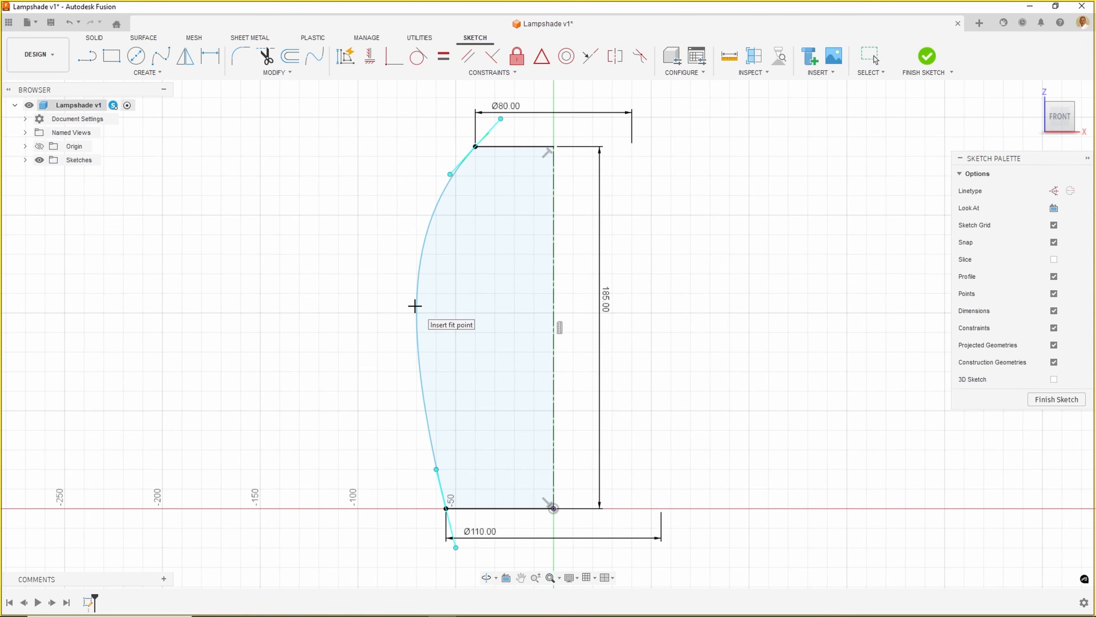
pyautogui.click(415, 305)
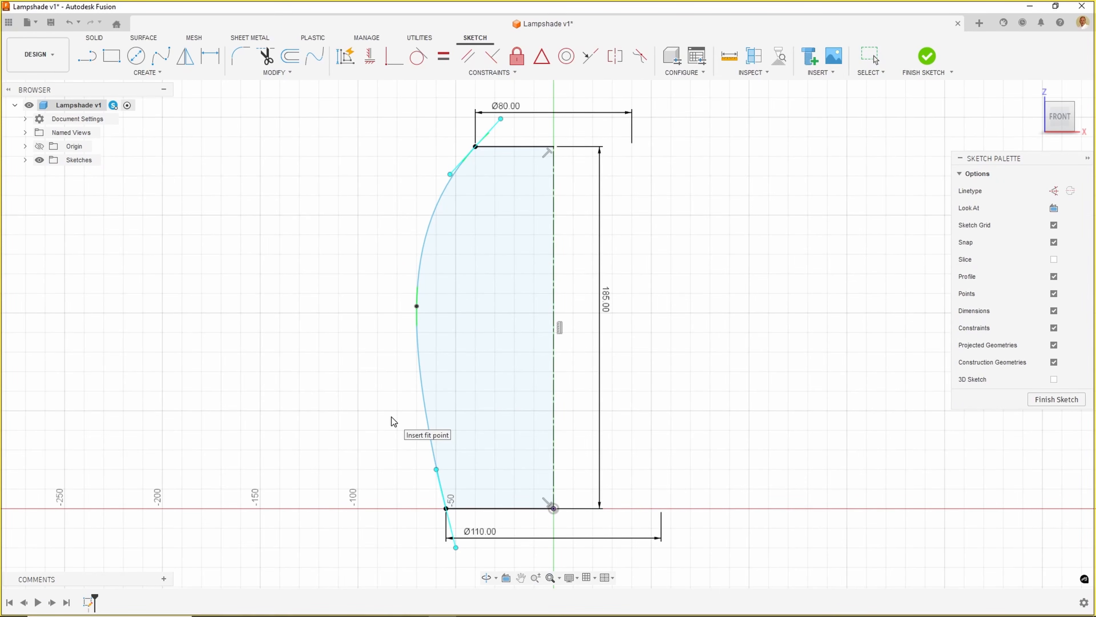
pyautogui.press('Escape')
pyautogui.click(417, 306)
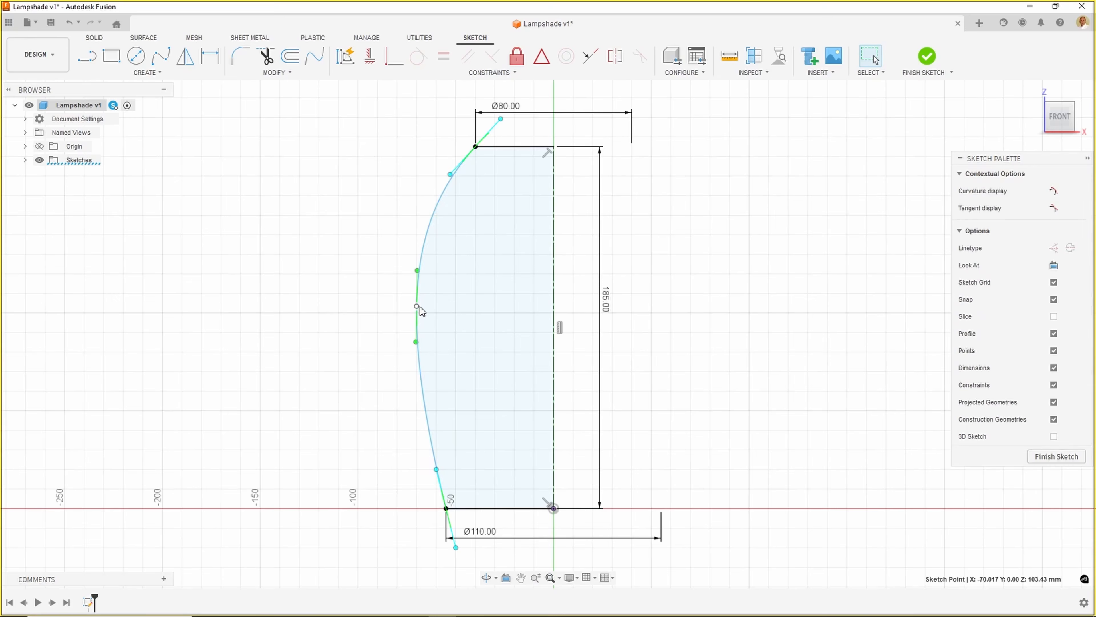
pyautogui.click(68, 22)
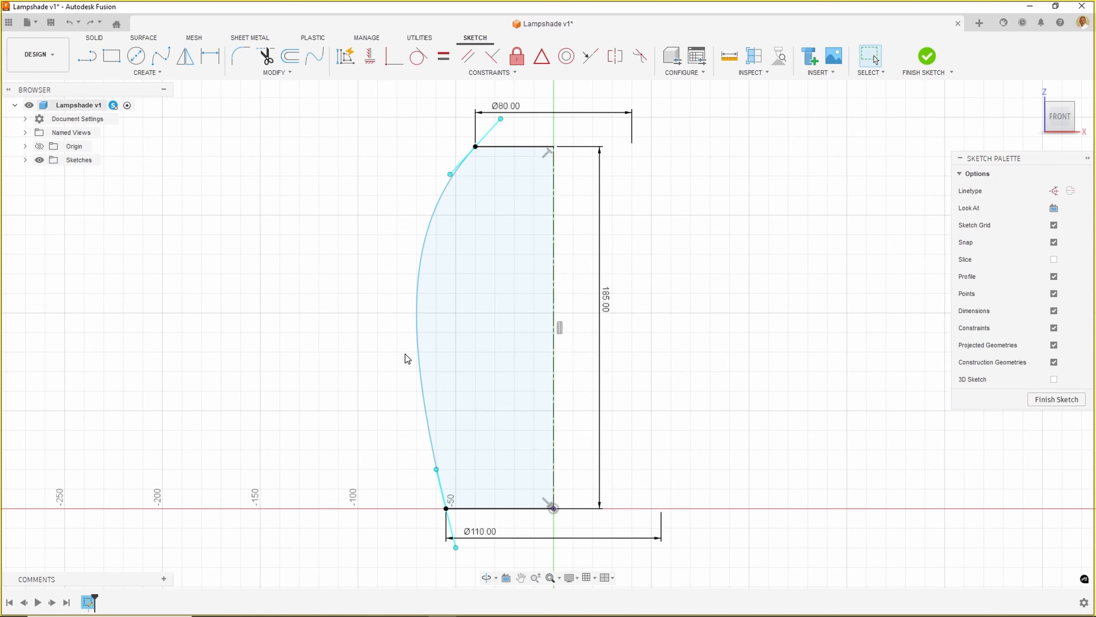
# - Finish the sketch and revolve the closed side profile 360 degrees around the centerline as a new body
pyautogui.click(928, 59)
pyautogui.scroll(-3, 670, 351)
pyautogui.moveTo(664, 387)
pyautogui.mouseDown(button='middle')
pyautogui.moveTo(644, 511)
pyautogui.moveTo(620, 551)
pyautogui.mouseUp(button='middle')
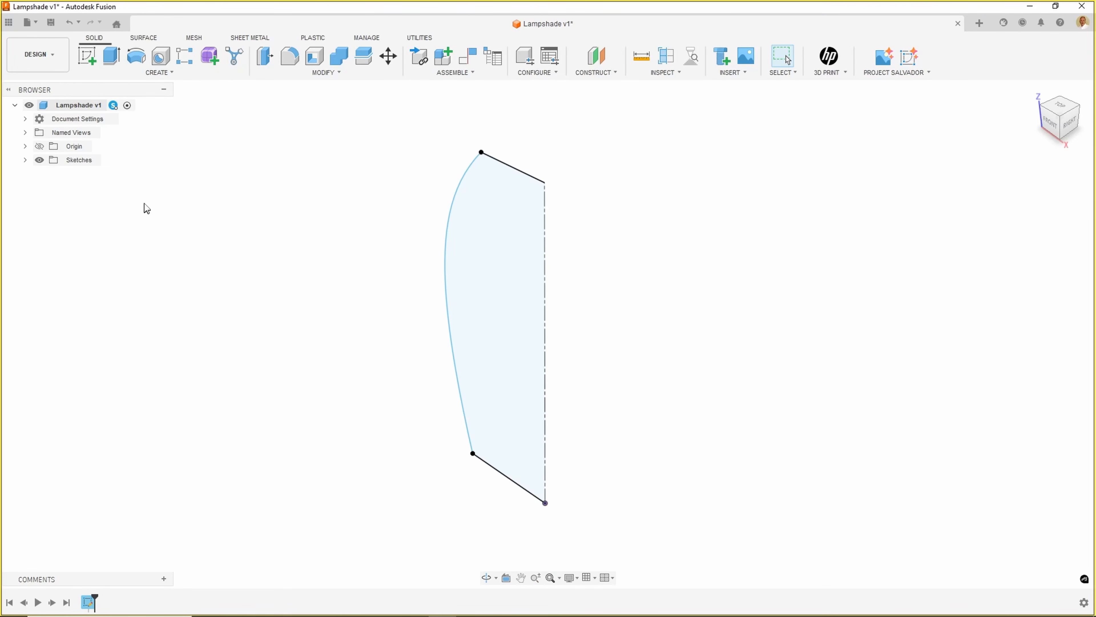
pyautogui.click(136, 58)
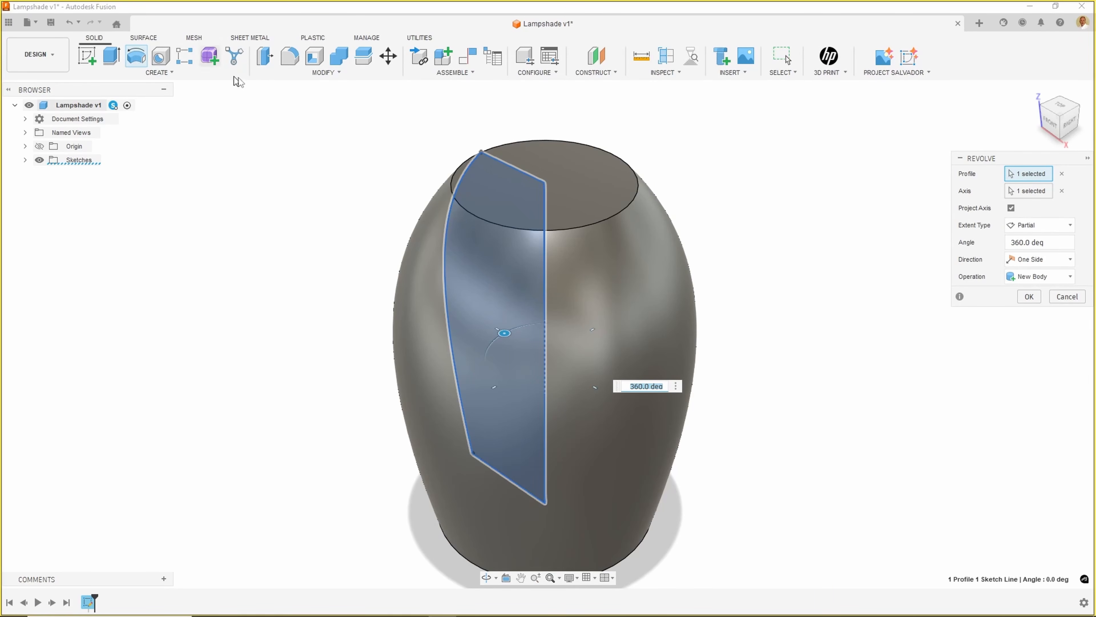
pyautogui.keyDown('shift'); pyautogui.moveTo(744, 233); pyautogui.dragTo(754, 213, button='middle'); pyautogui.keyUp('shift')
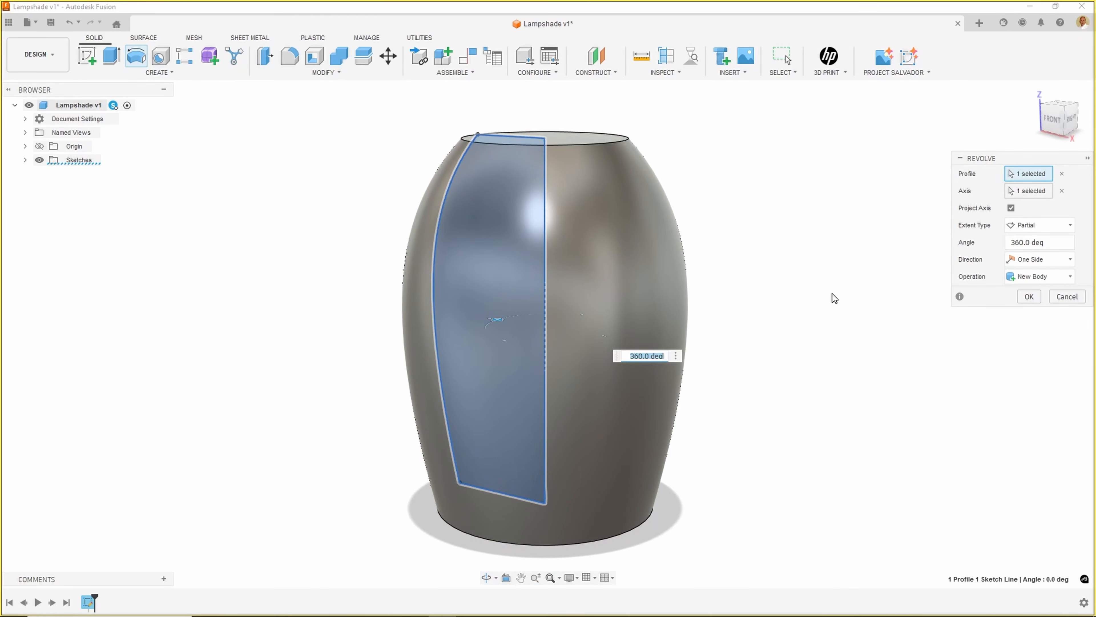
pyautogui.click(1027, 298)
pyautogui.keyDown('shift'); pyautogui.moveTo(968, 295); pyautogui.dragTo(810, 248, button='middle'); pyautogui.keyUp('shift')
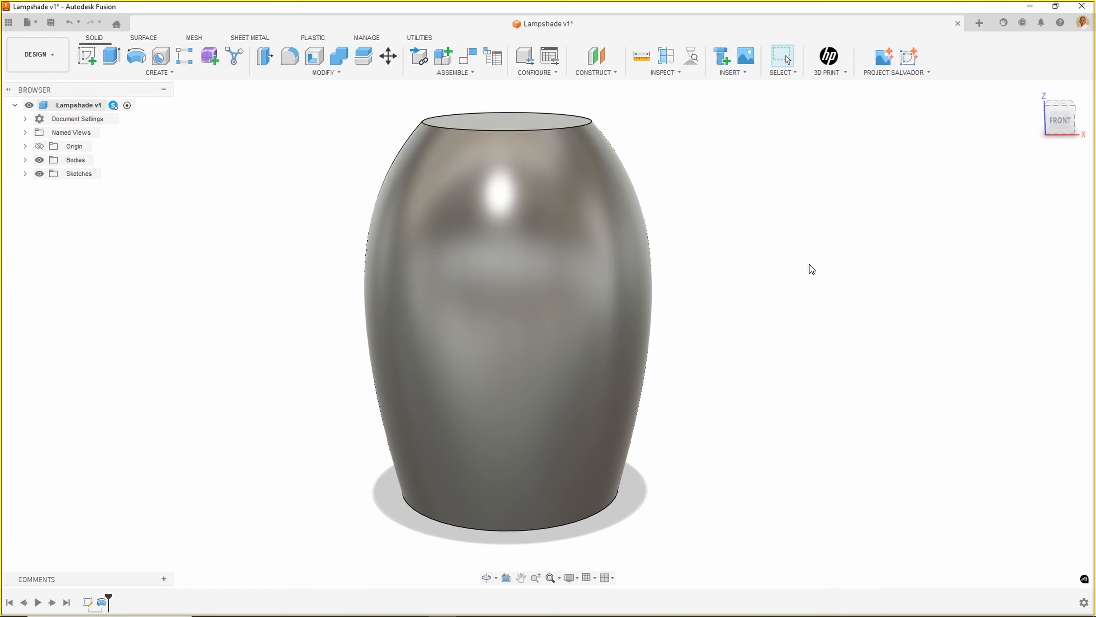
# - Shell the revolved body with a 1.6 mm inside thickness, removing its flat bottom face
pyautogui.keyDown('shift'); pyautogui.moveTo(759, 308); pyautogui.dragTo(805, 265, button='middle'); pyautogui.keyUp('shift')
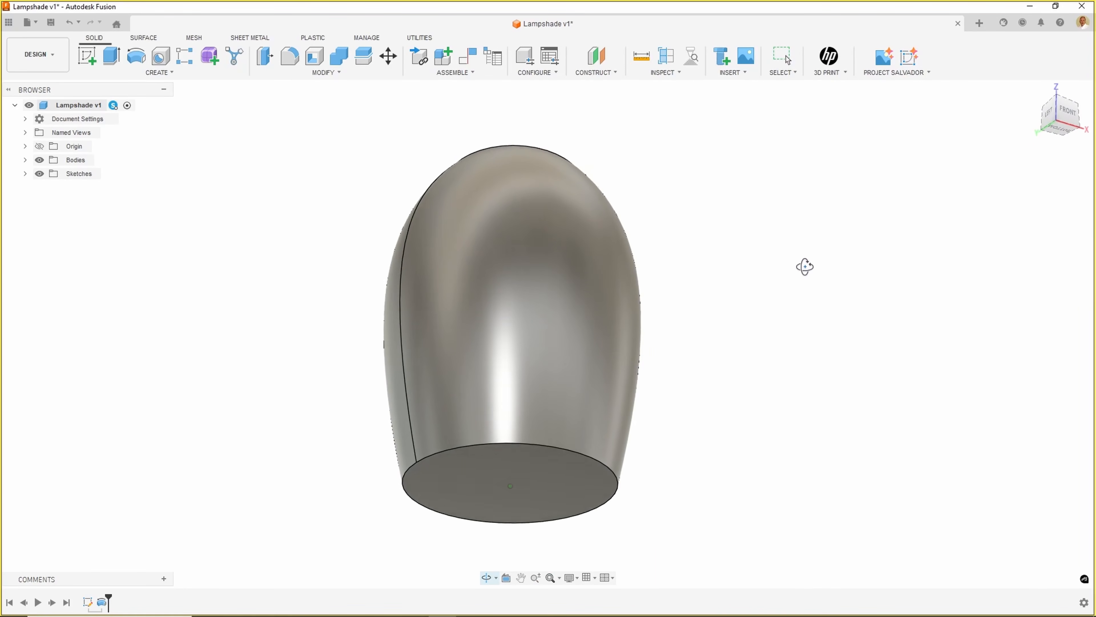
pyautogui.click(322, 72)
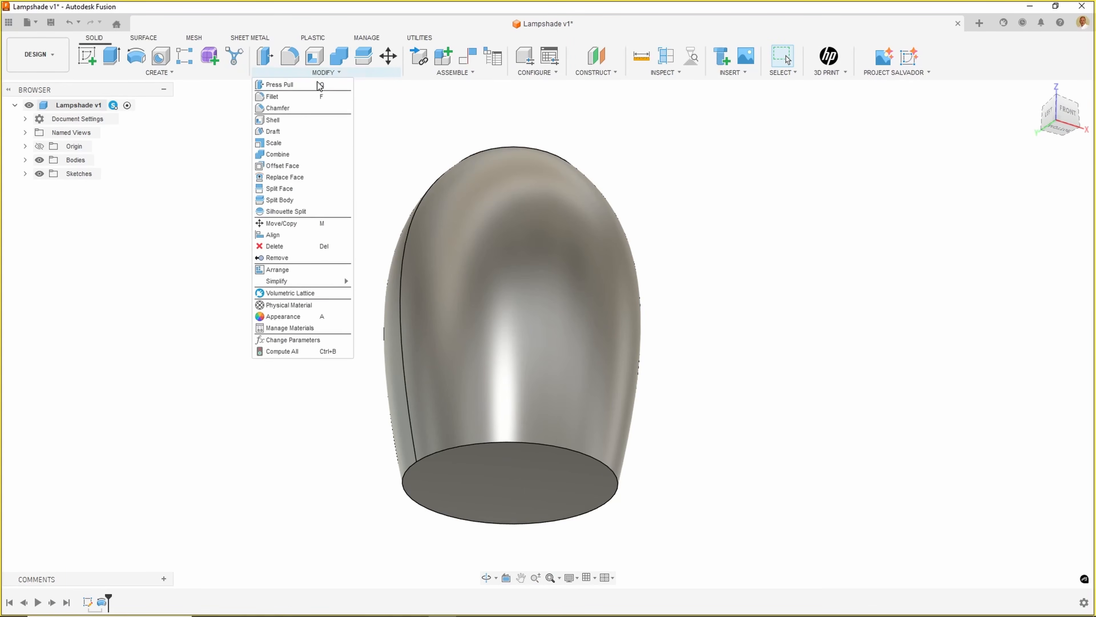
pyautogui.click(302, 120)
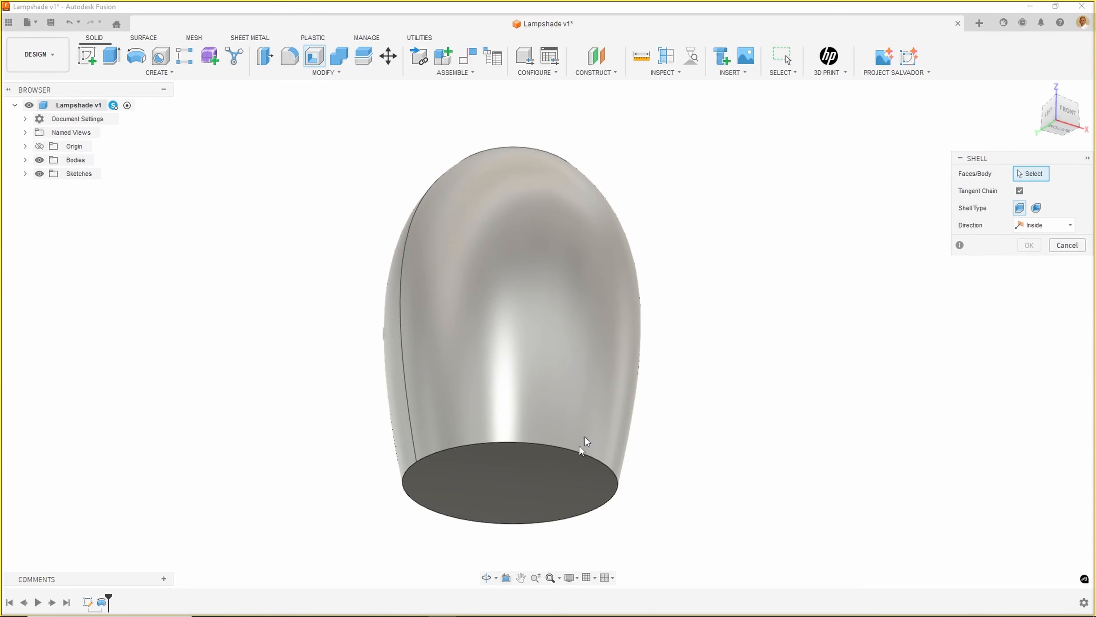
pyautogui.click(520, 491)
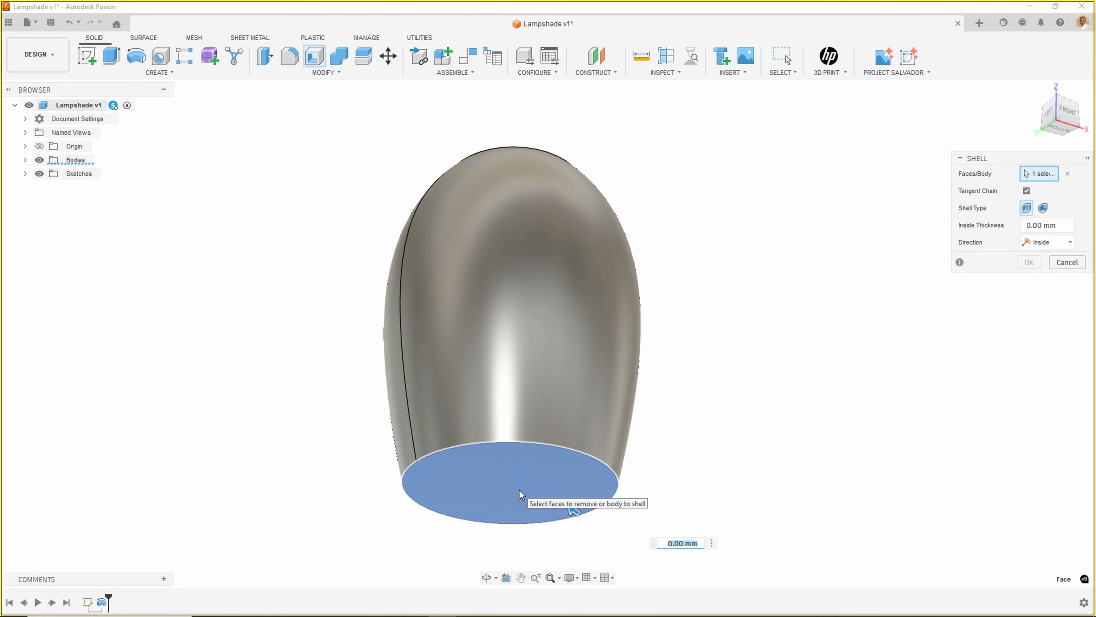
pyautogui.write('1.6')
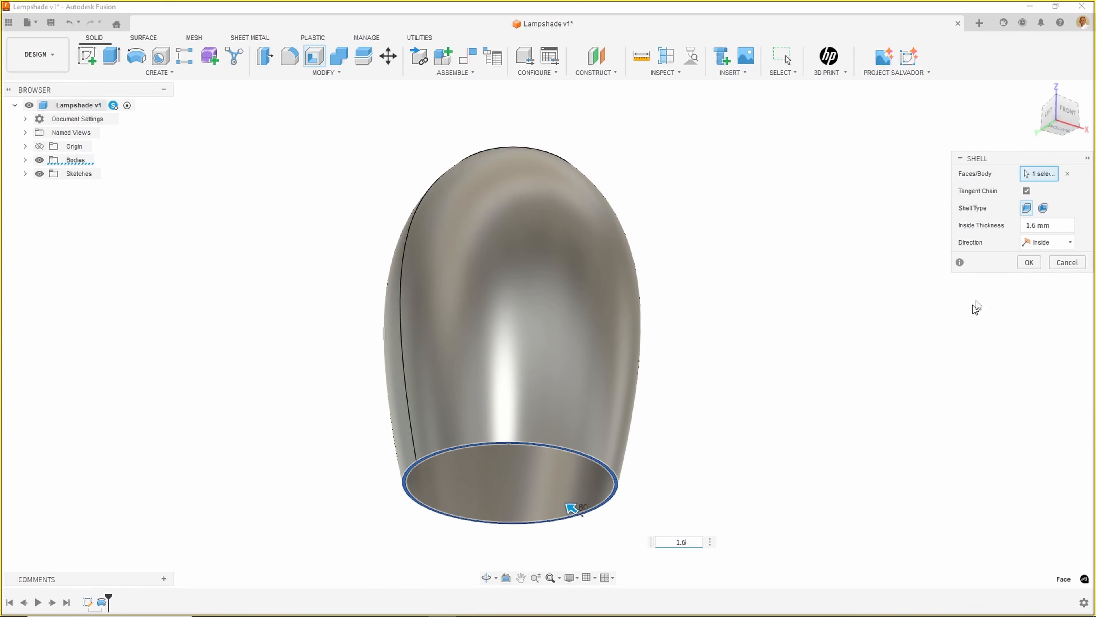
pyautogui.click(1029, 263)
# - Create a construction plane offset -15 mm from the flat top face of the shade
pyautogui.keyDown('shift'); pyautogui.moveTo(820, 391); pyautogui.dragTo(818, 505, button='middle'); pyautogui.keyUp('shift')
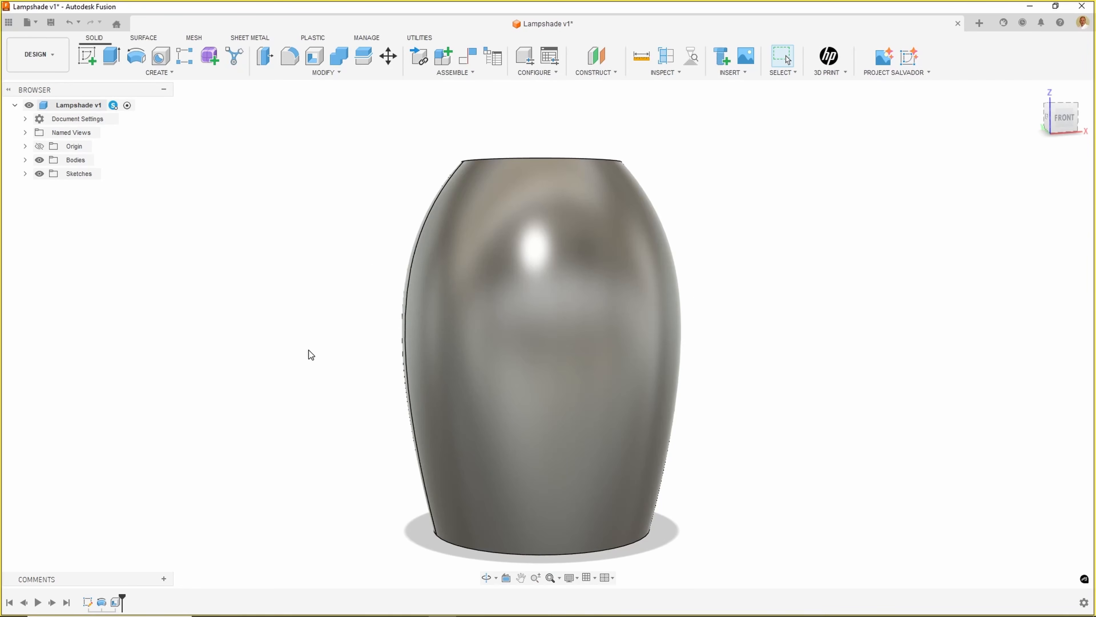
pyautogui.moveTo(314, 350)
pyautogui.keyDown('shift'); pyautogui.mouseDown(button='middle')
pyautogui.moveTo(311, 367)
pyautogui.moveTo(305, 332)
pyautogui.mouseUp(button='middle'); pyautogui.keyUp('shift')
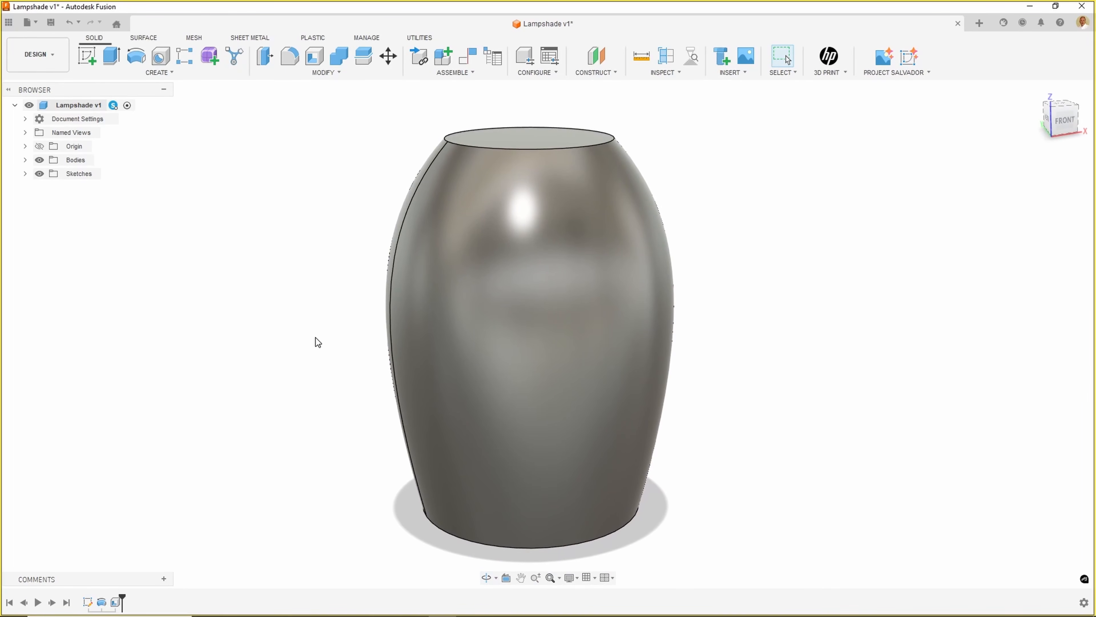
pyautogui.click(600, 61)
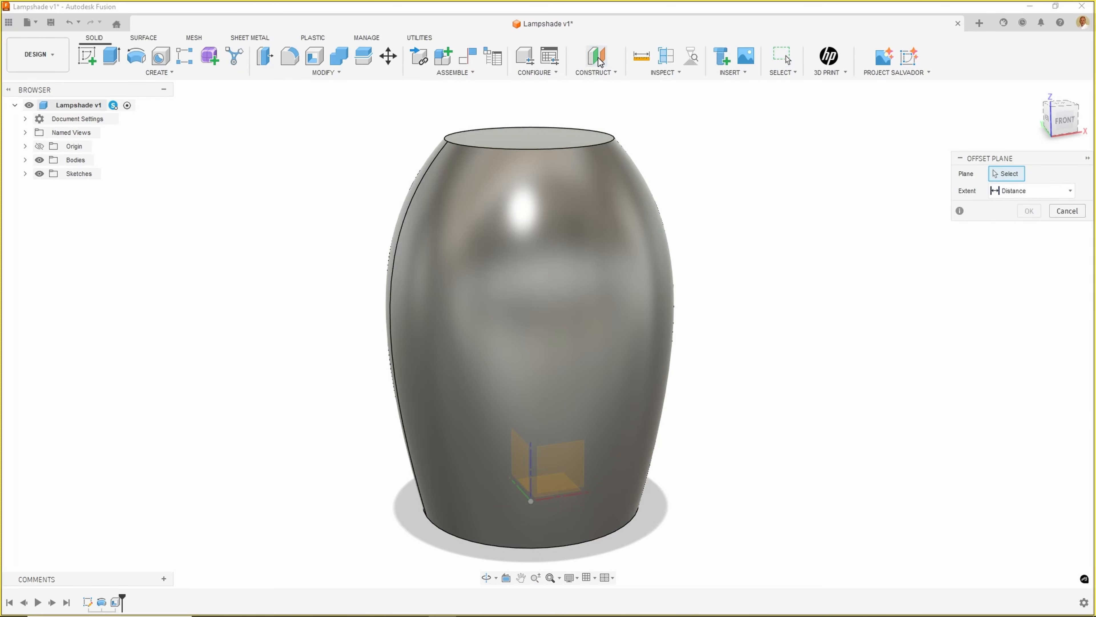
pyautogui.click(545, 141)
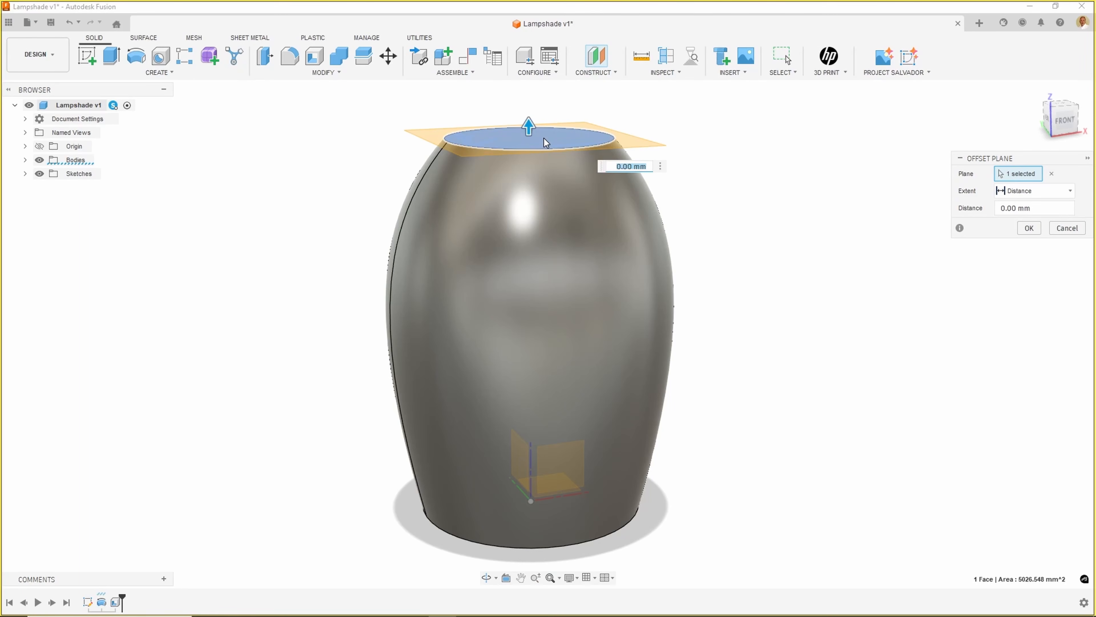
pyautogui.write('-15')
pyautogui.press('Return')
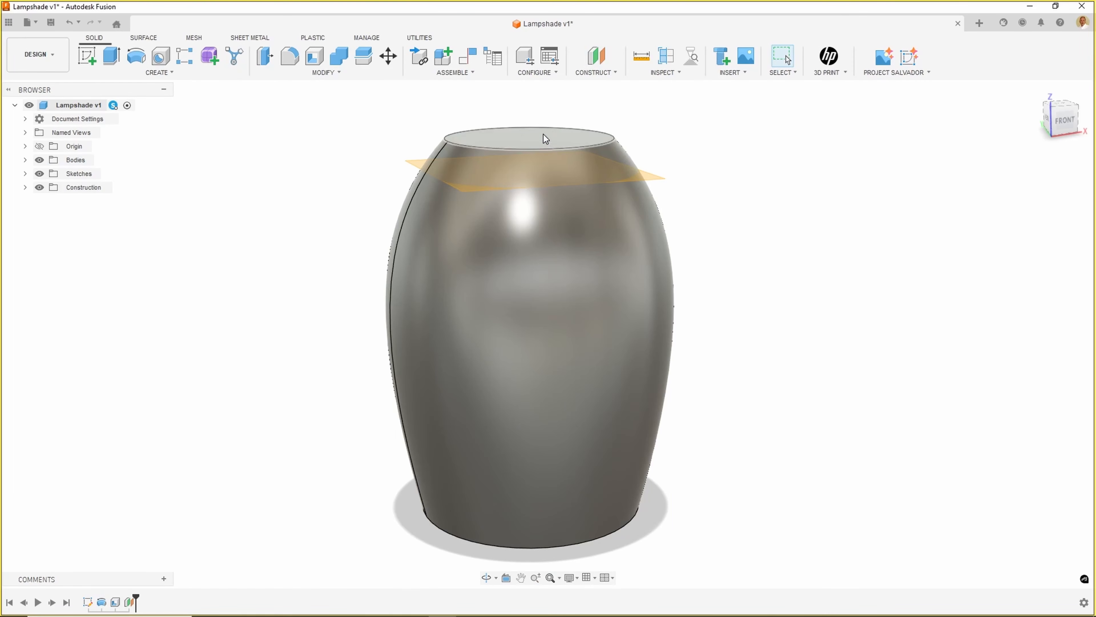
# - Split the shade body with the offset plane below its top face and list the resulting bodies in the browser
pyautogui.click(336, 73)
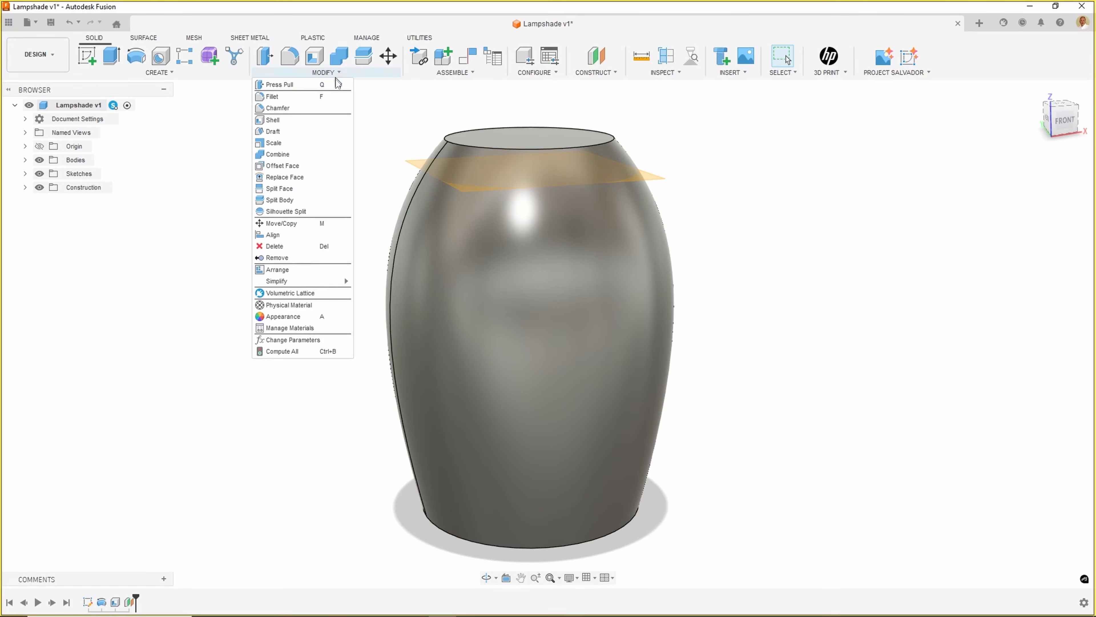
pyautogui.click(280, 199)
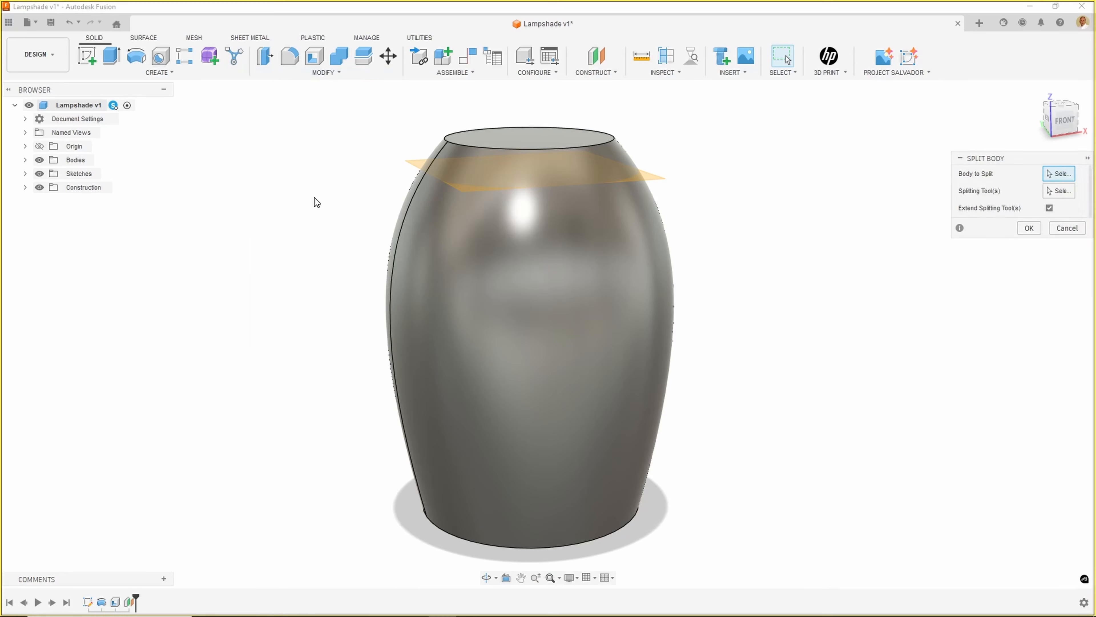
pyautogui.click(563, 264)
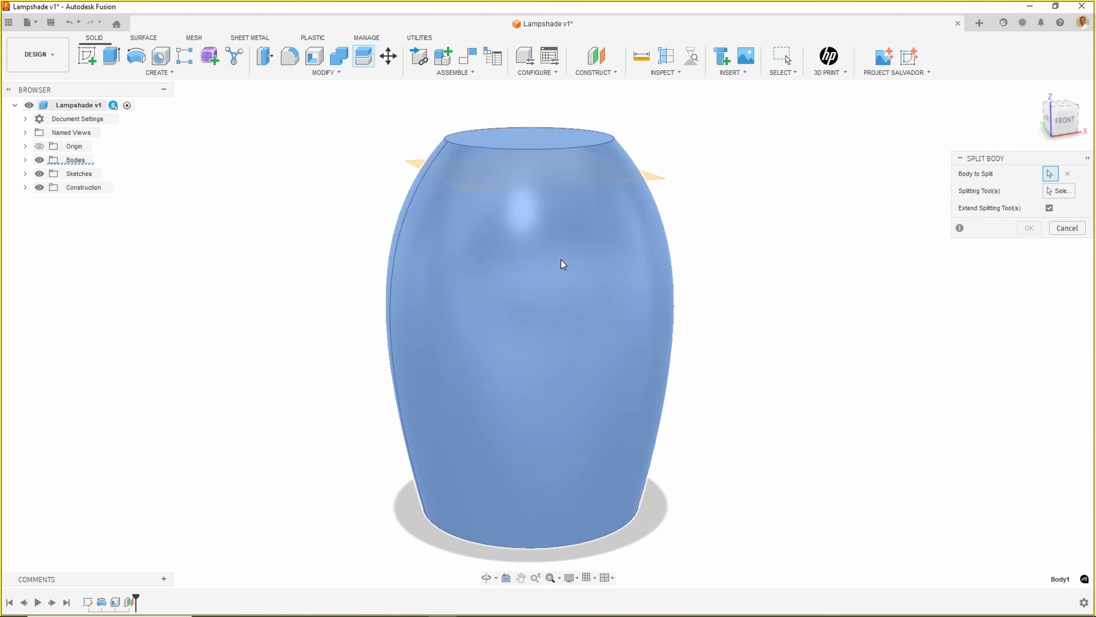
pyautogui.click(1058, 191)
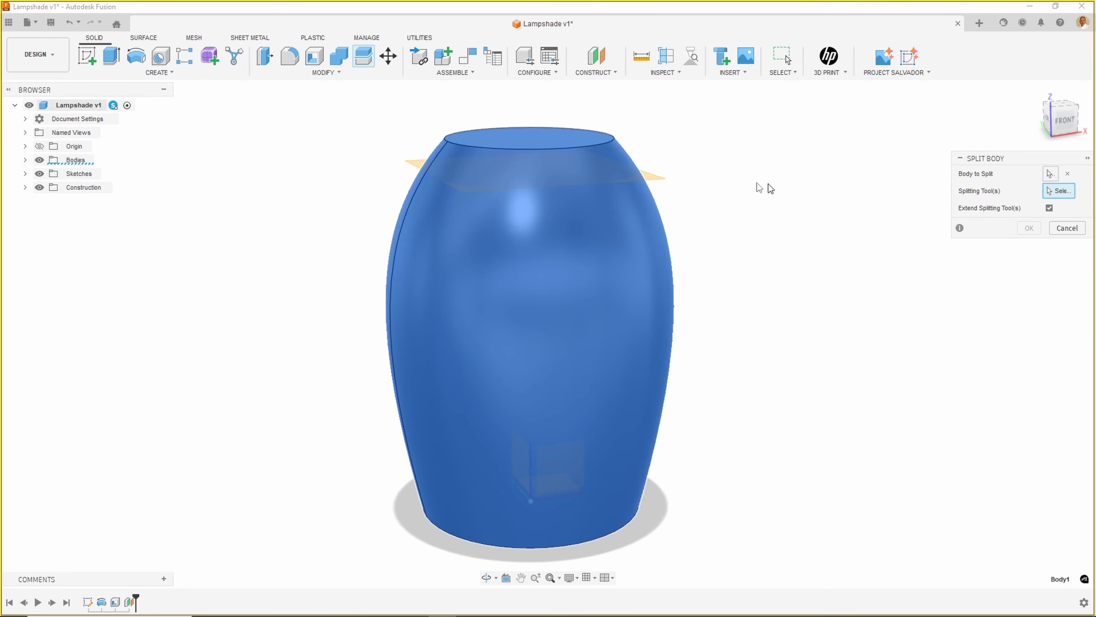
pyautogui.click(671, 178)
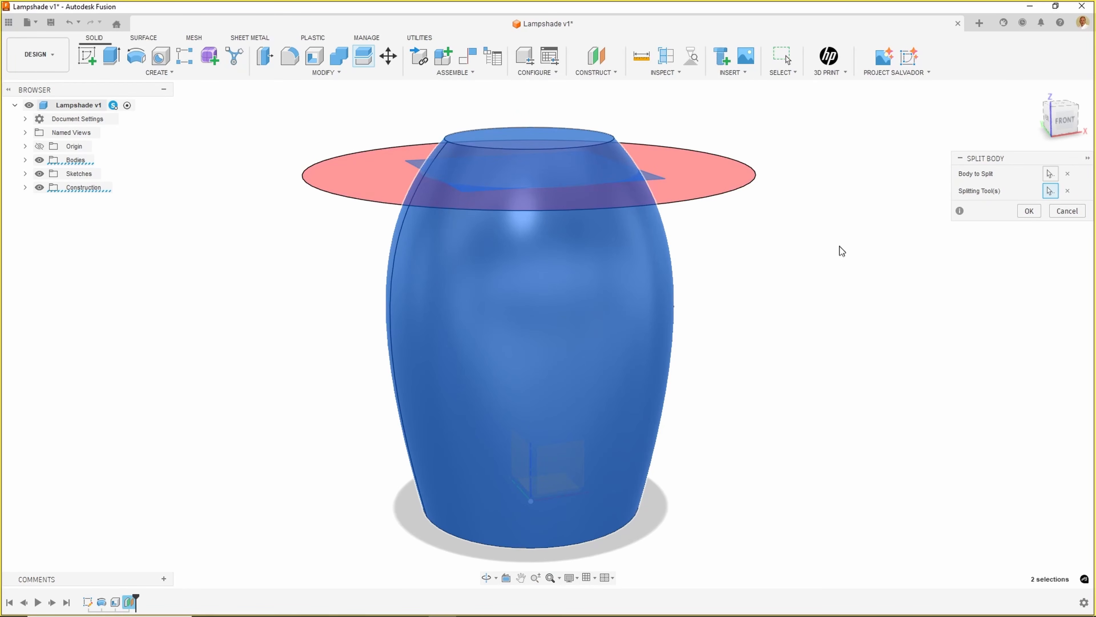
pyautogui.moveTo(829, 260)
pyautogui.keyDown('shift'); pyautogui.mouseDown(button='middle')
pyautogui.moveTo(827, 286)
pyautogui.moveTo(830, 240)
pyautogui.moveTo(832, 272)
pyautogui.mouseUp(button='middle'); pyautogui.keyUp('shift')
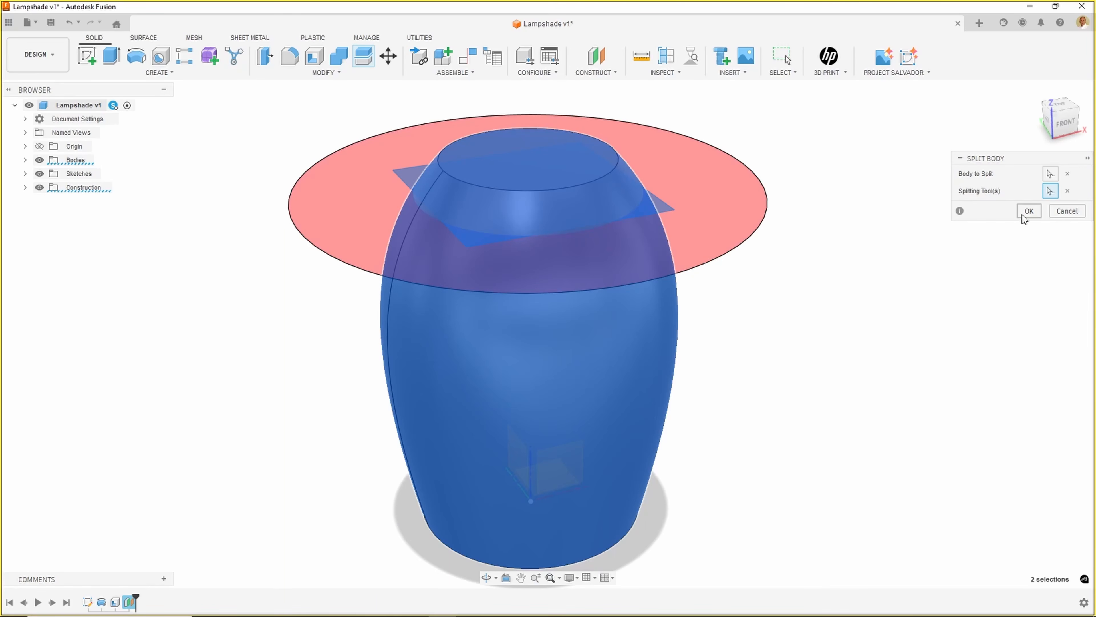
pyautogui.click(1030, 211)
pyautogui.keyDown('shift'); pyautogui.moveTo(909, 289); pyautogui.dragTo(906, 251, button='middle'); pyautogui.keyUp('shift')
pyautogui.moveTo(905, 245); pyautogui.dragTo(900, 277)
pyautogui.press('Escape')
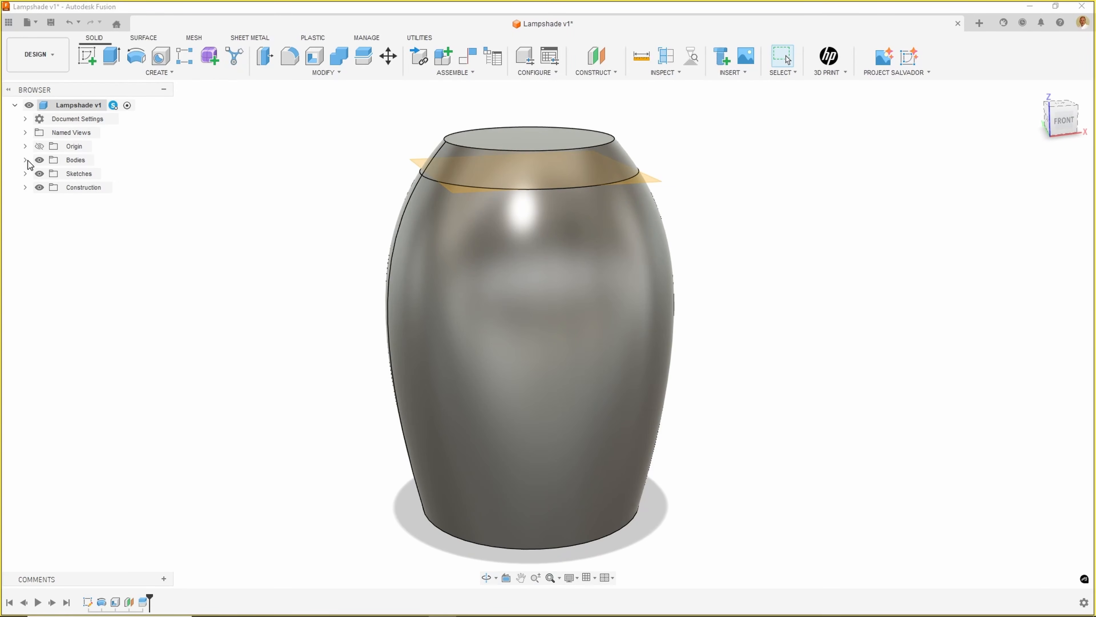
pyautogui.click(25, 160)
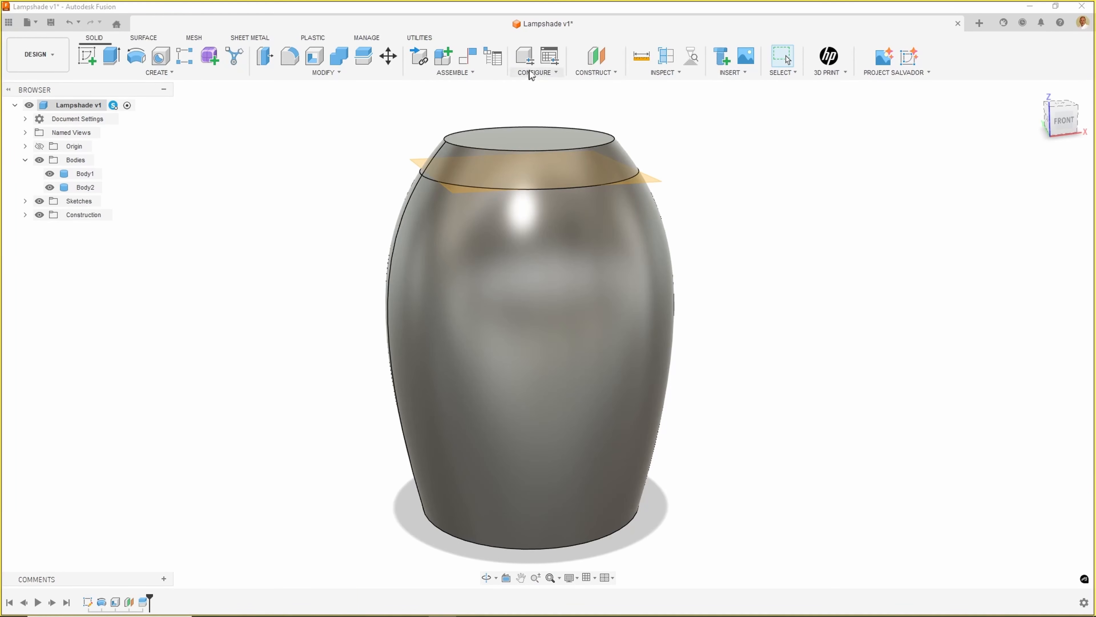
# - Create a construction plane offset -20 mm from the ring face at the shade's open bottom end
pyautogui.click(601, 60)
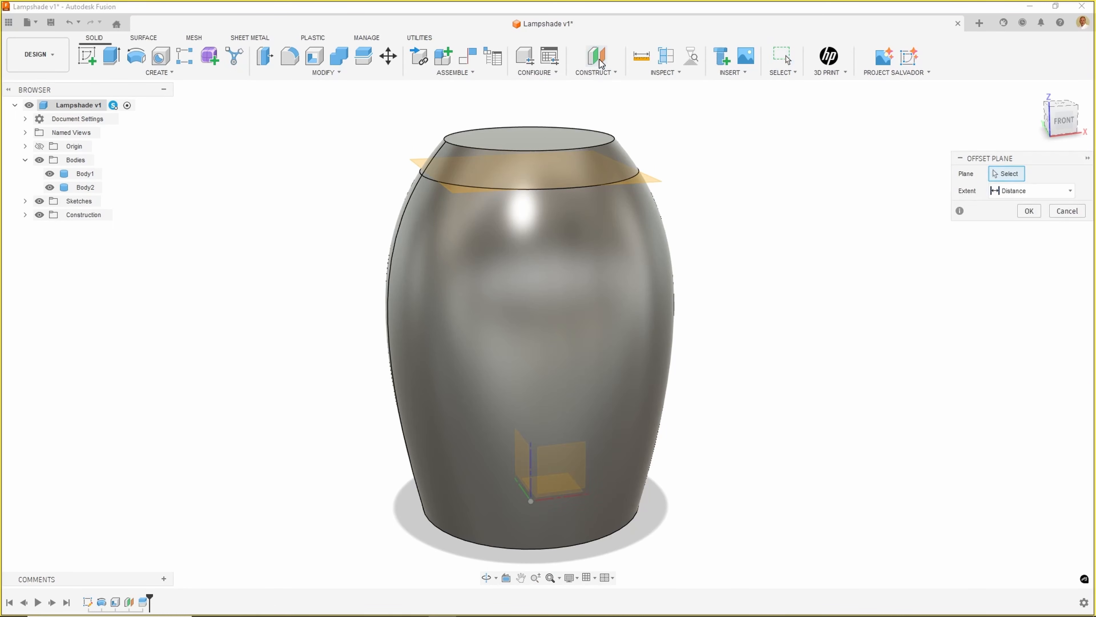
pyautogui.keyDown('shift'); pyautogui.moveTo(810, 306); pyautogui.dragTo(813, 247, button='middle'); pyautogui.keyUp('shift')
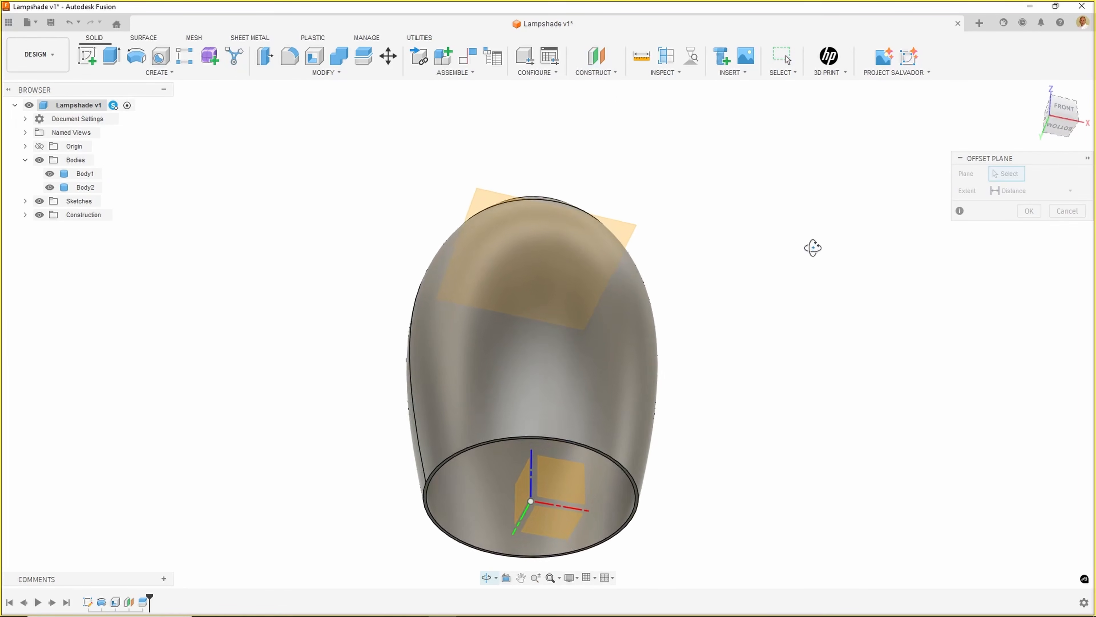
pyautogui.click(641, 499)
pyautogui.keyDown('shift'); pyautogui.moveTo(772, 380); pyautogui.dragTo(764, 477, button='middle'); pyautogui.keyUp('shift')
pyautogui.write('20')
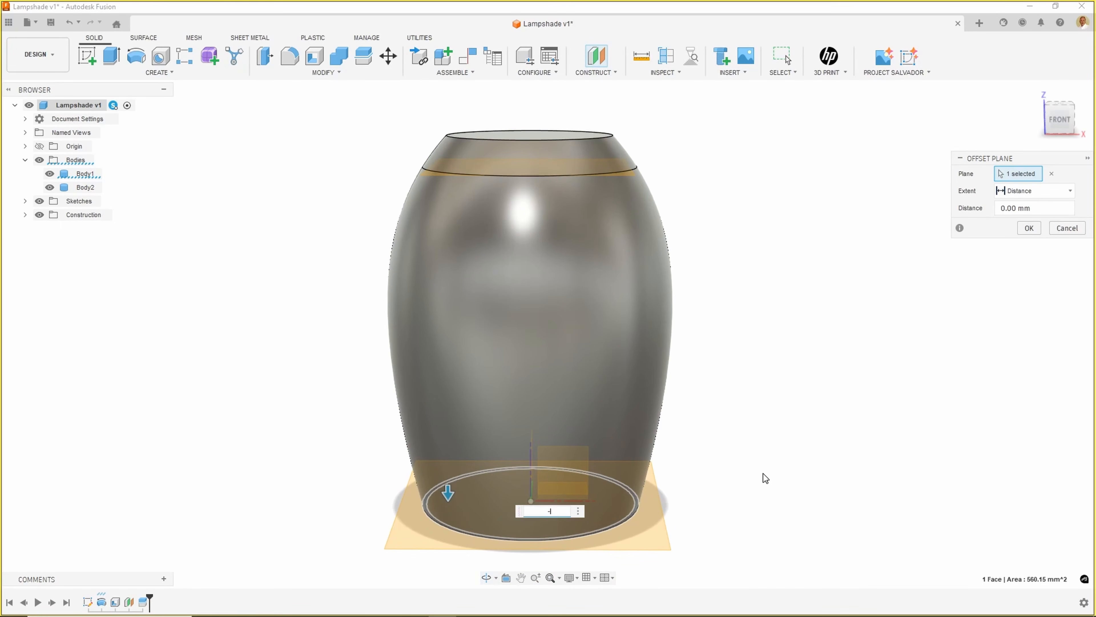
pyautogui.press('Return')
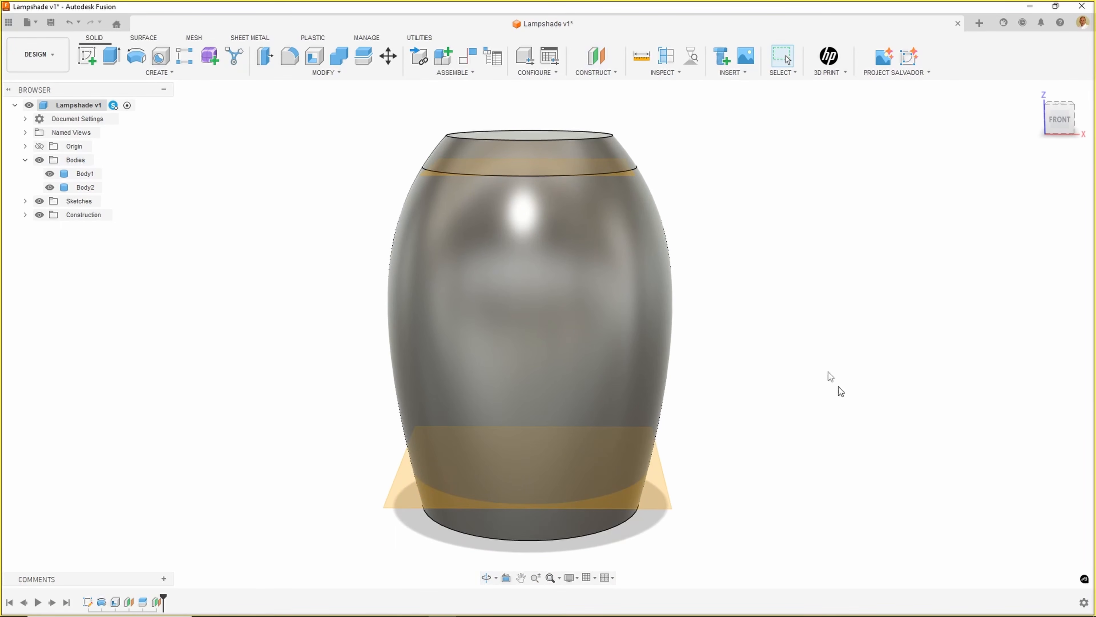
# - Split the large lower shade body with the offset plane near its open bottom end
pyautogui.click(327, 73)
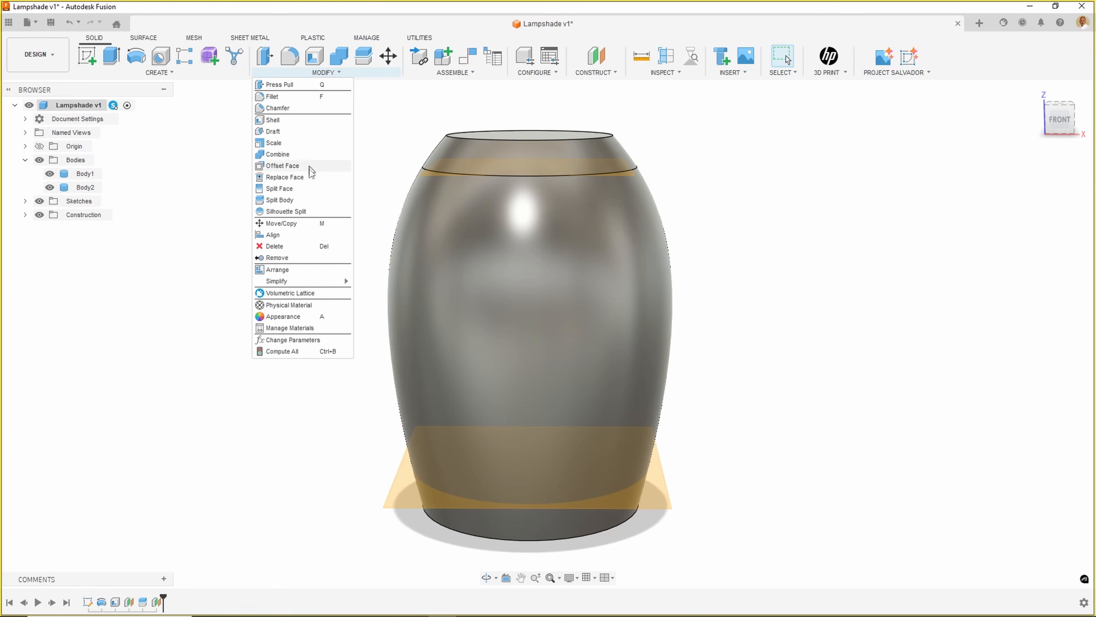
pyautogui.click(302, 200)
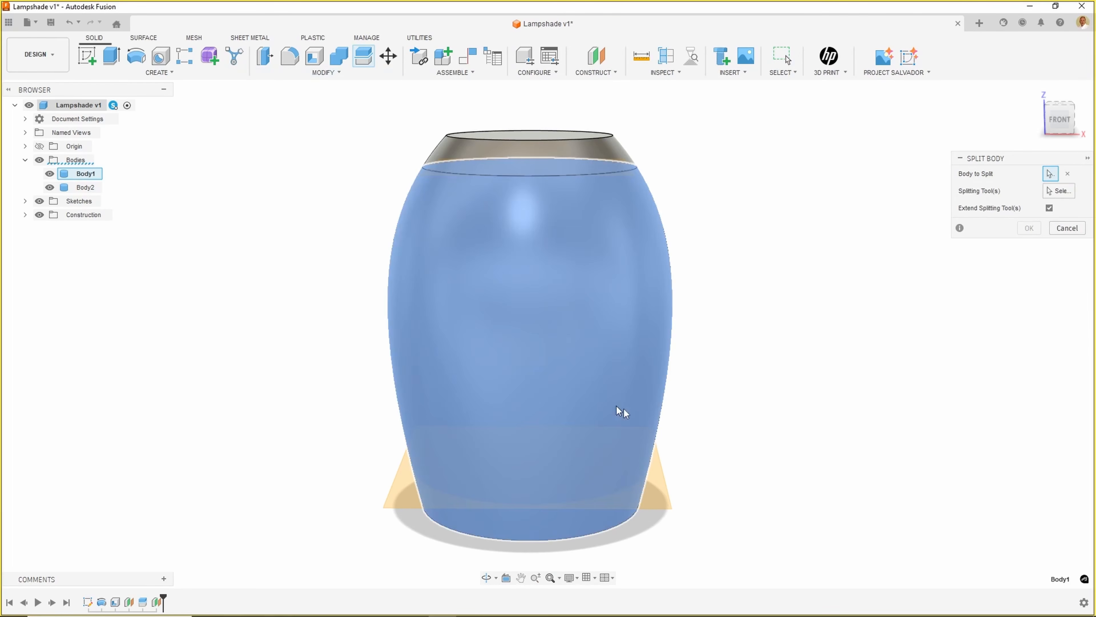
pyautogui.click(607, 406)
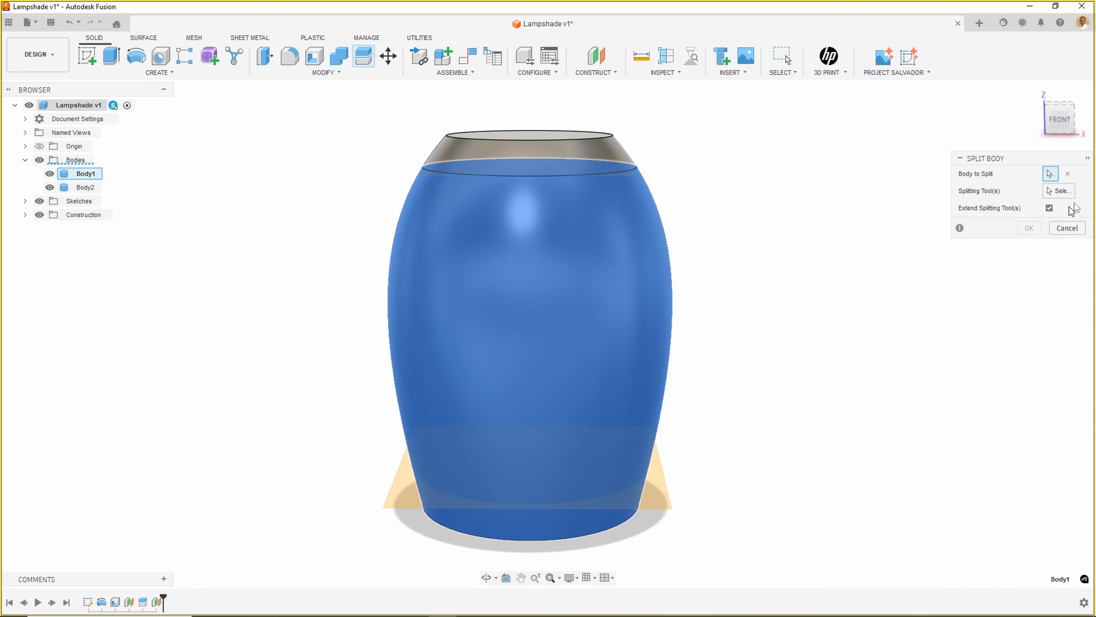
pyautogui.click(654, 506)
pyautogui.click(1028, 212)
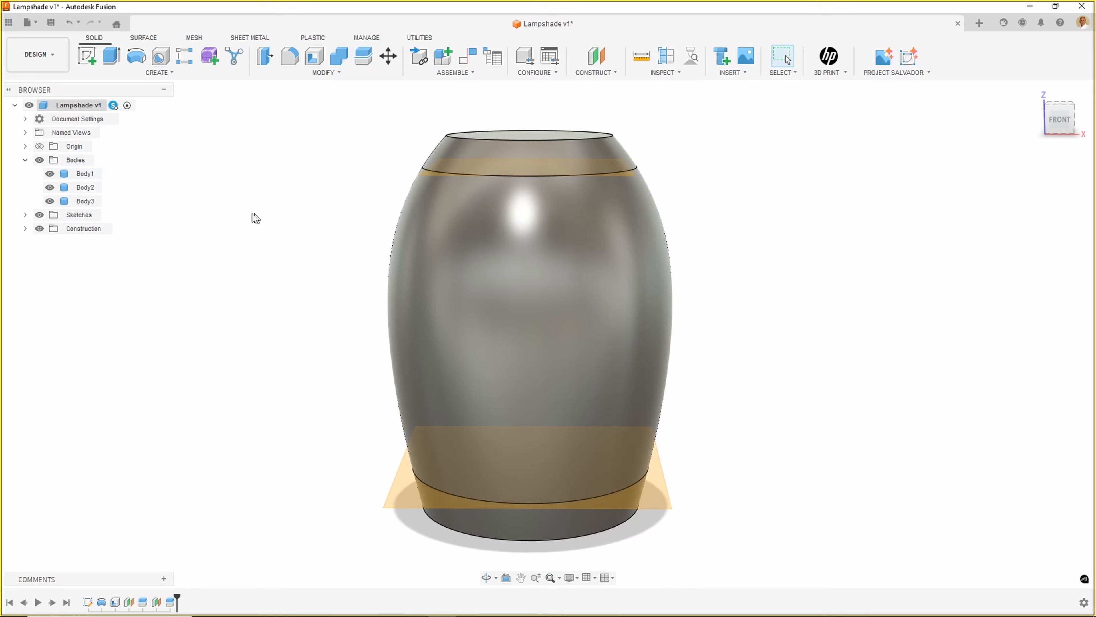
# - Hide both offset construction planes and check the middle, upper and lower split bodies by selecting each one
pyautogui.click(26, 228)
pyautogui.click(49, 241)
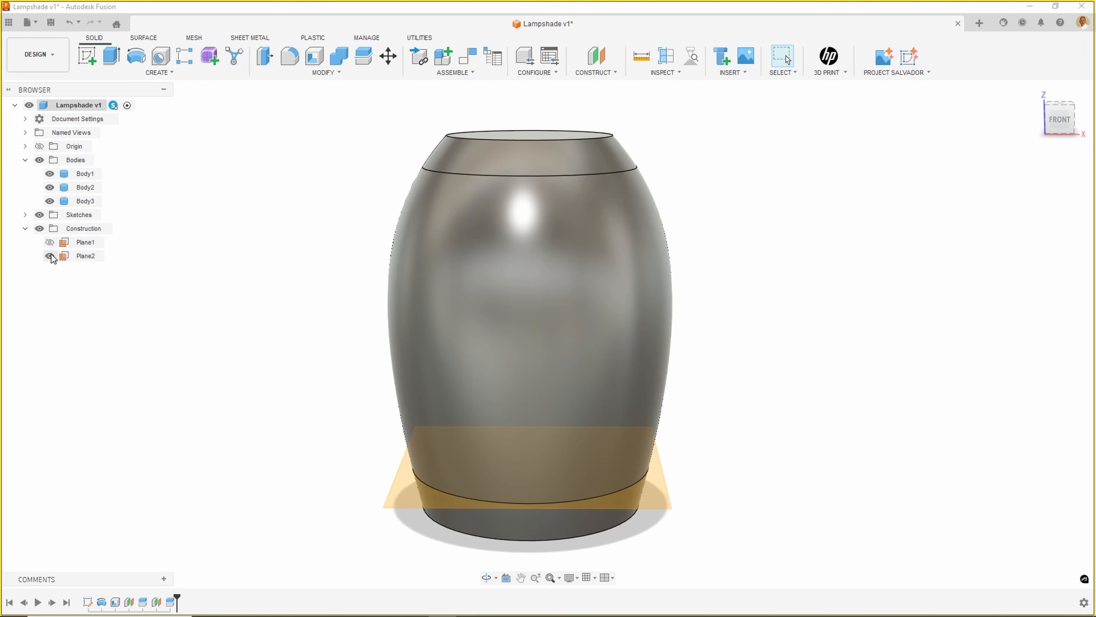
pyautogui.click(50, 256)
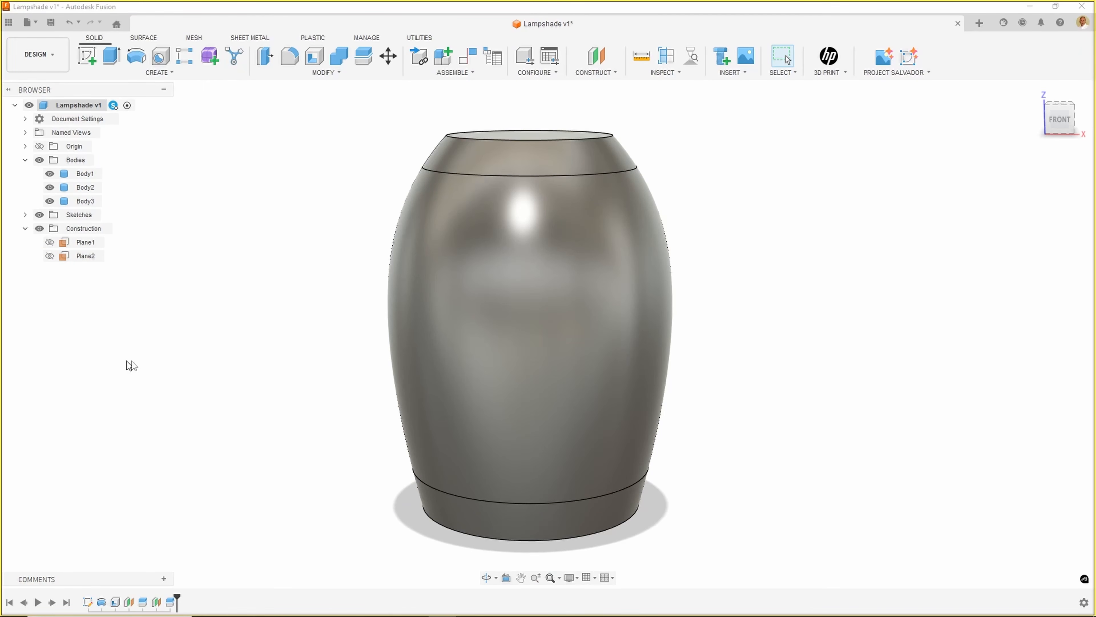
pyautogui.click(559, 357)
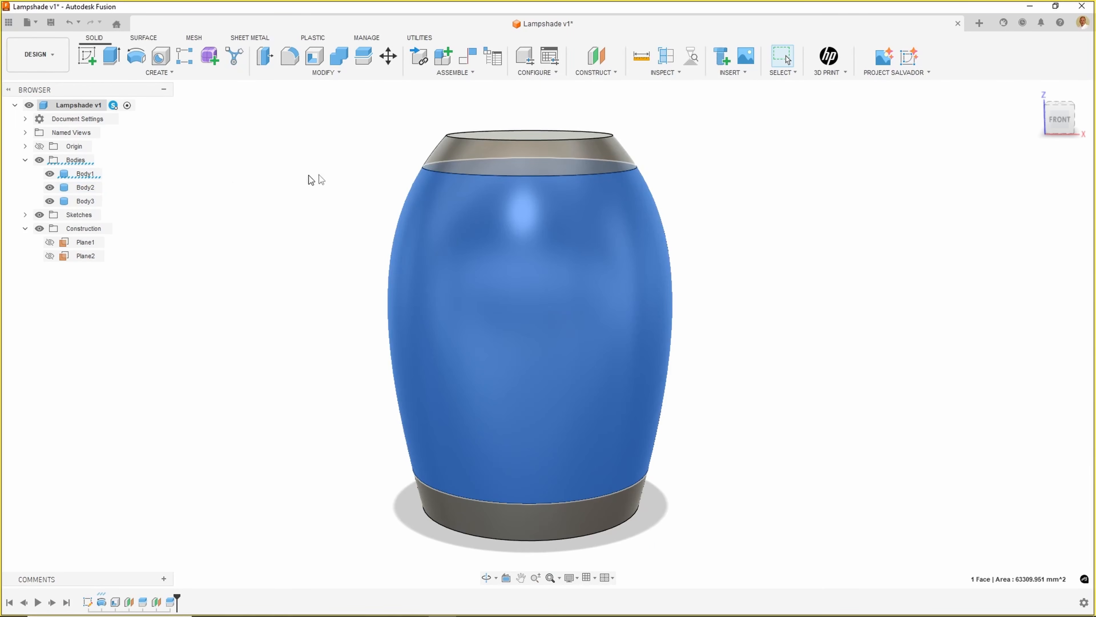
pyautogui.click(484, 161)
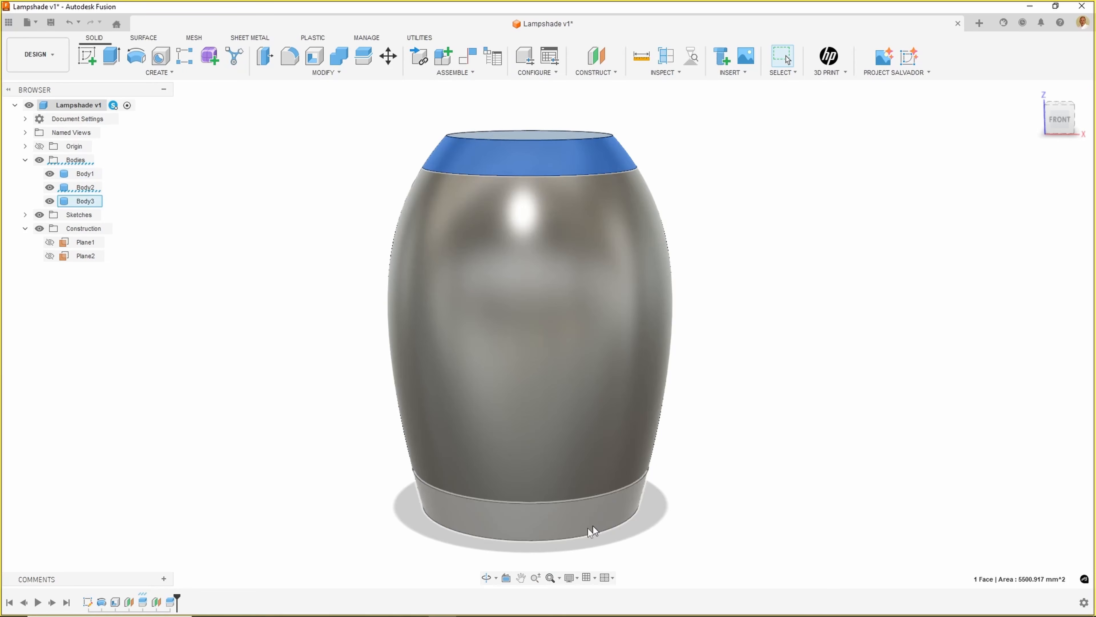
pyautogui.click(527, 527)
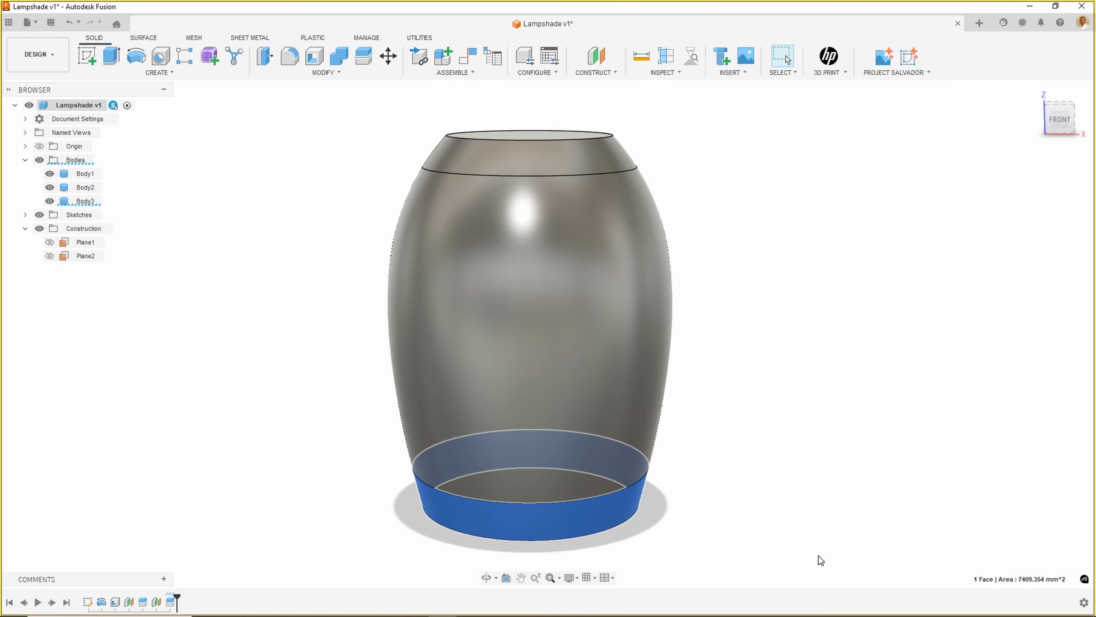
pyautogui.click(905, 469)
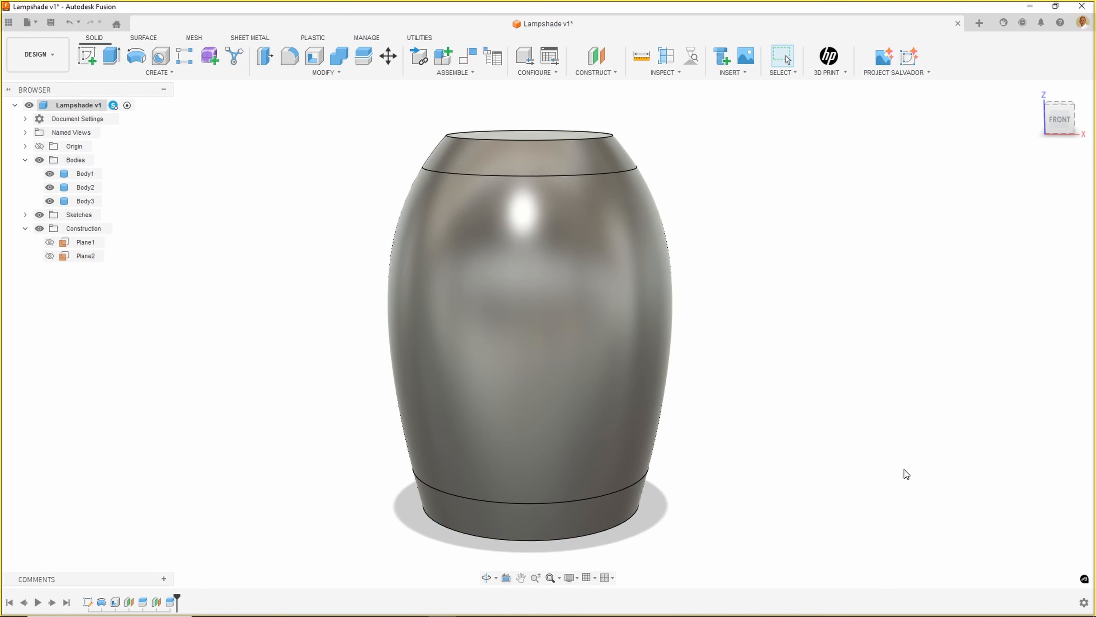
# - Hide the middle body and place a simple hole, 42 mm in diameter, at the centre of the upper body's flat top face
pyautogui.keyDown('shift'); pyautogui.moveTo(647, 156); pyautogui.dragTo(648, 195, button='middle'); pyautogui.keyUp('shift')
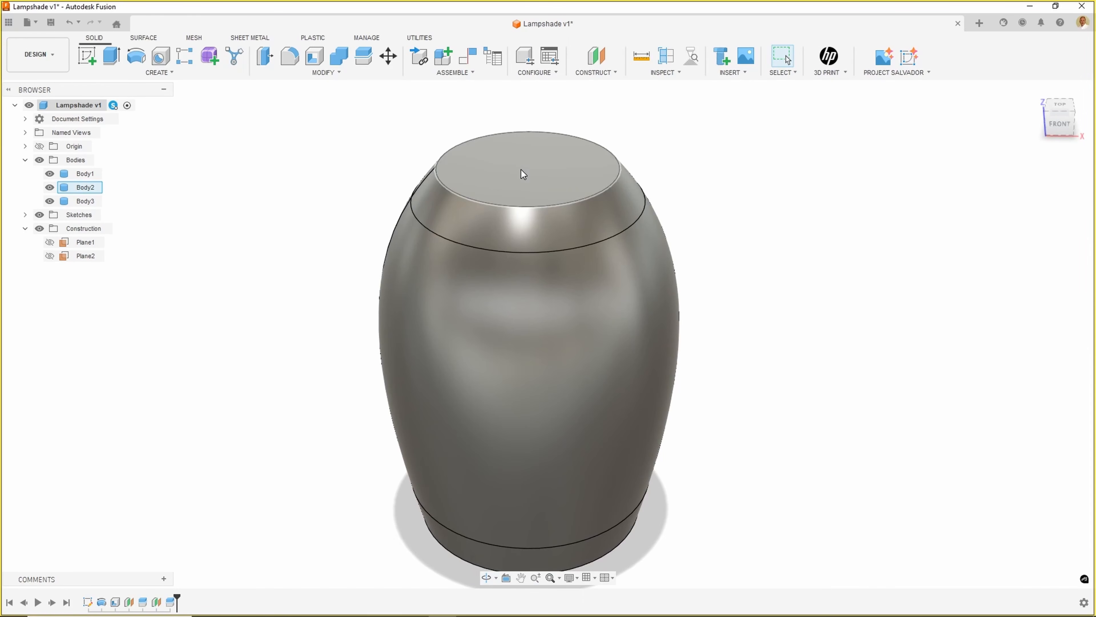
pyautogui.click(49, 174)
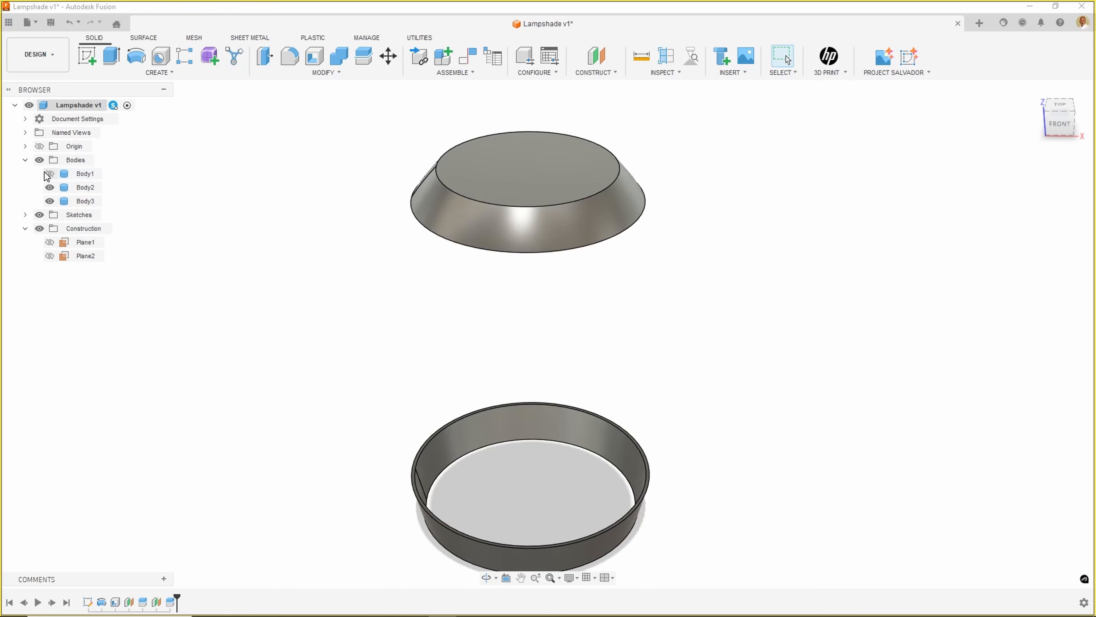
pyautogui.click(159, 72)
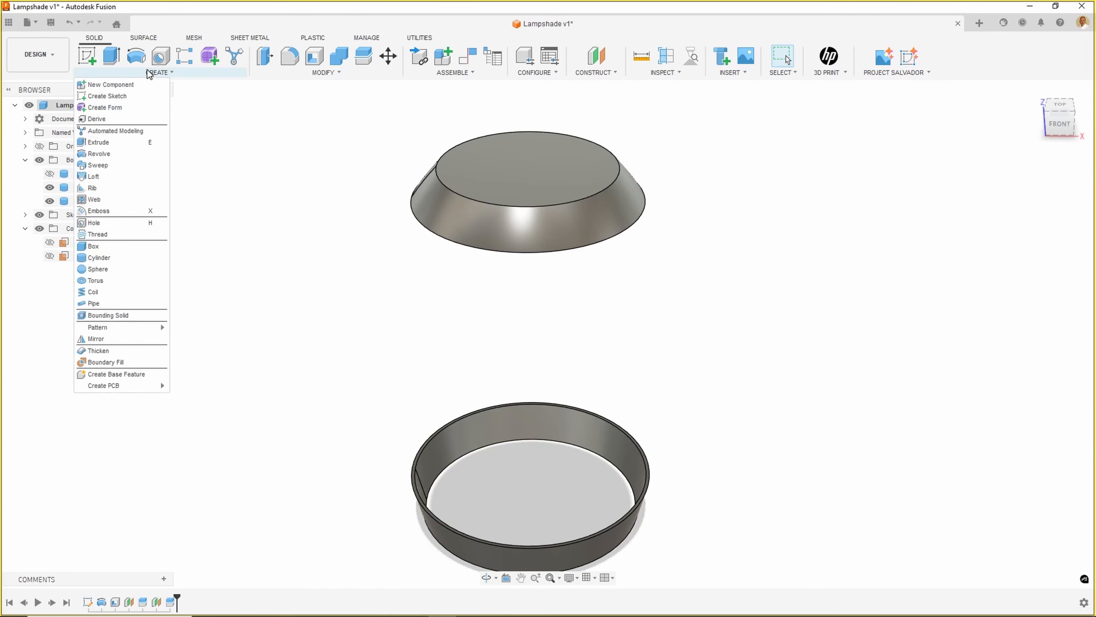
pyautogui.click(113, 222)
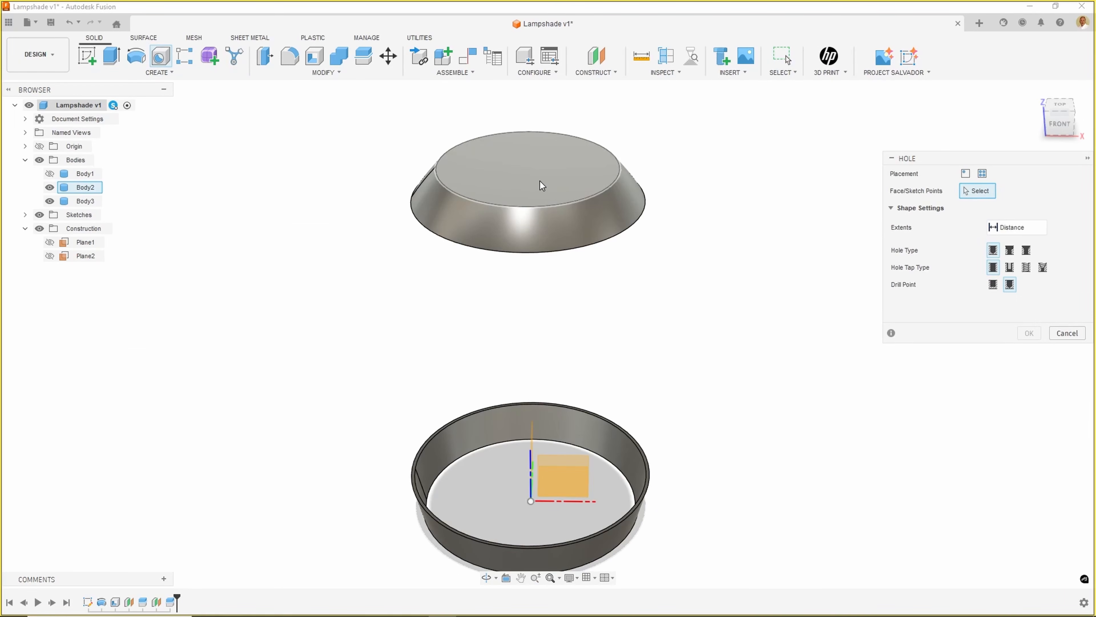
pyautogui.click(545, 186)
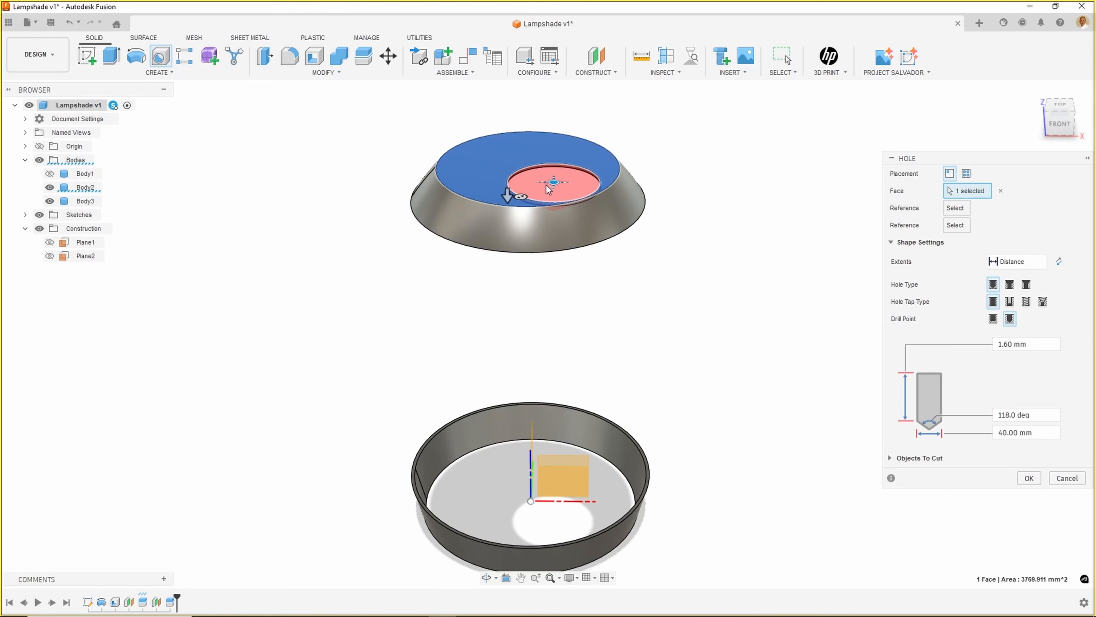
pyautogui.scroll(5, 539, 191)
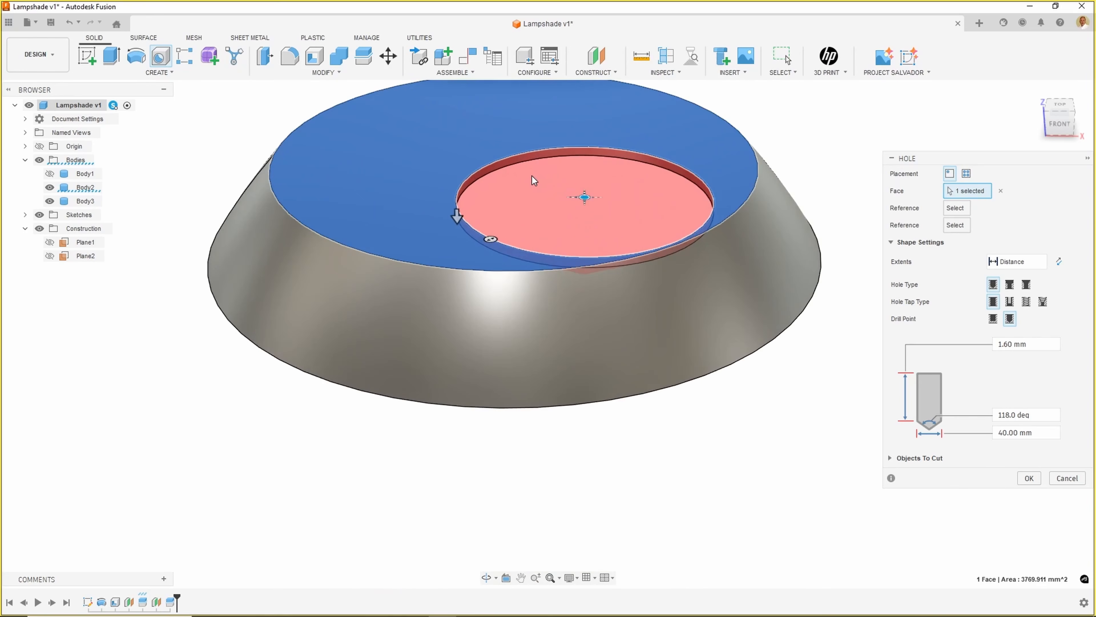
pyautogui.moveTo(580, 253); pyautogui.dragTo(533, 219)
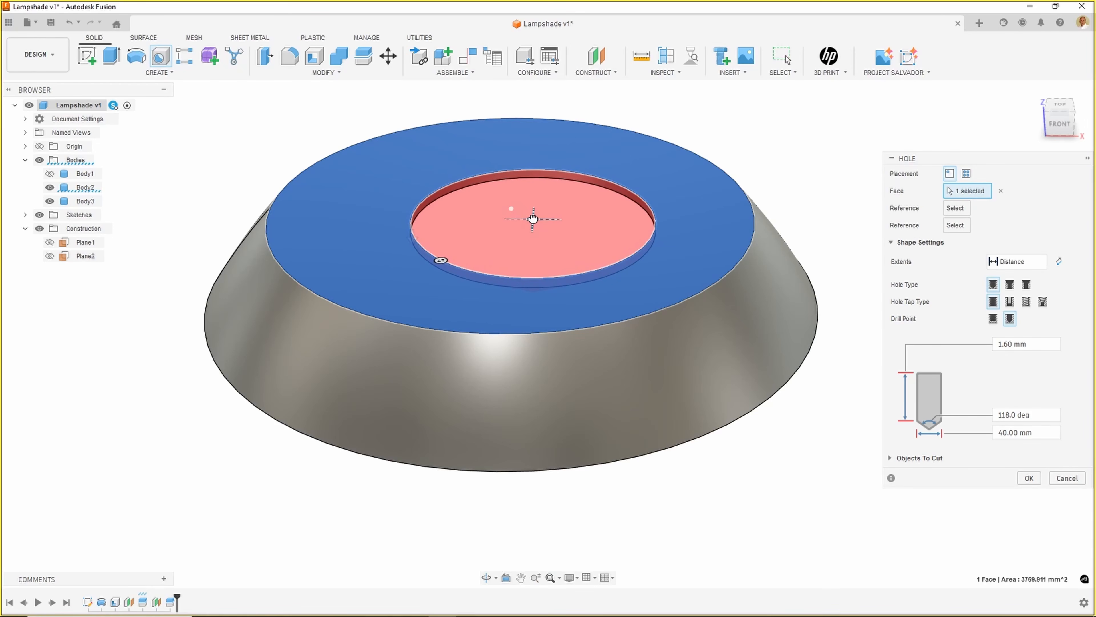
pyautogui.moveTo(530, 217); pyautogui.dragTo(512, 209)
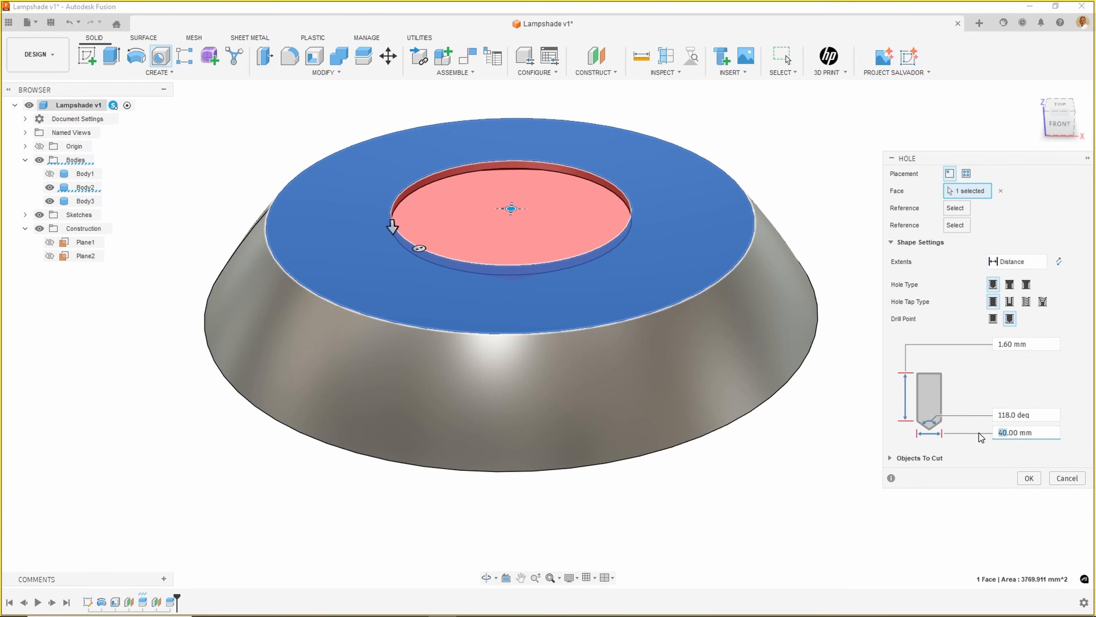
pyautogui.write('2')
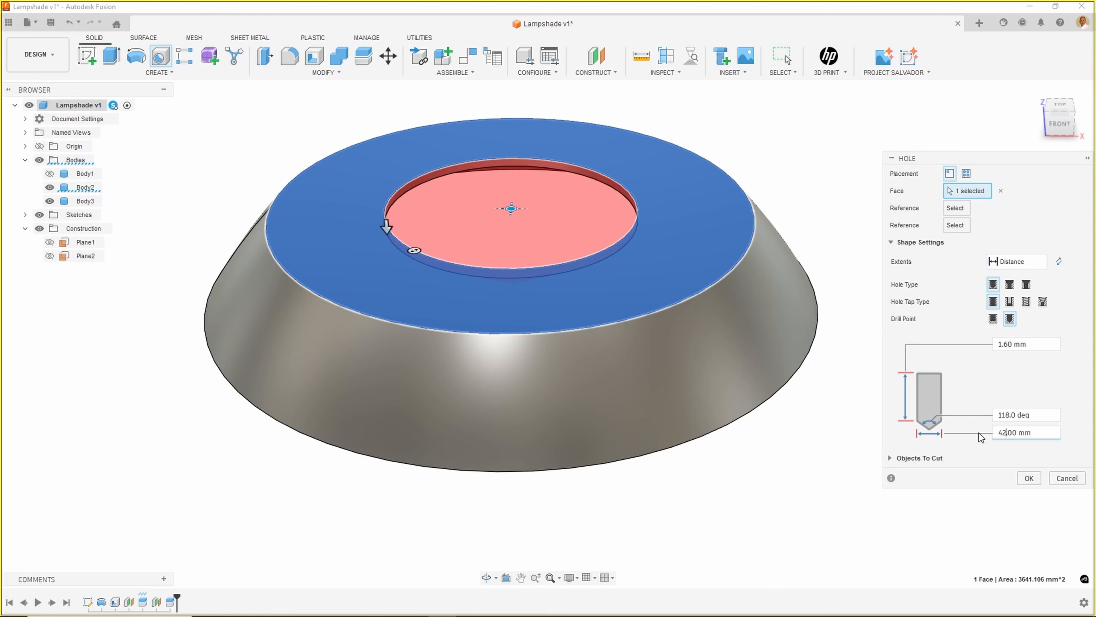
# - Set the hole's extent to end at the inner face of the flat top and create the hole
pyautogui.click(1040, 263)
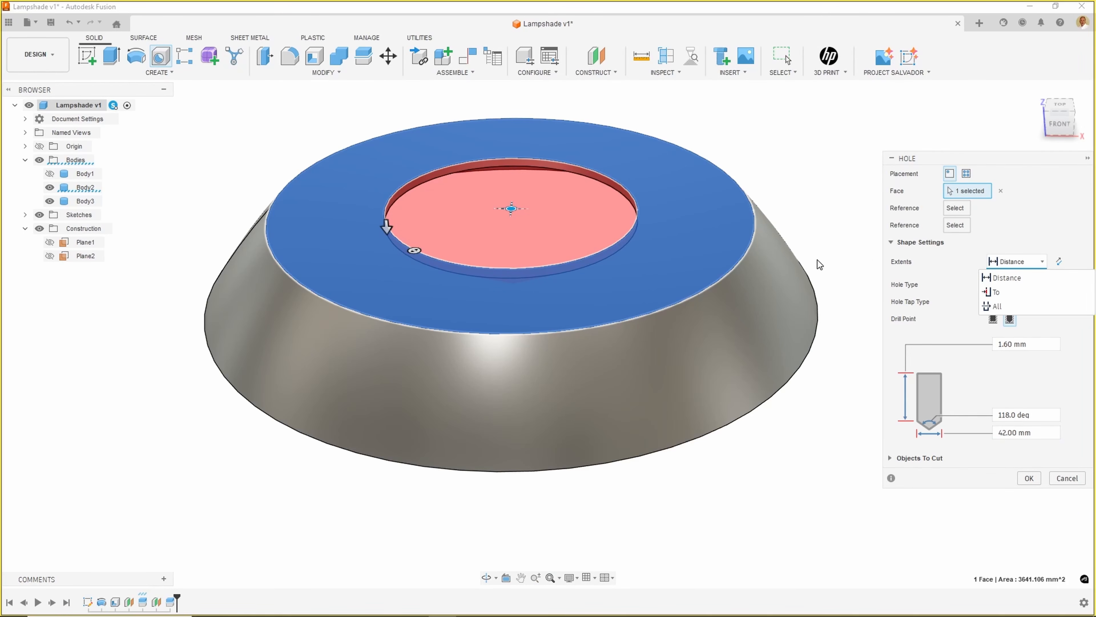
pyautogui.keyDown('shift'); pyautogui.moveTo(847, 242); pyautogui.dragTo(827, 192, button='middle'); pyautogui.keyUp('shift')
pyautogui.click(1030, 263)
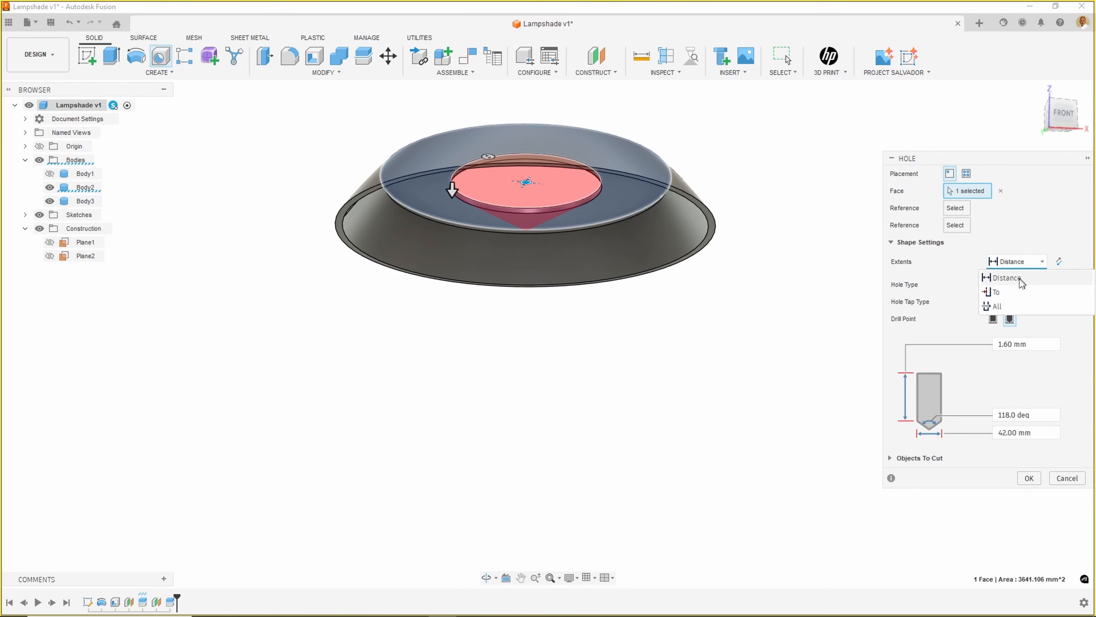
pyautogui.click(1010, 294)
pyautogui.keyDown('shift'); pyautogui.moveTo(797, 358); pyautogui.dragTo(797, 411, button='middle'); pyautogui.keyUp('shift')
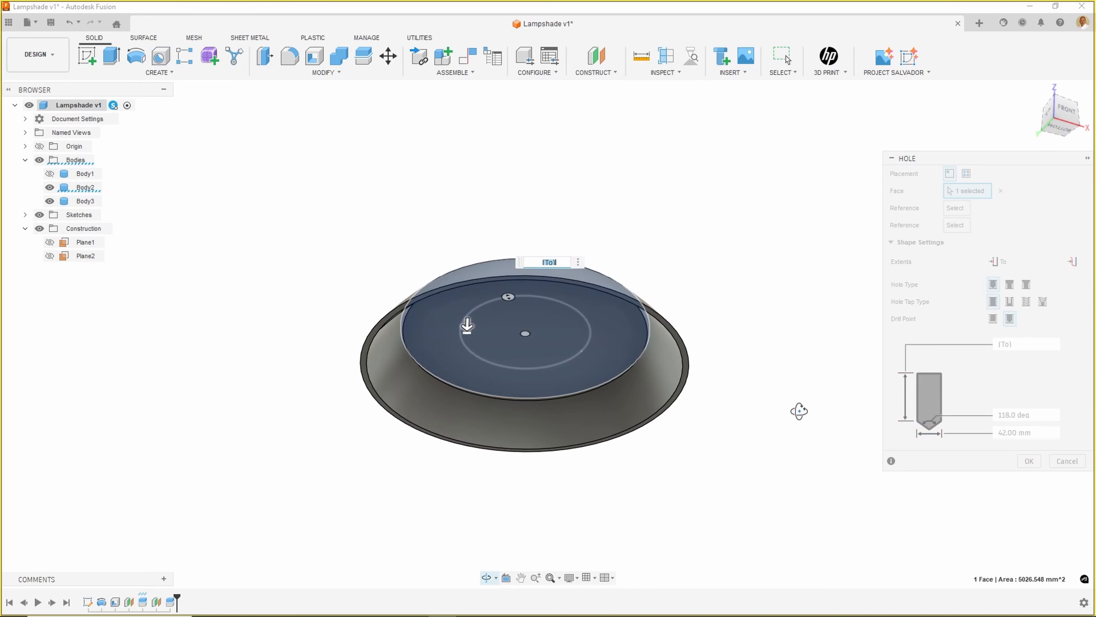
pyautogui.click(614, 348)
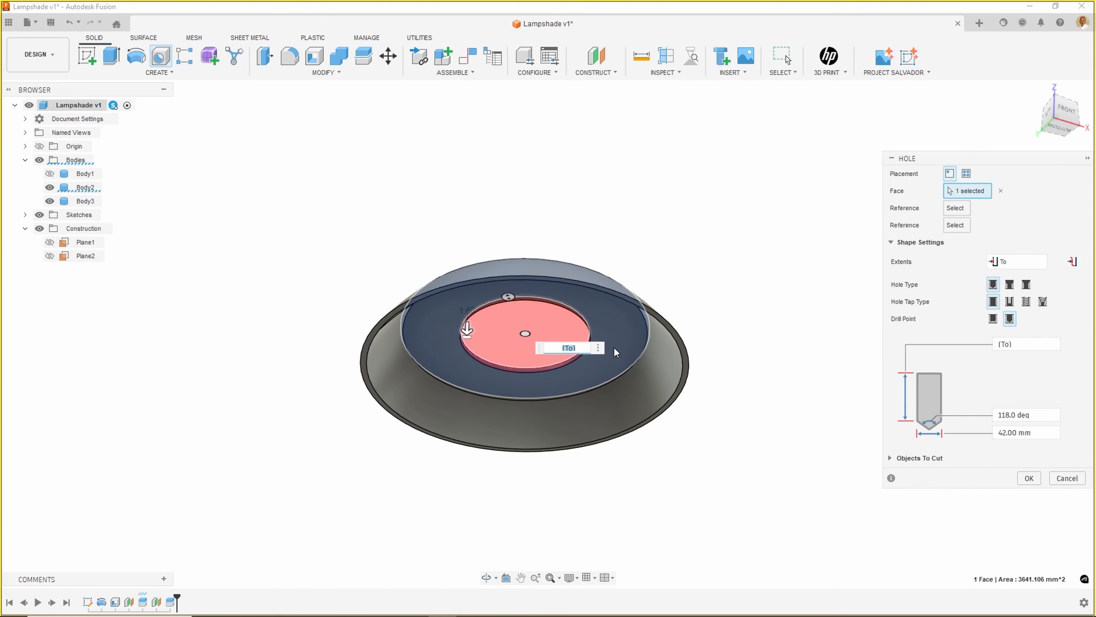
pyautogui.keyDown('shift'); pyautogui.moveTo(789, 309); pyautogui.dragTo(786, 339, button='middle'); pyautogui.keyUp('shift')
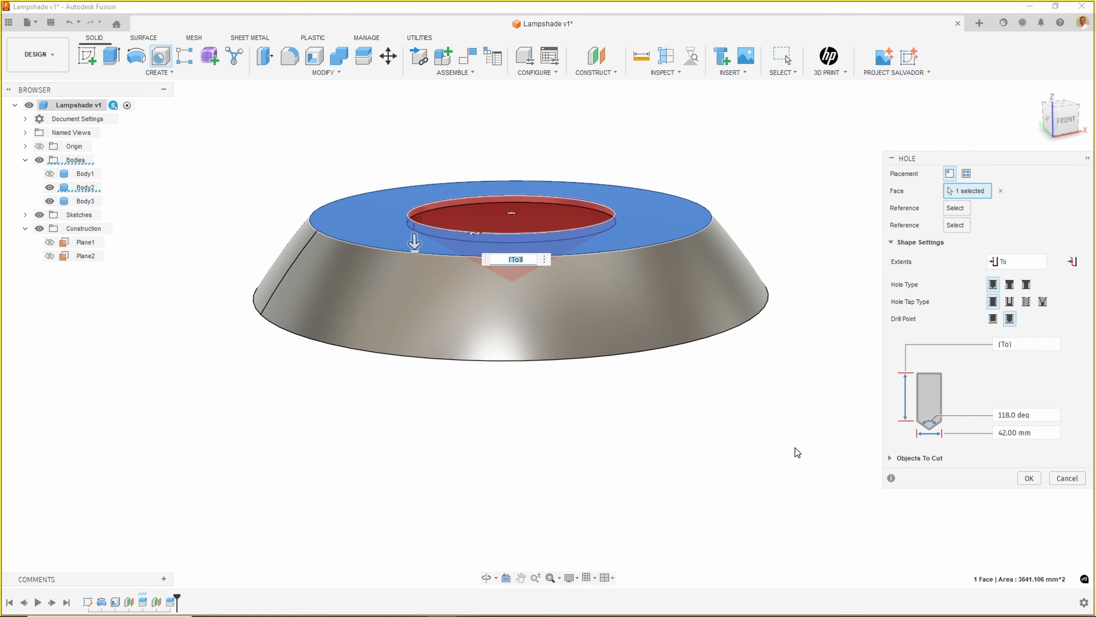
pyautogui.click(1022, 262)
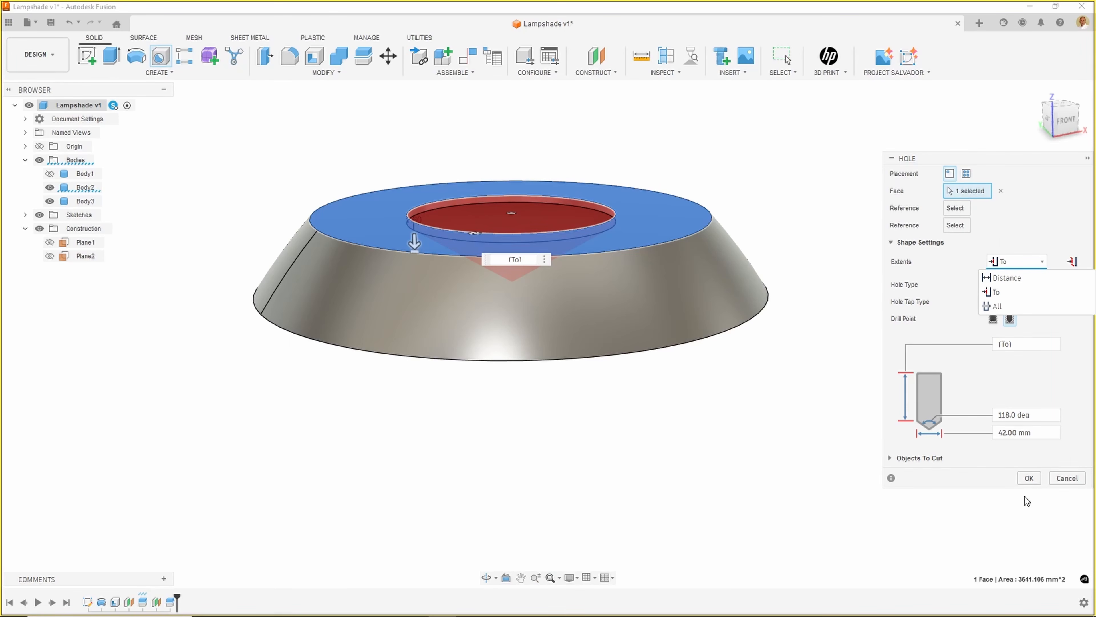
pyautogui.click(1030, 478)
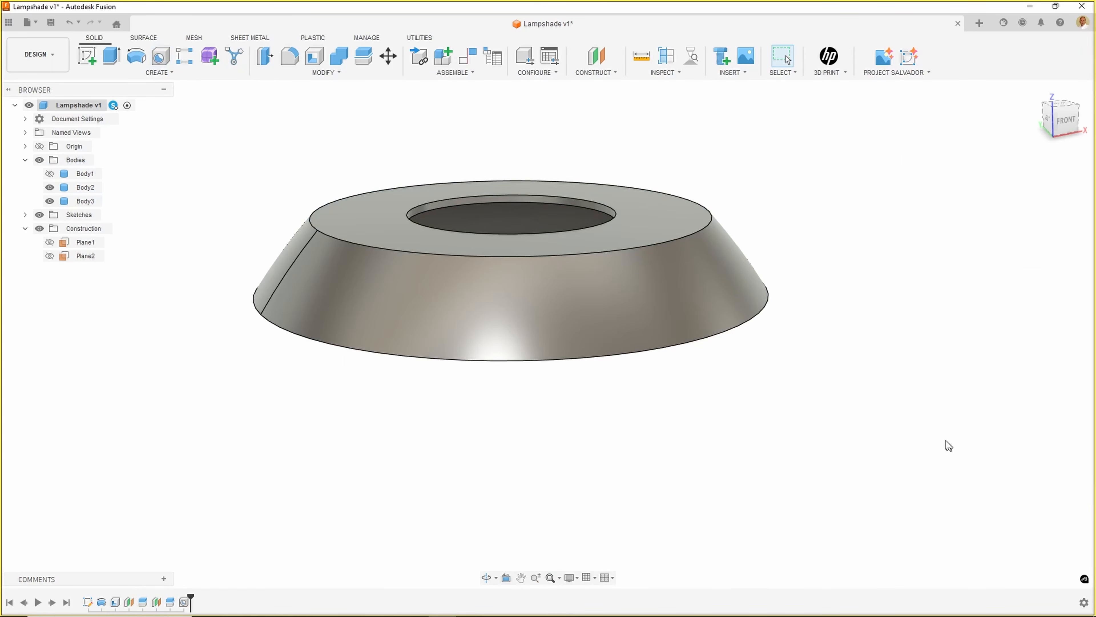
# - Show the middle shade body again and hide the upper and lower end bodies
pyautogui.scroll(-3, 860, 419)
pyautogui.moveTo(860, 418); pyautogui.dragTo(675, 237, button='middle')
pyautogui.scroll(-3, 786, 321)
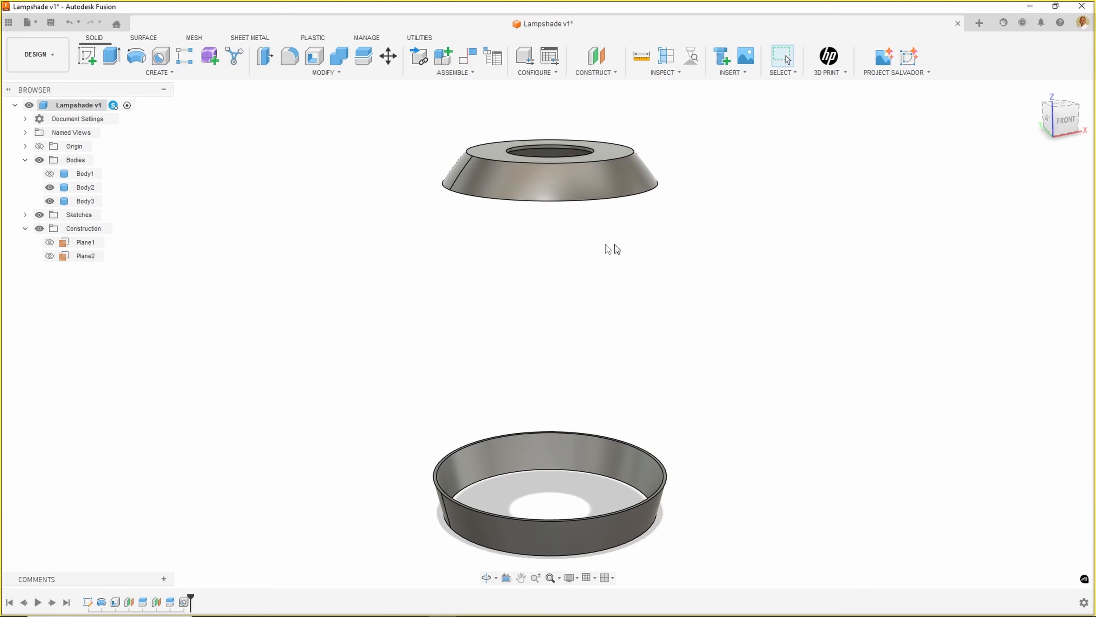
pyautogui.click(50, 173)
pyautogui.click(49, 174)
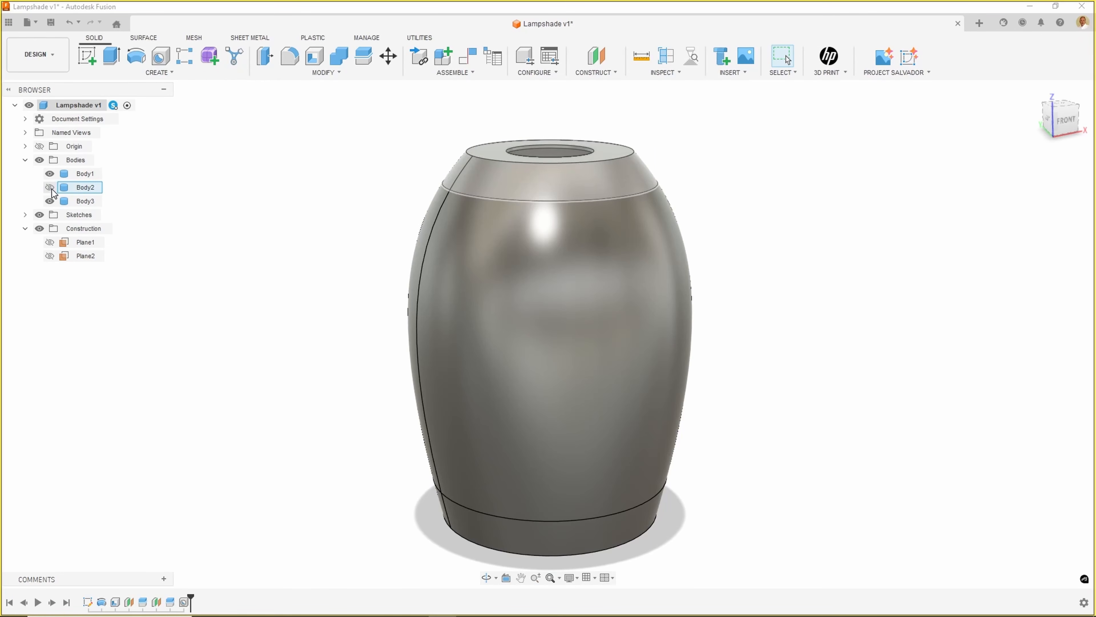
pyautogui.click(50, 187)
pyautogui.click(50, 201)
pyautogui.moveTo(221, 274)
pyautogui.keyDown('shift'); pyautogui.mouseDown(button='middle')
pyautogui.moveTo(176, 259)
pyautogui.moveTo(184, 276)
pyautogui.moveTo(174, 217)
pyautogui.moveTo(232, 265)
pyautogui.moveTo(162, 268)
pyautogui.mouseUp(button='middle'); pyautogui.keyUp('shift')
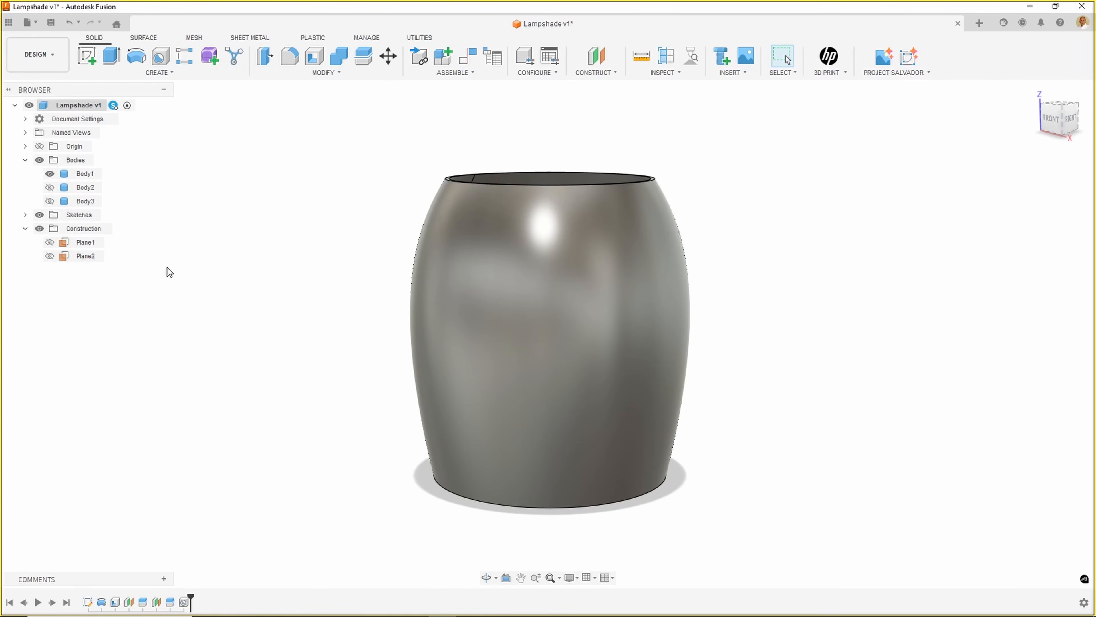
# - Start a sketch on the front origin plane and project the whole middle shade body into it with the projection link kept on
pyautogui.click(86, 56)
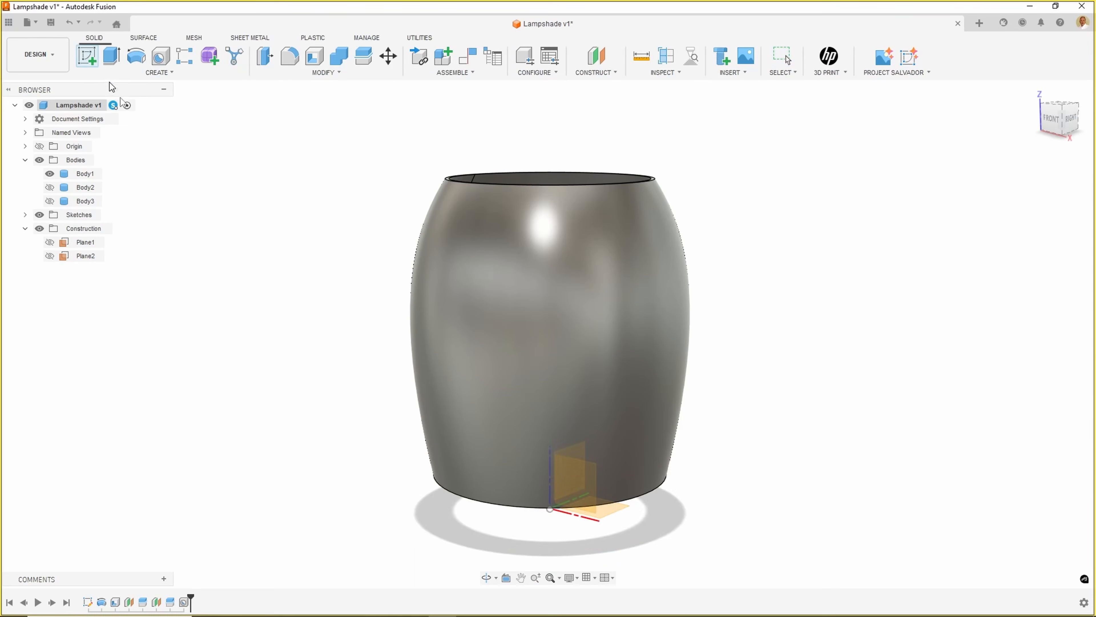
pyautogui.click(587, 483)
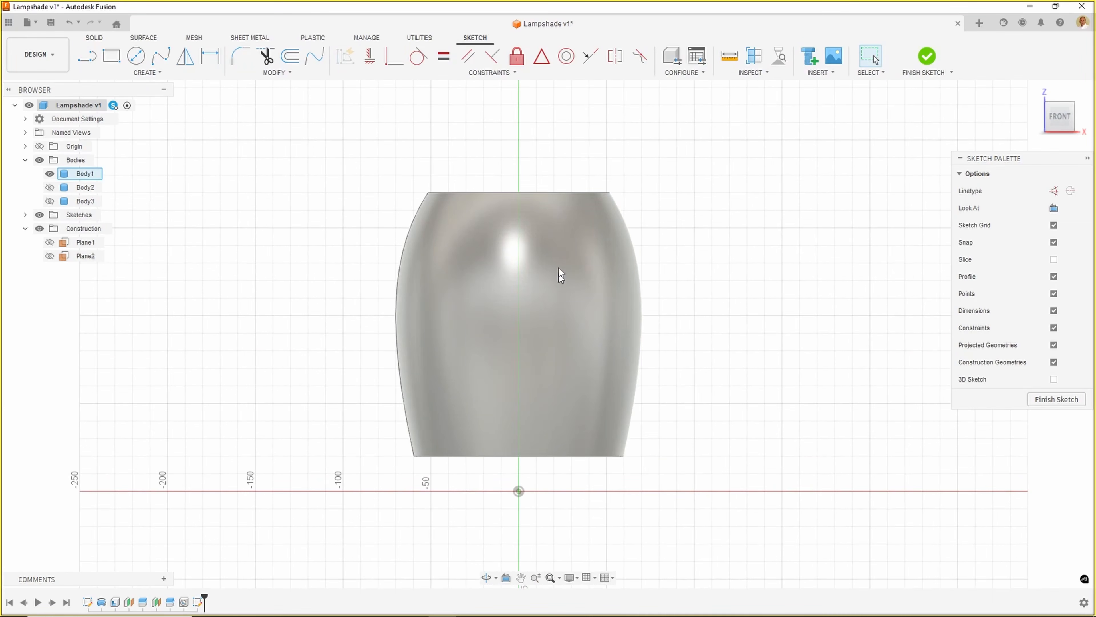
pyautogui.click(138, 74)
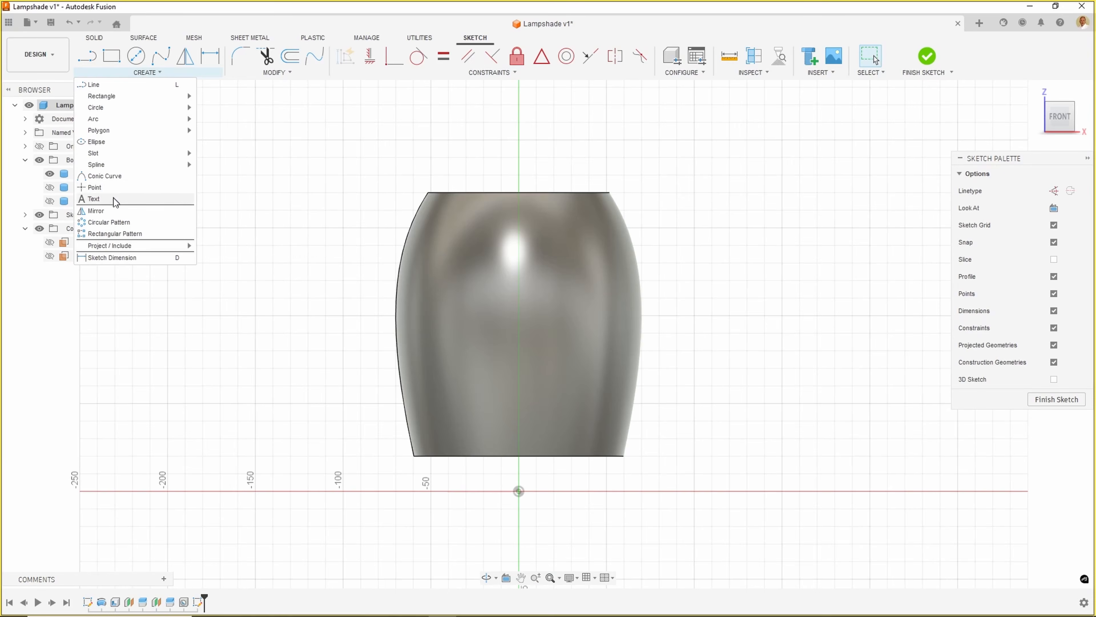
pyautogui.moveTo(112, 246)
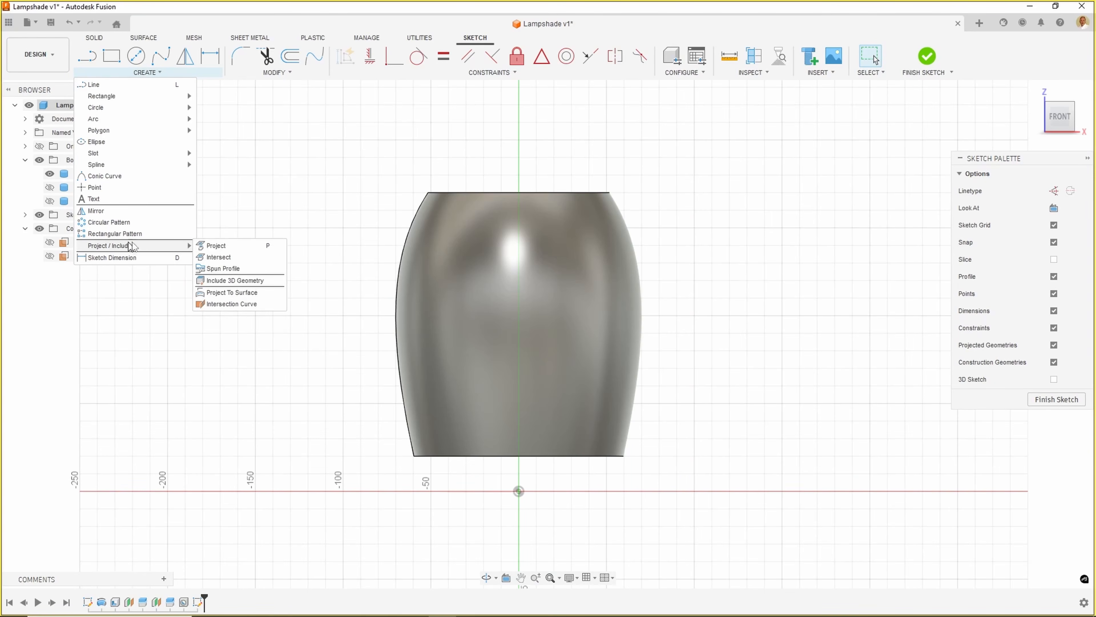
pyautogui.click(213, 246)
pyautogui.click(896, 191)
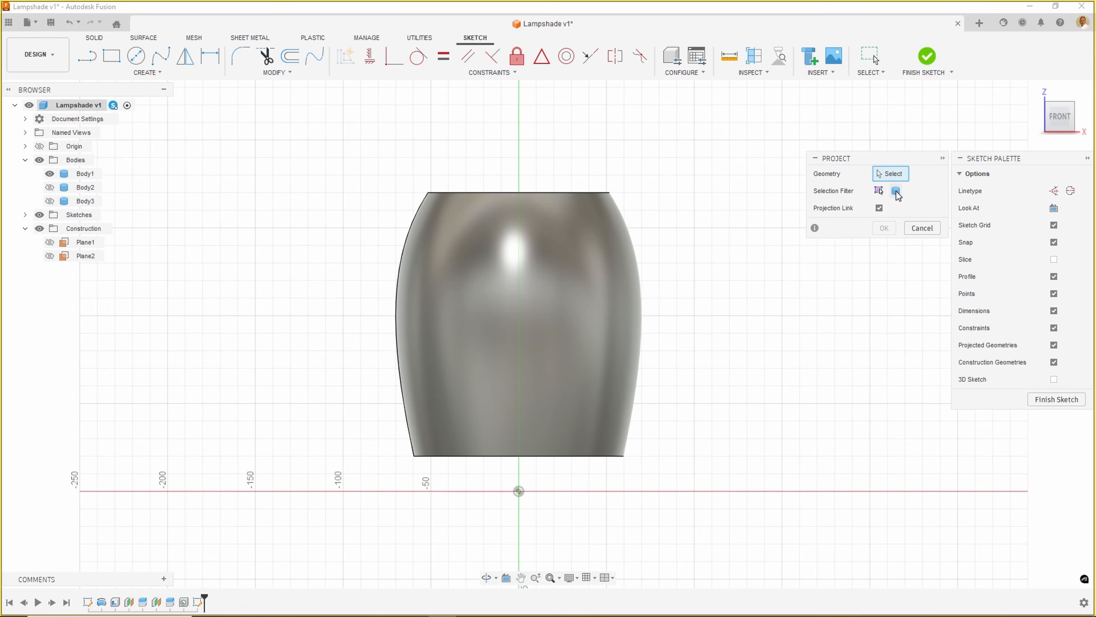
pyautogui.click(524, 296)
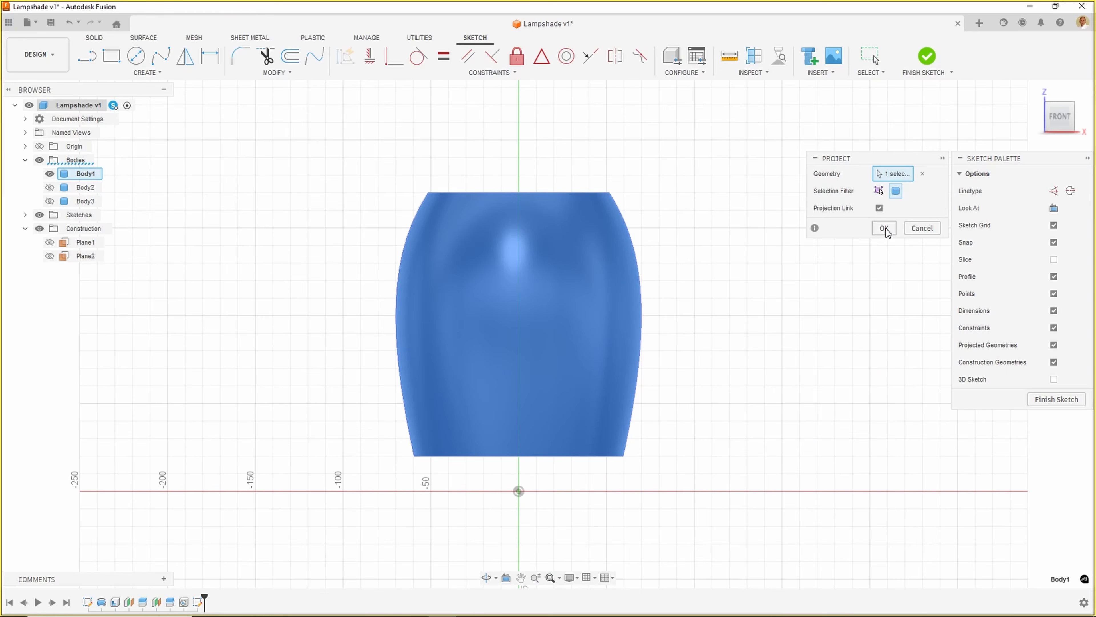
pyautogui.click(884, 228)
# - Toggle the middle body's visibility to check the projected outline, leaving the body hidden
pyautogui.click(50, 174)
pyautogui.click(49, 174)
pyautogui.click(50, 174)
pyautogui.click(50, 174)
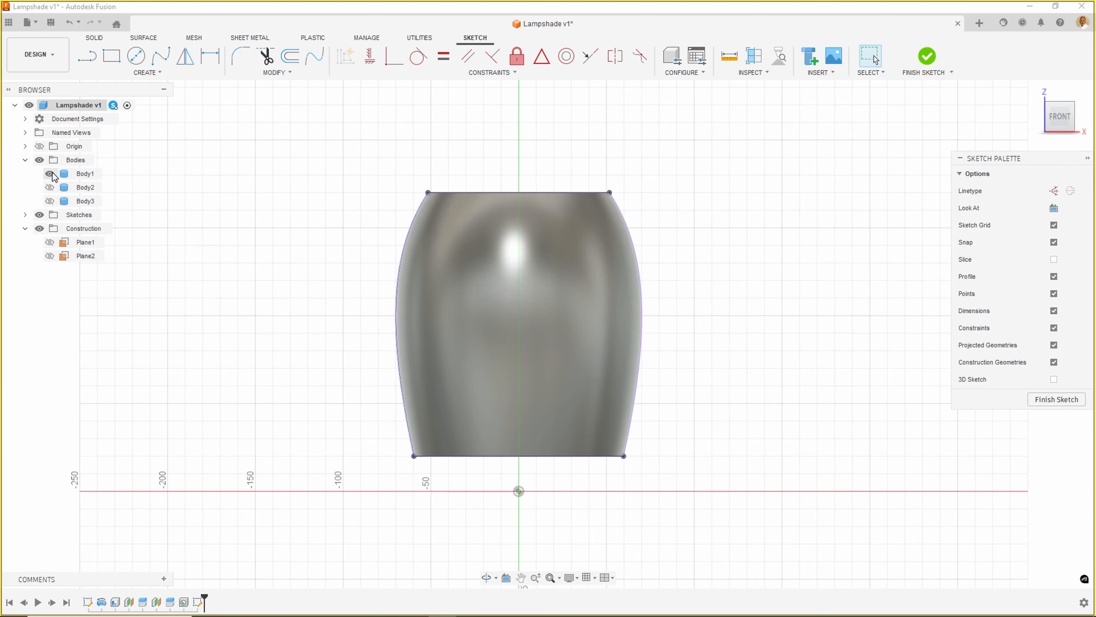
pyautogui.click(50, 174)
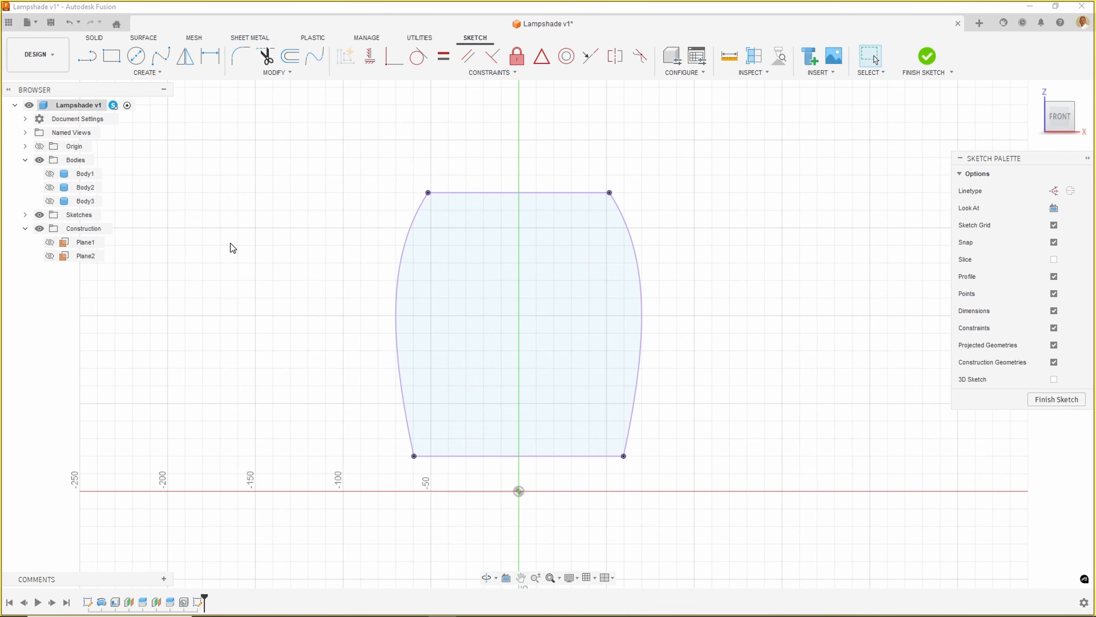
# - Draw two separate slanted lines from the projected outline's upper edge down to its lower edge, the first about 168 mm long
pyautogui.scroll(1, 245, 260)
pyautogui.moveTo(234, 247); pyautogui.dragTo(211, 210, button='middle')
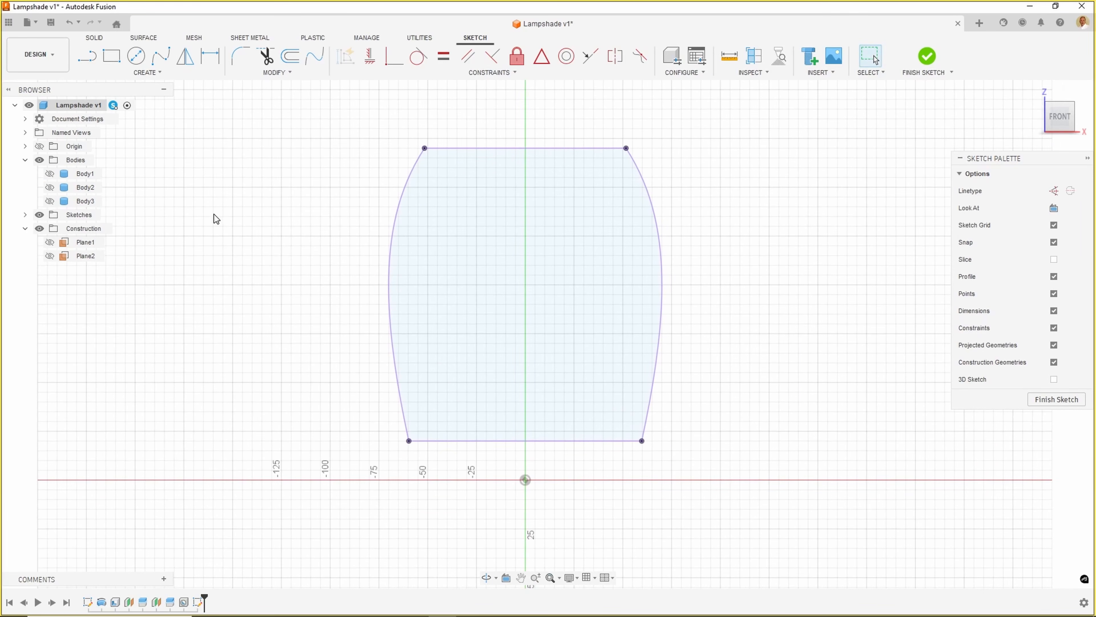
pyautogui.click(87, 57)
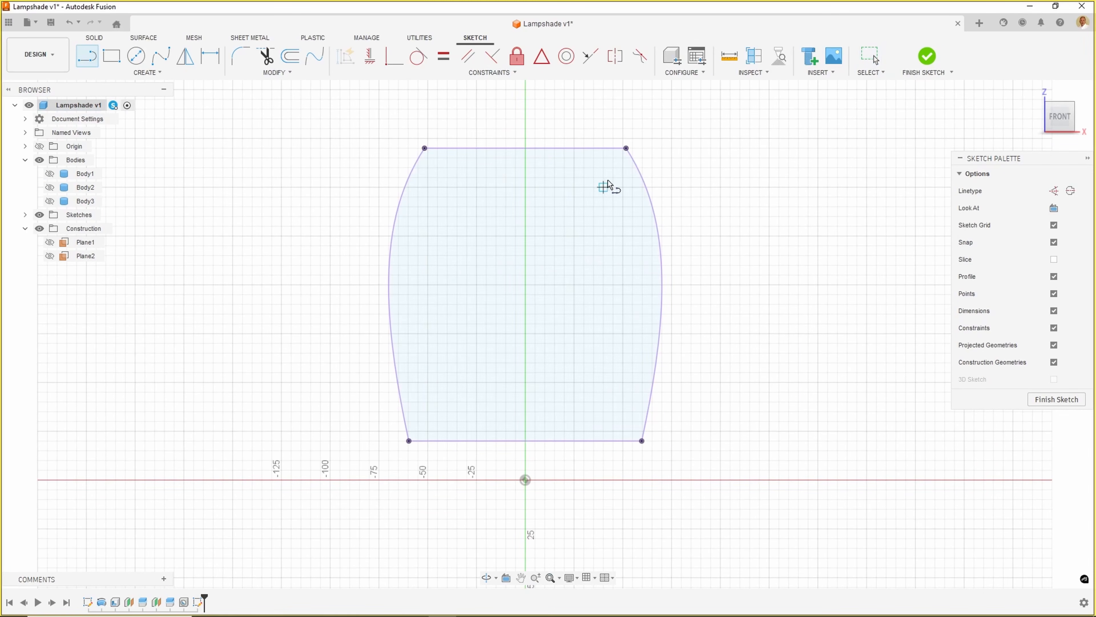
pyautogui.click(613, 148)
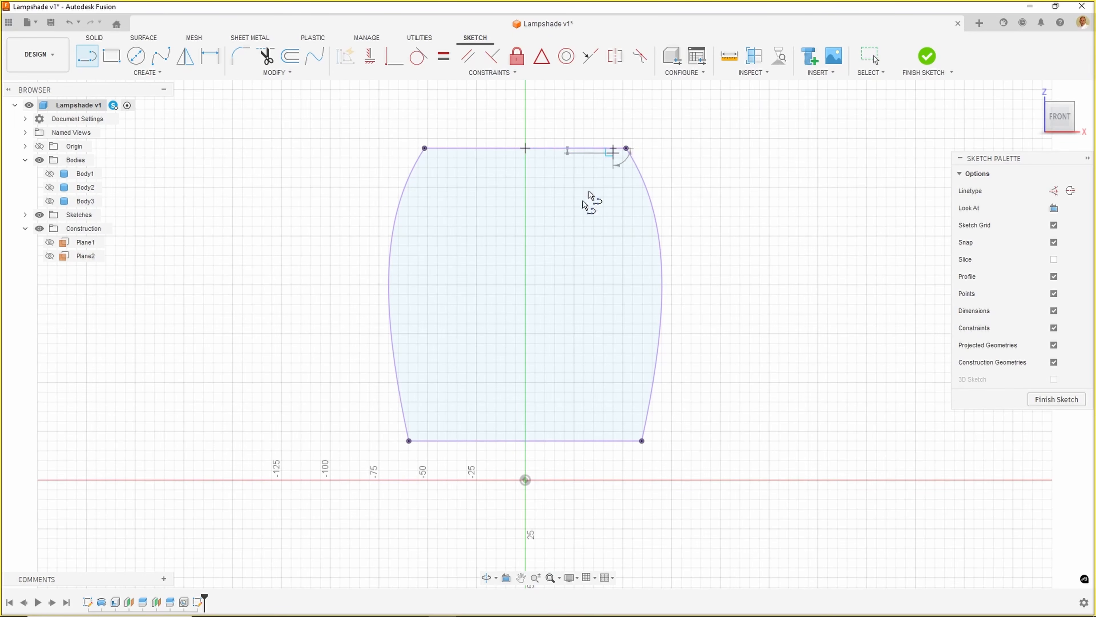
pyautogui.doubleClick(467, 440)
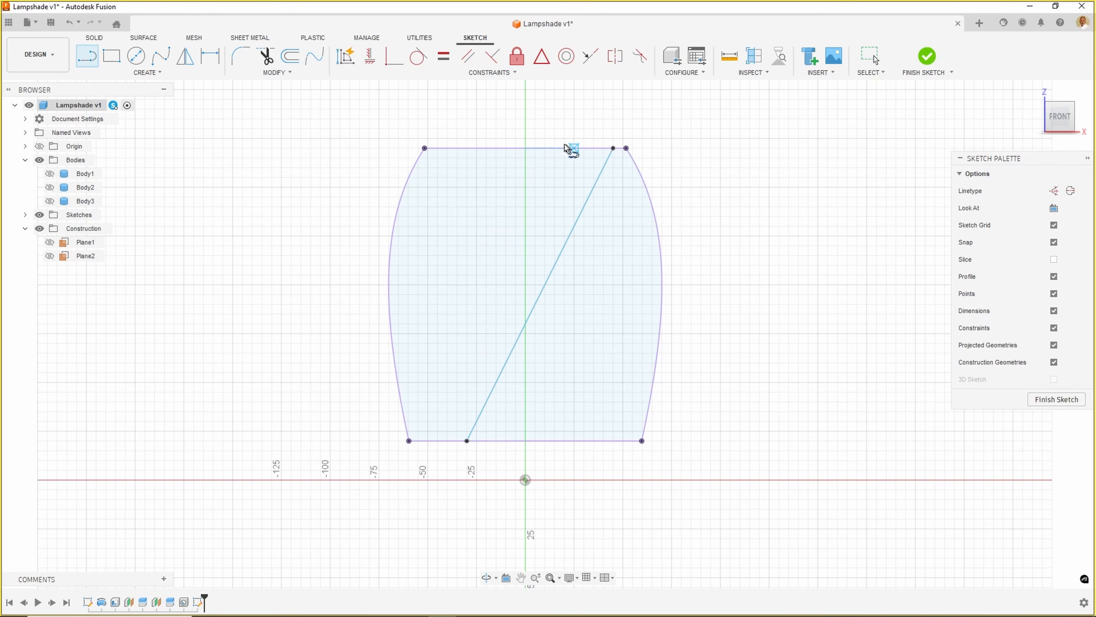
pyautogui.click(556, 149)
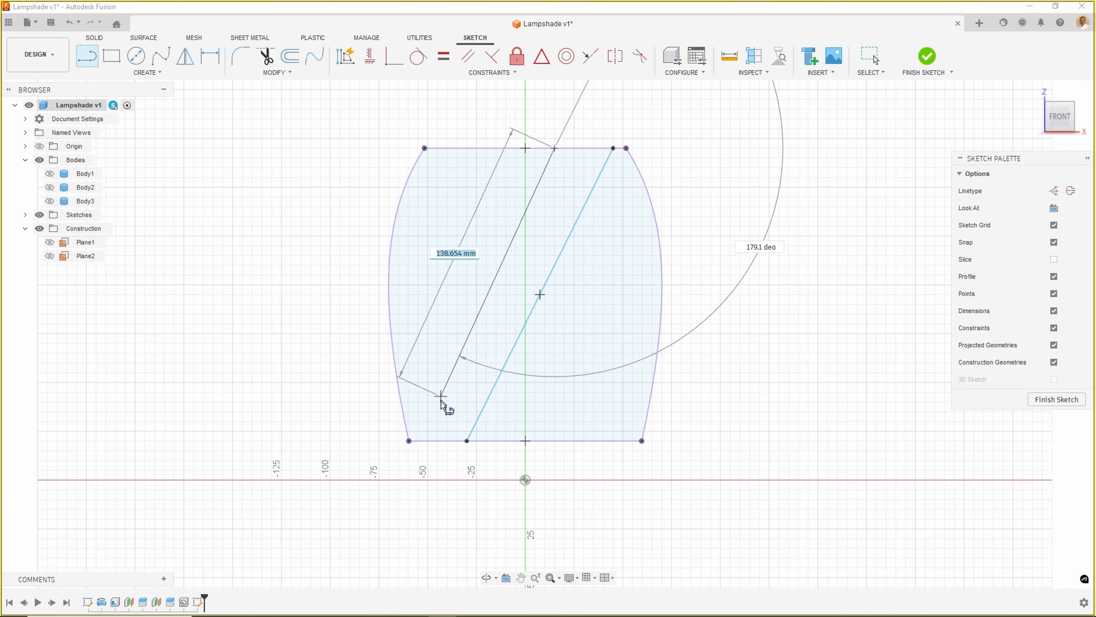
pyautogui.doubleClick(428, 441)
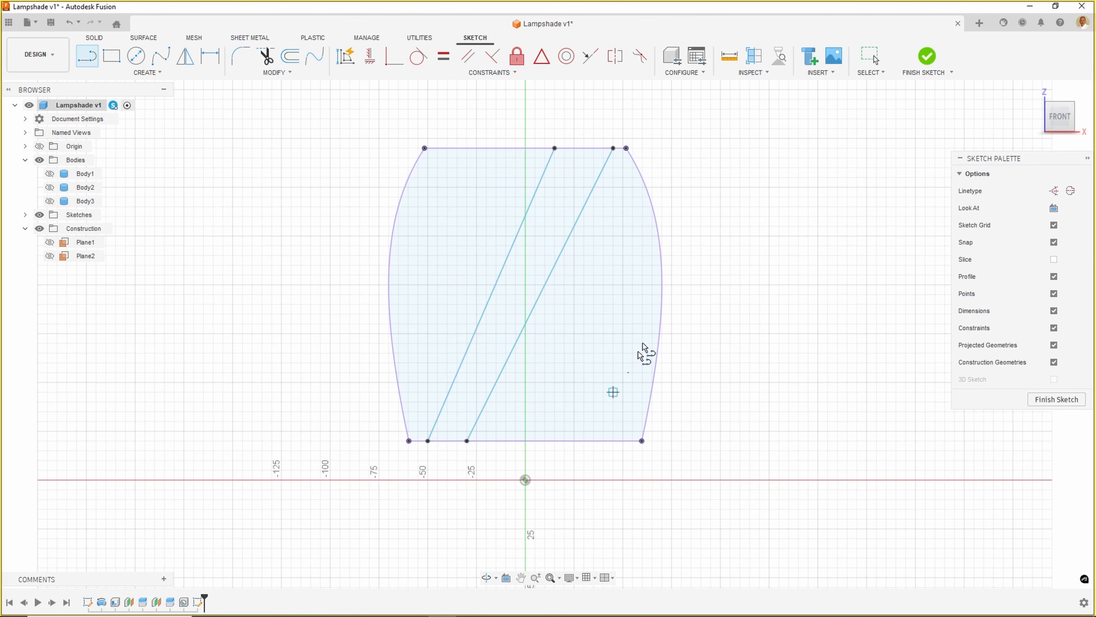
# - Make the two slanted lines parallel to each other with a Parallel constraint
pyautogui.click(469, 58)
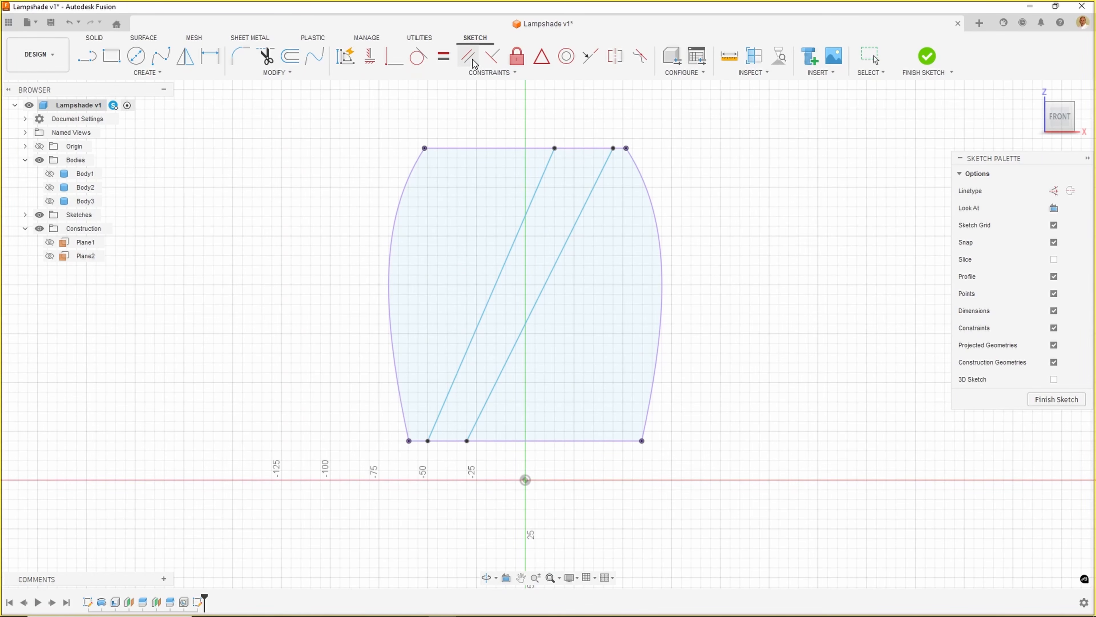
pyautogui.click(473, 62)
pyautogui.click(598, 181)
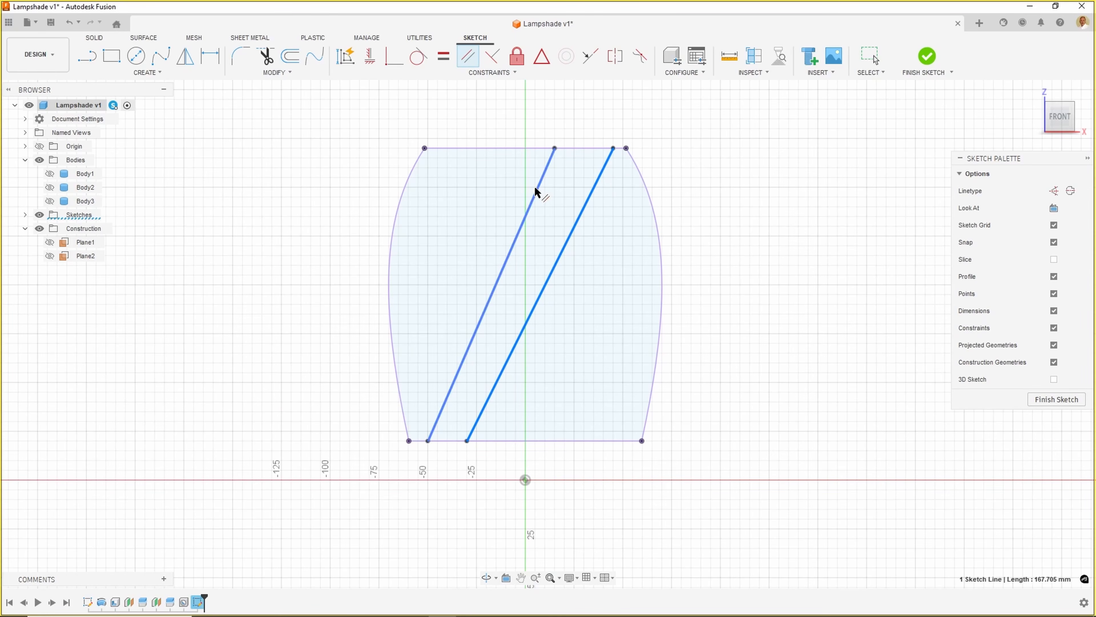
pyautogui.click(539, 191)
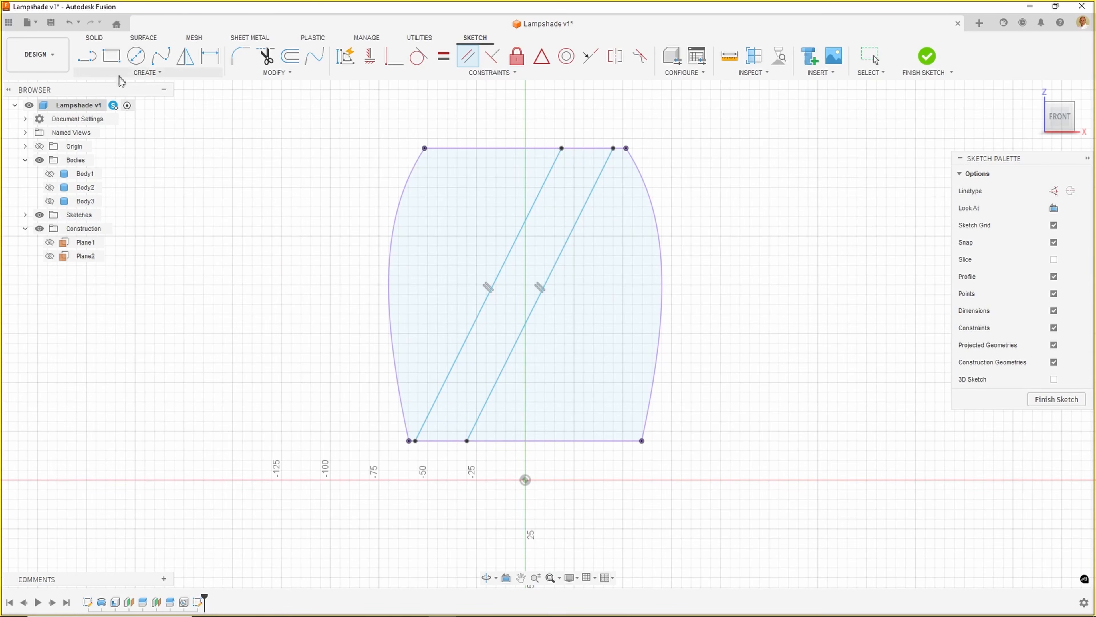
# - Dimension the distance between the two parallel slanted lines as 15 mm
pyautogui.click(138, 73)
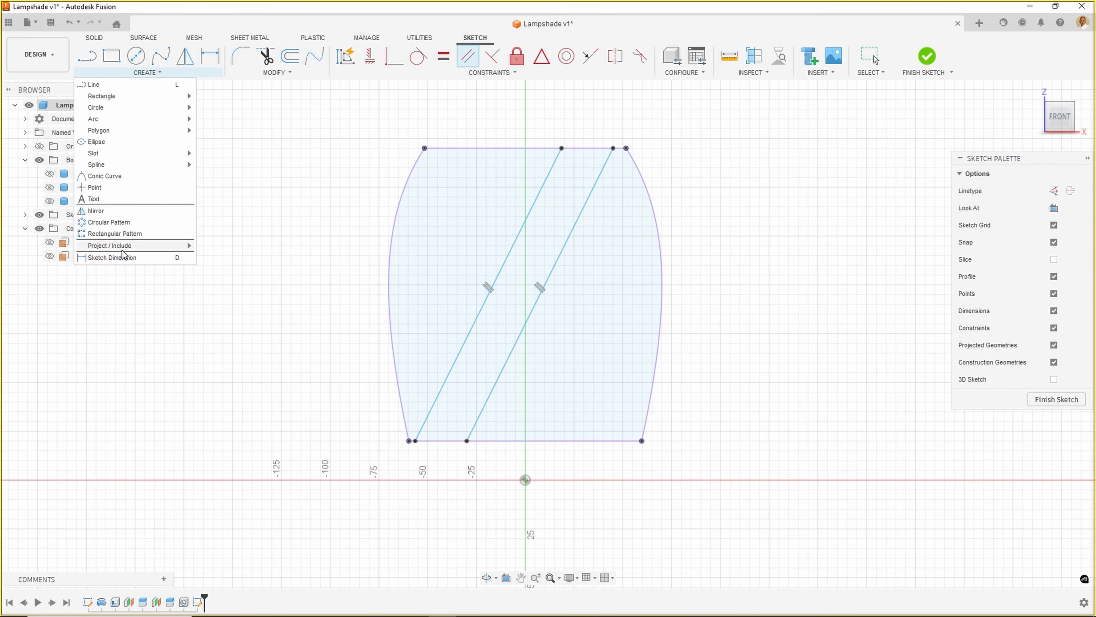
pyautogui.click(122, 258)
pyautogui.click(523, 227)
pyautogui.click(570, 238)
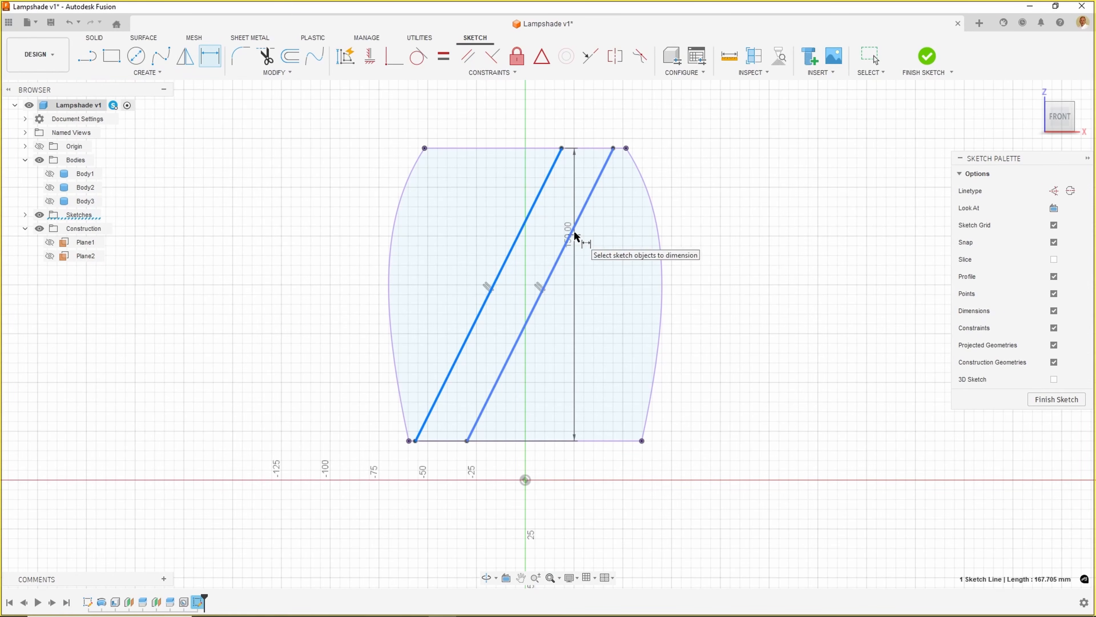
pyautogui.click(606, 132)
pyautogui.write('15')
pyautogui.press('Return')
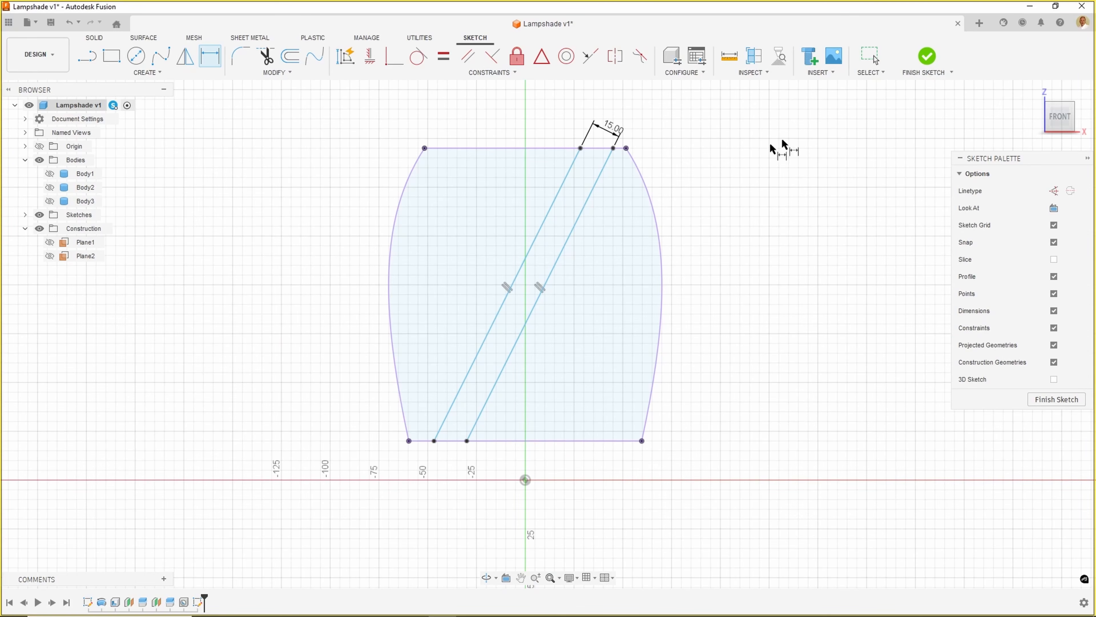
# - Finish the sketch with the middle body shown and set up a symmetric 150 mm extrusion of the slanted strip profile
pyautogui.click(49, 174)
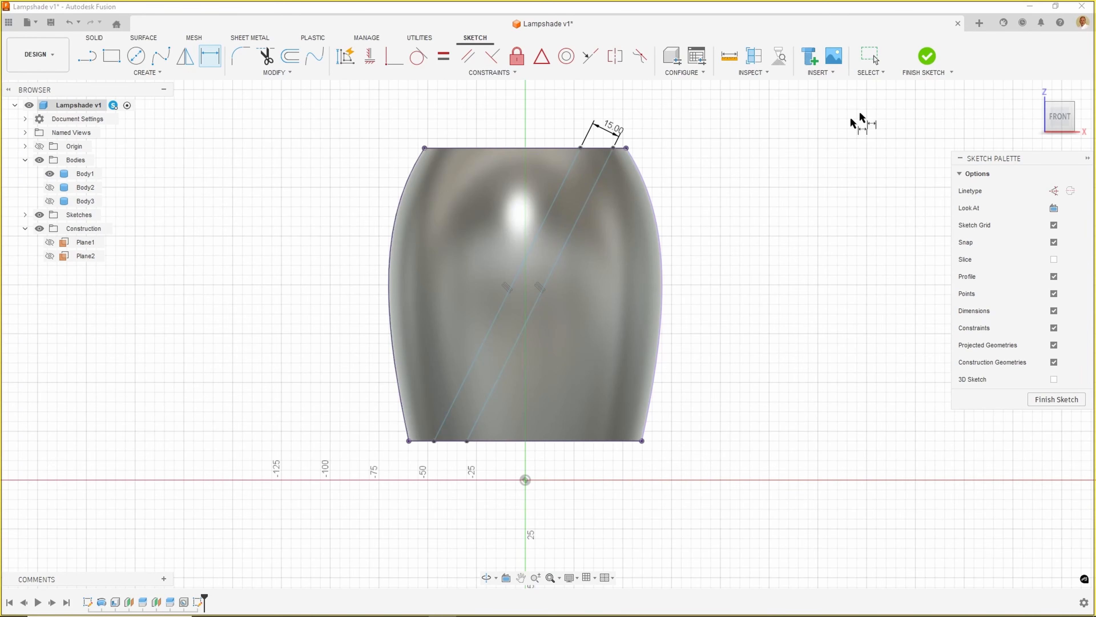
pyautogui.click(928, 60)
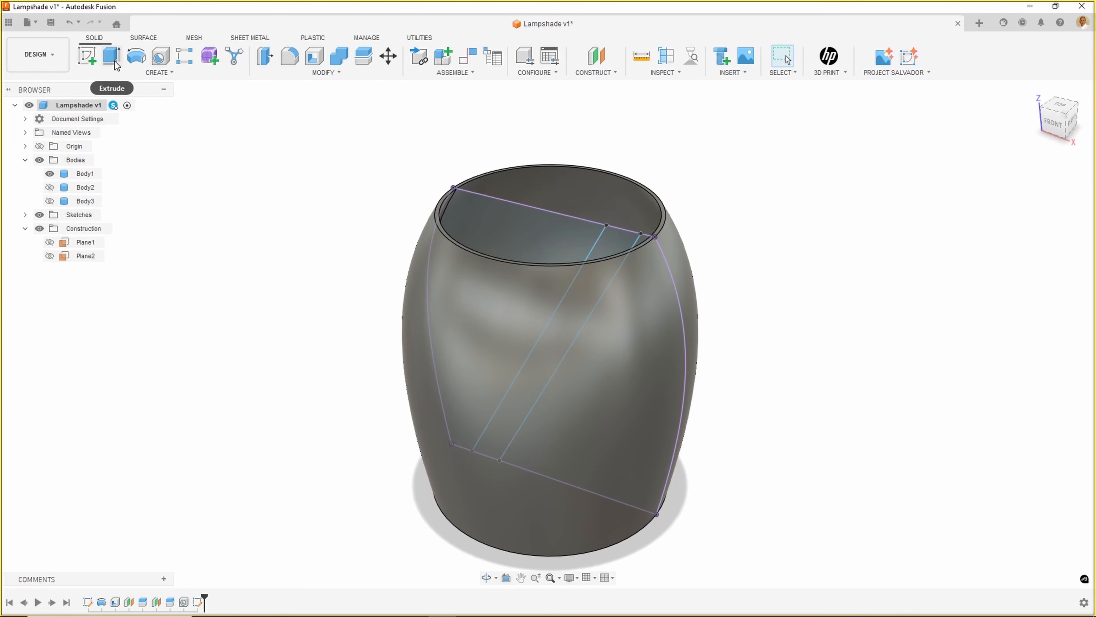
pyautogui.click(112, 56)
pyautogui.click(624, 244)
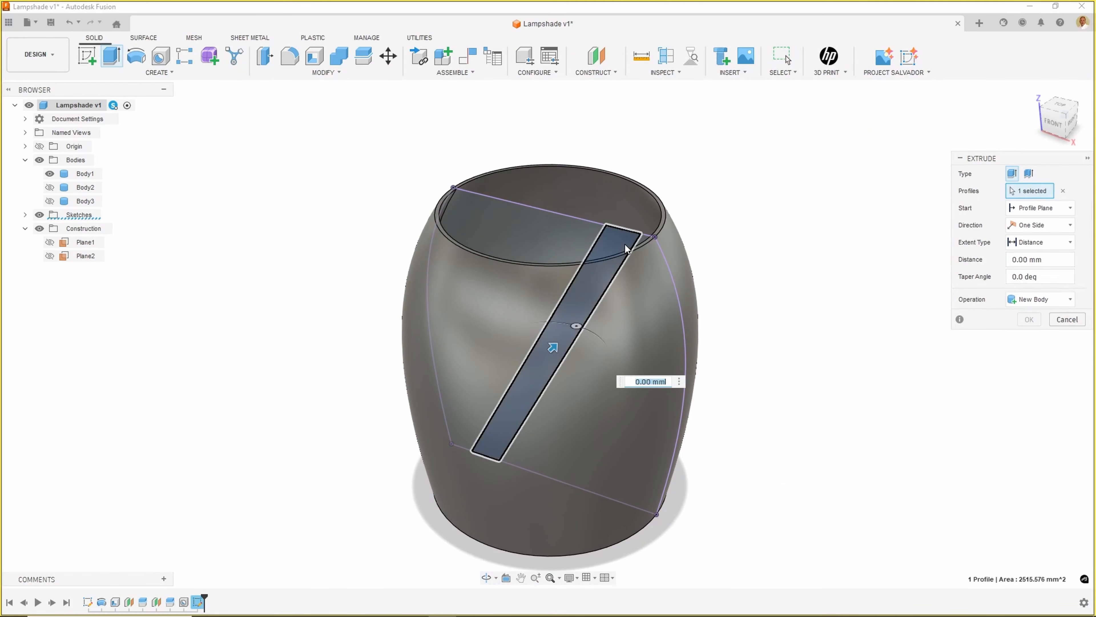
pyautogui.click(1047, 228)
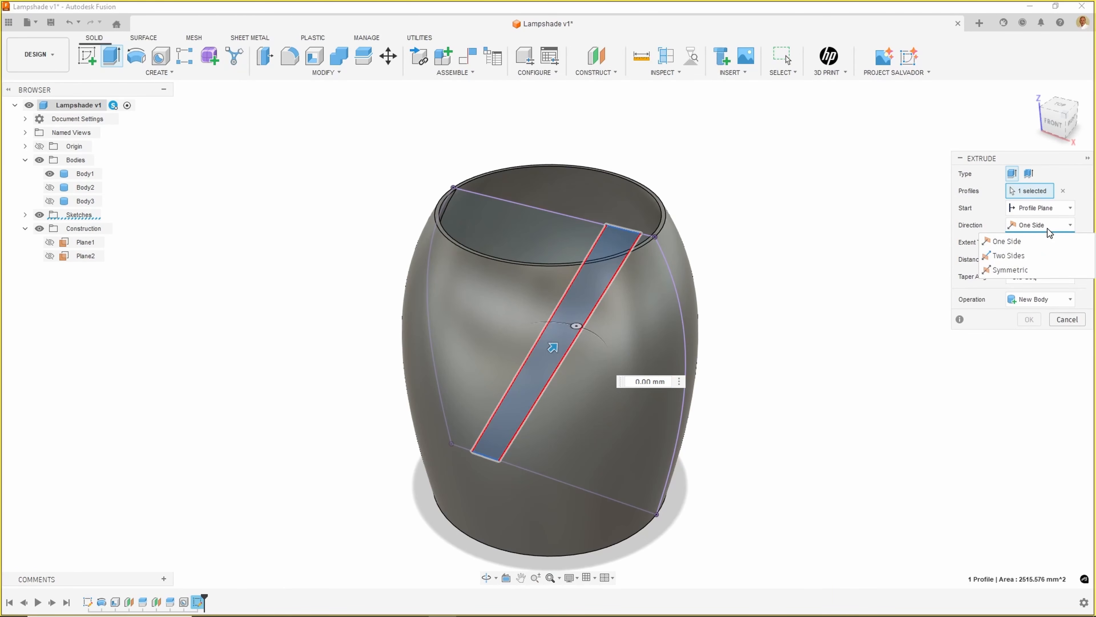
pyautogui.click(1022, 274)
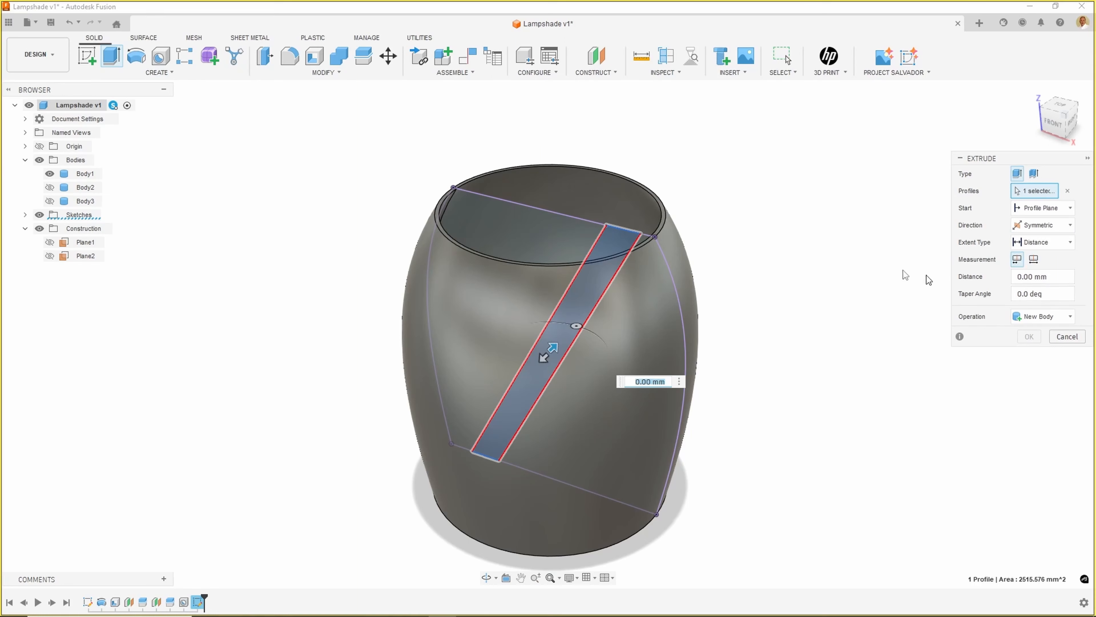
pyautogui.moveTo(554, 350); pyautogui.dragTo(695, 234)
pyautogui.moveTo(756, 247)
pyautogui.keyDown('shift'); pyautogui.mouseDown(button='middle')
pyautogui.moveTo(738, 226)
pyautogui.moveTo(783, 215)
pyautogui.moveTo(755, 228)
pyautogui.moveTo(771, 235)
pyautogui.mouseUp(button='middle'); pyautogui.keyUp('shift')
# - Set the strip extrusion's operation to Intersect and its extent to All, and create it
pyautogui.click(1035, 318)
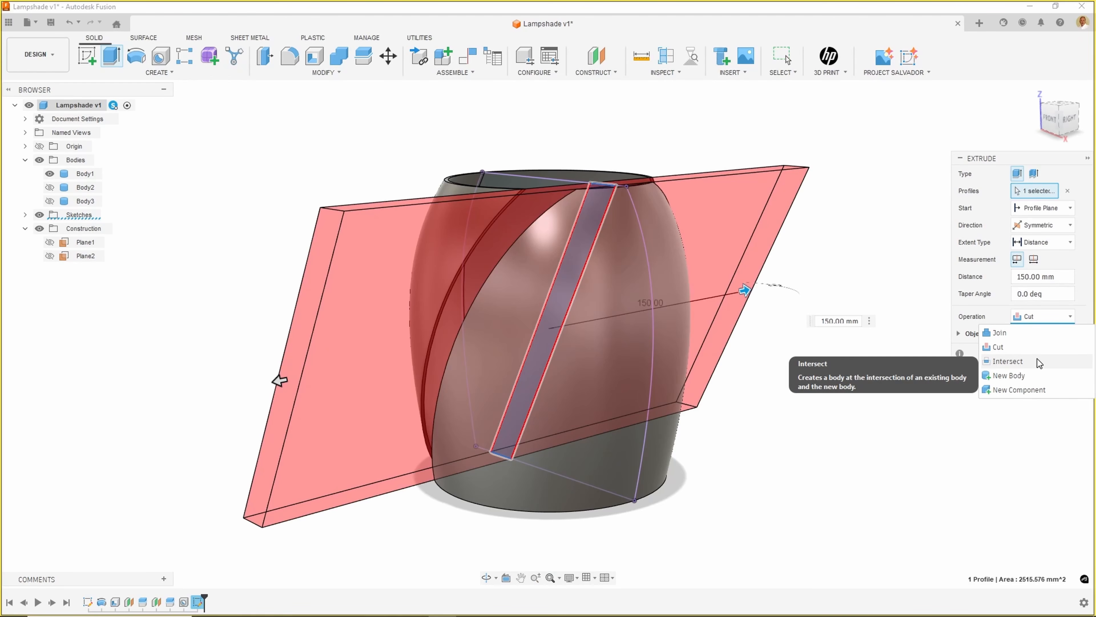
pyautogui.click(1037, 361)
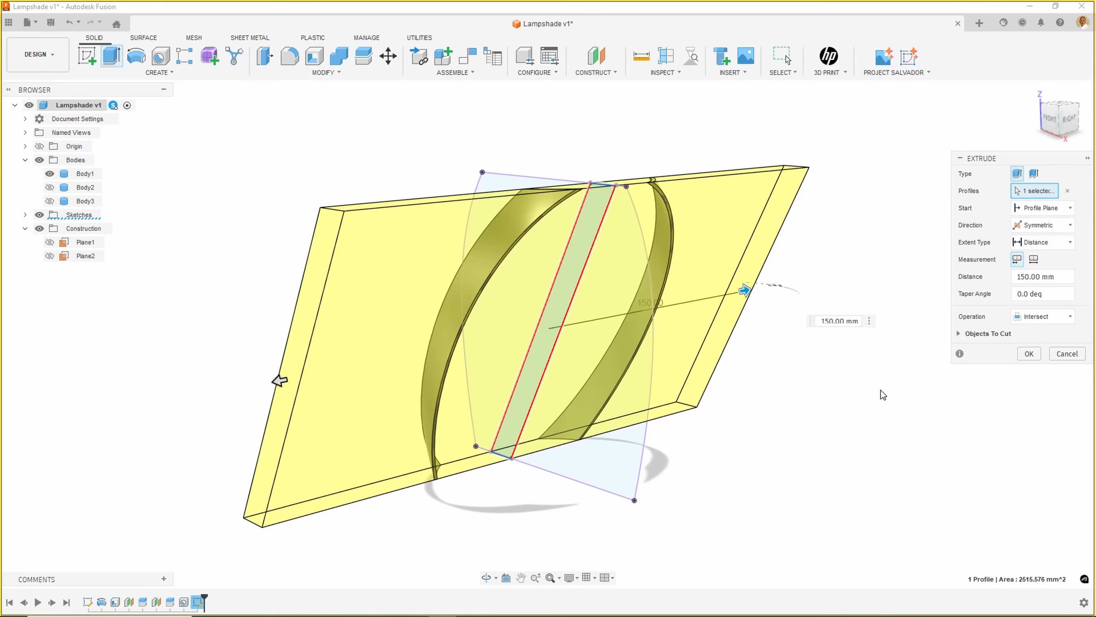
pyautogui.click(1038, 245)
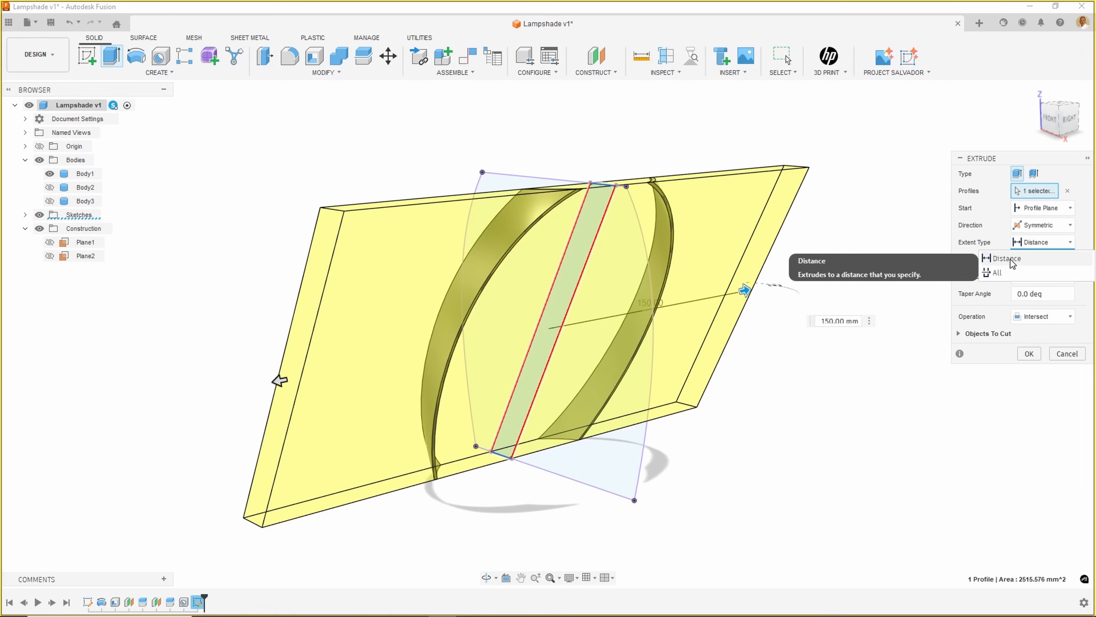
pyautogui.click(1006, 275)
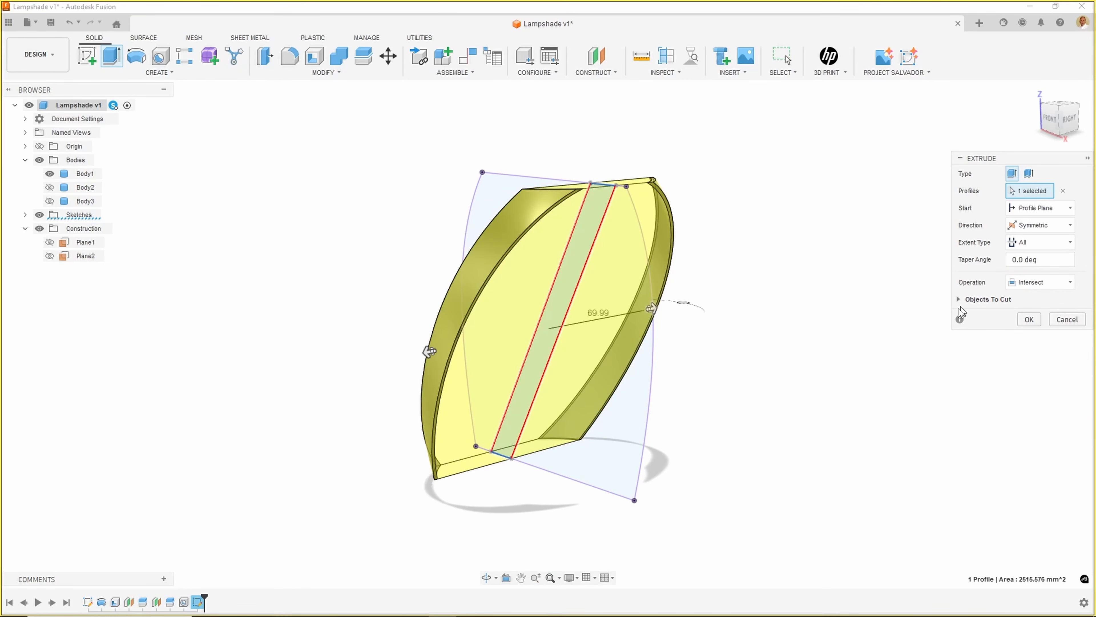
pyautogui.moveTo(862, 341)
pyautogui.keyDown('shift'); pyautogui.mouseDown(button='middle')
pyautogui.moveTo(800, 330)
pyautogui.moveTo(885, 346)
pyautogui.moveTo(798, 322)
pyautogui.moveTo(862, 346)
pyautogui.moveTo(851, 341)
pyautogui.moveTo(873, 334)
pyautogui.mouseUp(button='middle'); pyautogui.keyUp('shift')
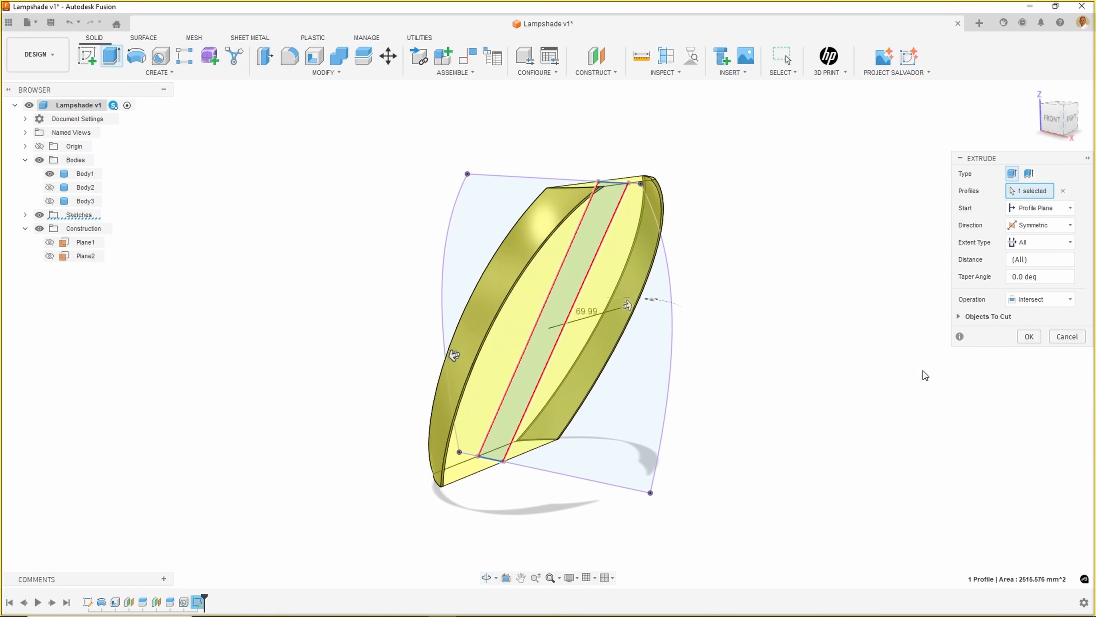
pyautogui.click(1029, 336)
# - Show the upper and lower end bodies again together with the curved strips
pyautogui.click(49, 187)
pyautogui.click(51, 202)
pyautogui.moveTo(280, 278)
pyautogui.keyDown('shift'); pyautogui.mouseDown(button='middle')
pyautogui.moveTo(325, 279)
pyautogui.moveTo(293, 273)
pyautogui.mouseUp(button='middle'); pyautogui.keyUp('shift')
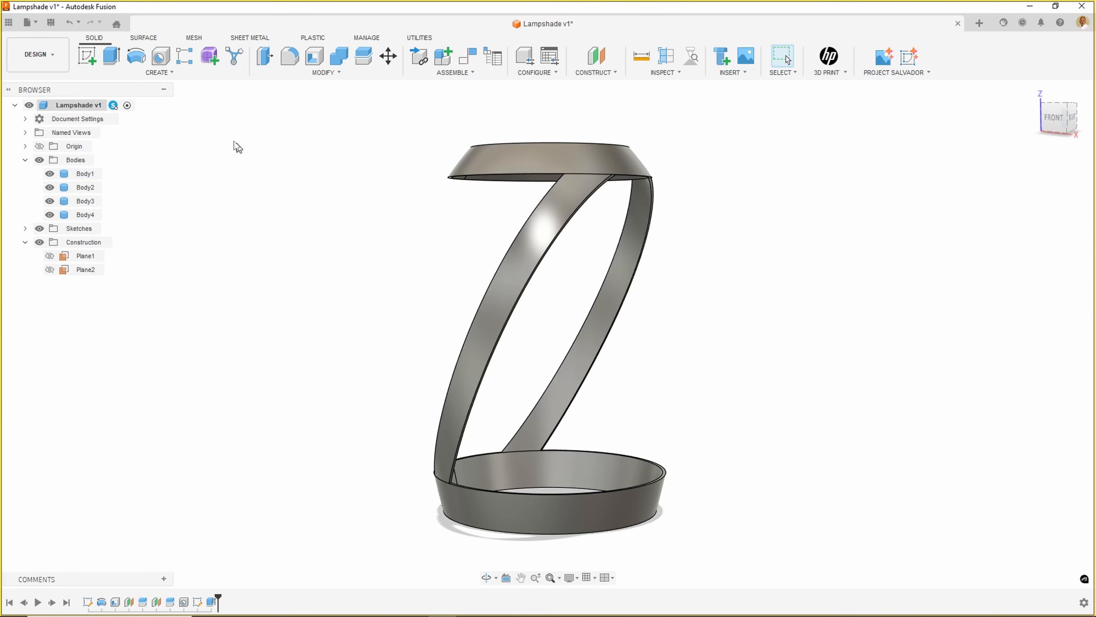
# - Create a full circular pattern of both curved strips around the vertical Z axis with a quantity of 10
pyautogui.click(162, 75)
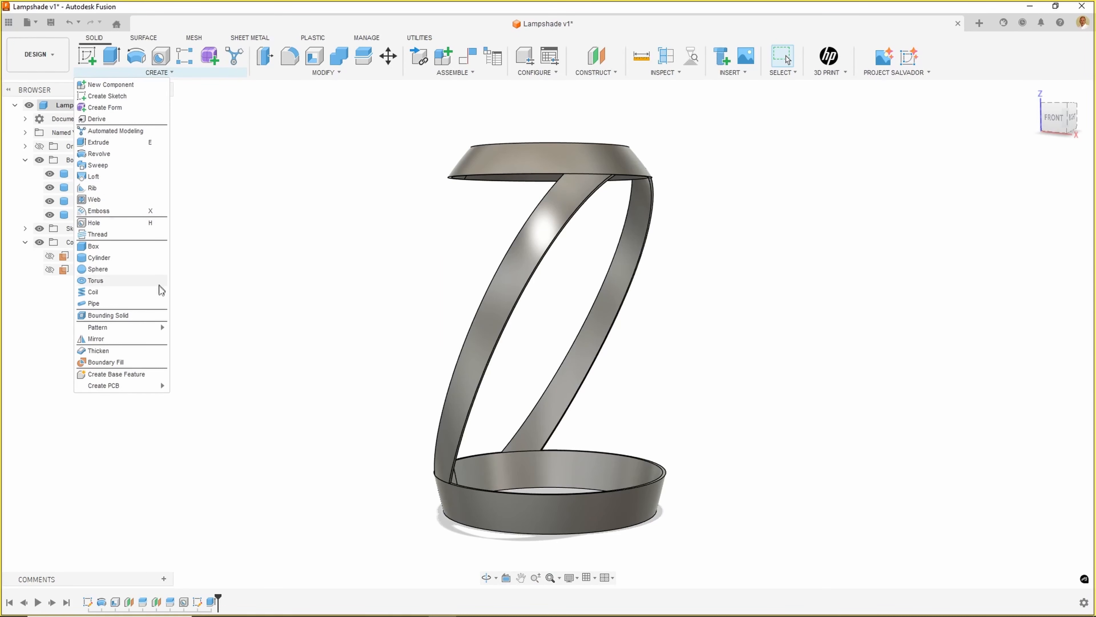
pyautogui.moveTo(151, 329)
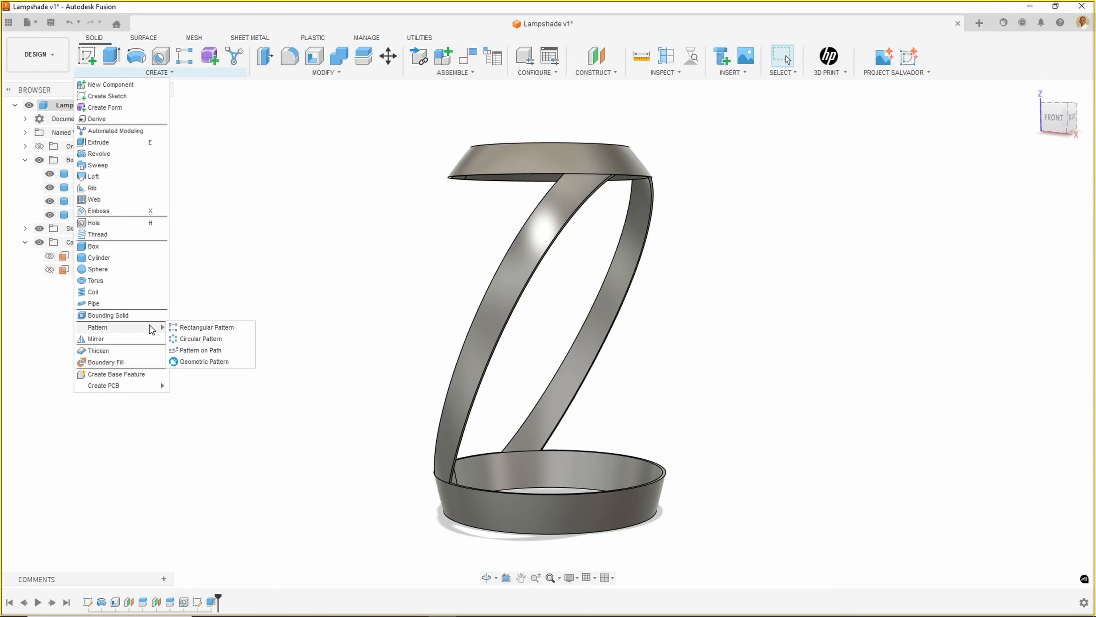
pyautogui.click(192, 340)
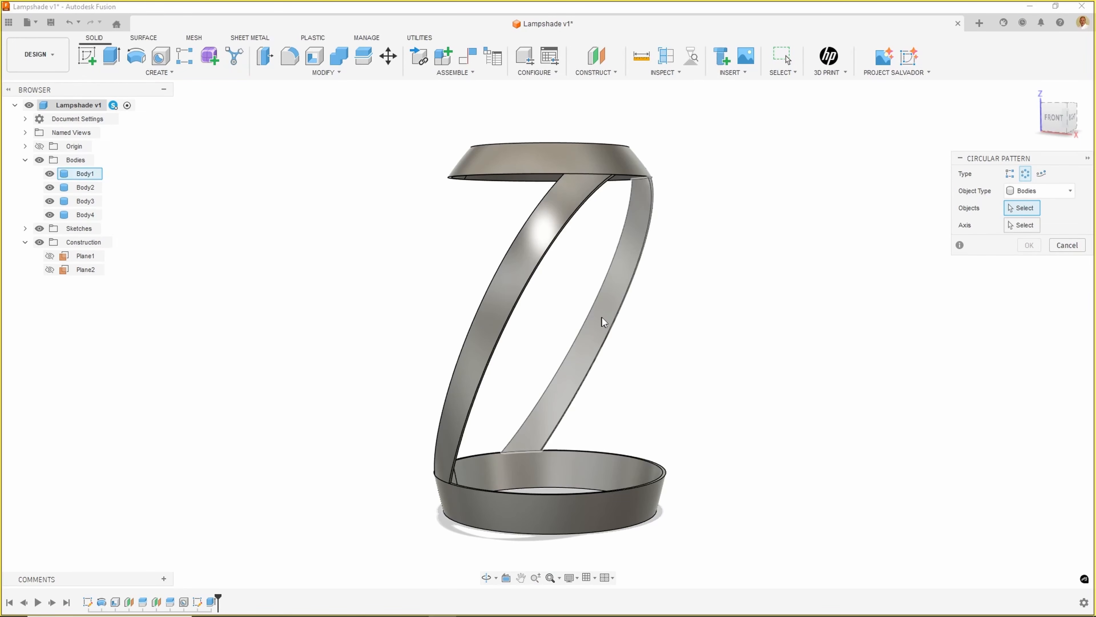
pyautogui.click(612, 320)
pyautogui.click(482, 322)
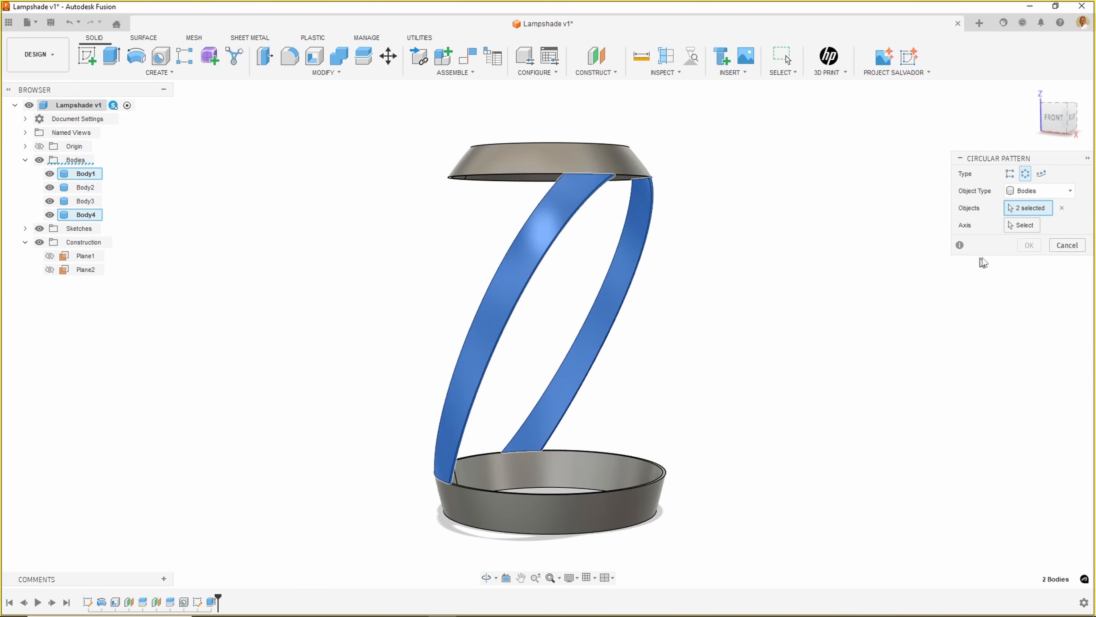
pyautogui.click(1020, 225)
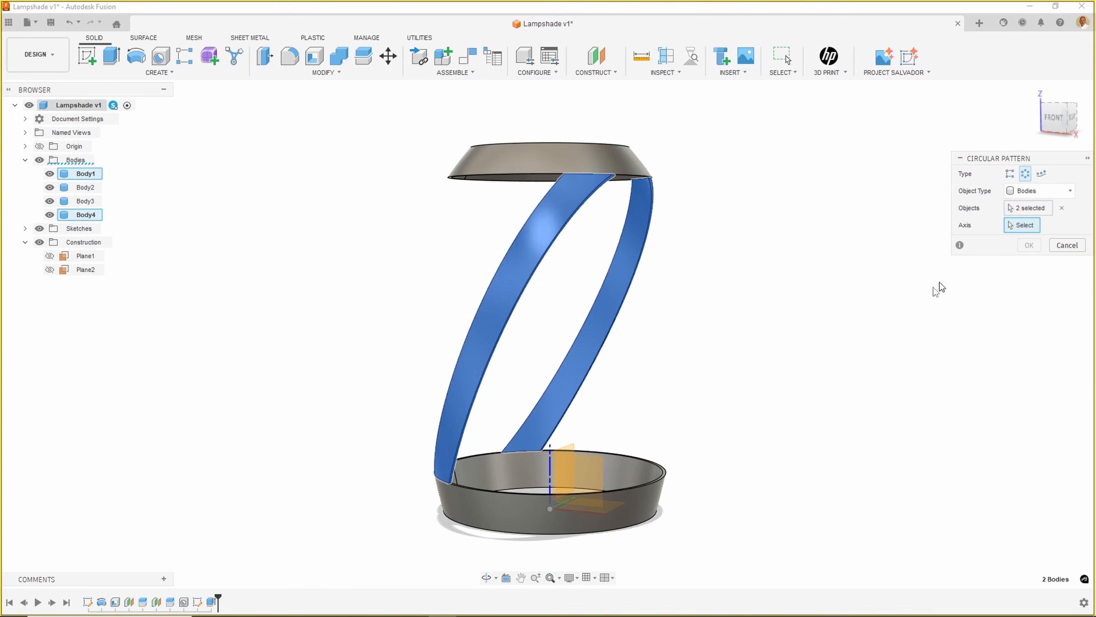
pyautogui.click(550, 461)
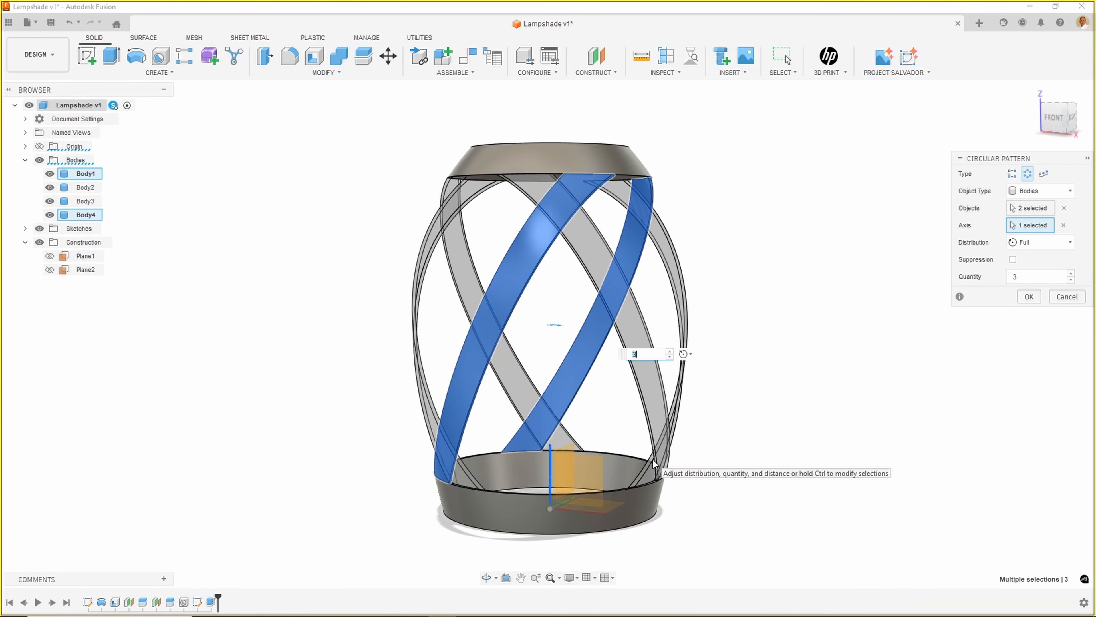
pyautogui.write('10')
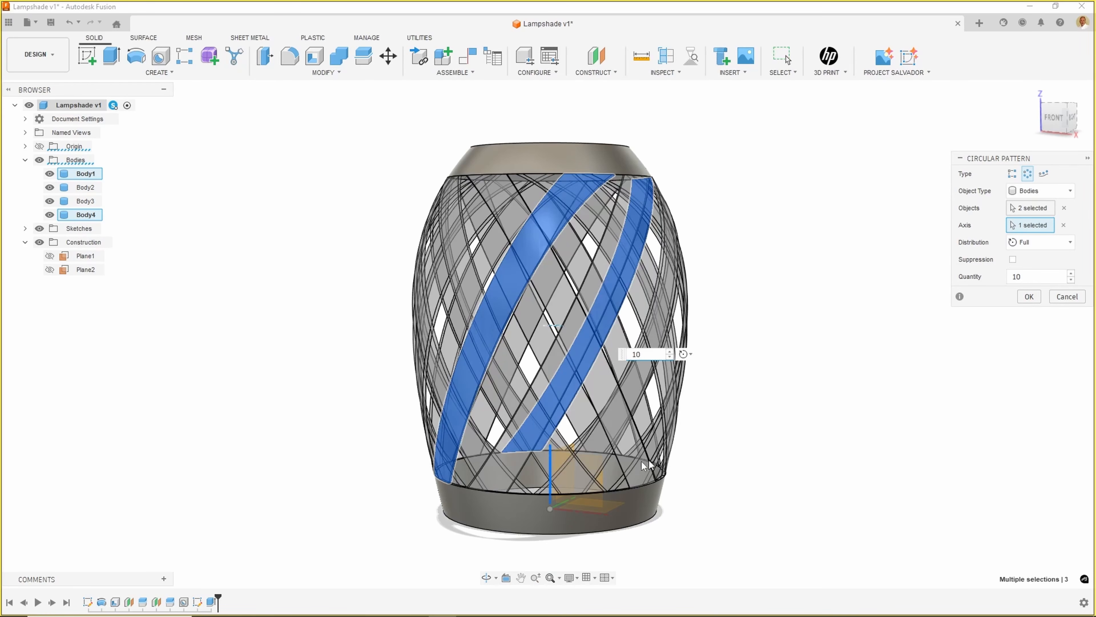
pyautogui.keyDown('shift'); pyautogui.moveTo(757, 400); pyautogui.dragTo(822, 356, button='middle'); pyautogui.keyUp('shift')
pyautogui.click(1030, 297)
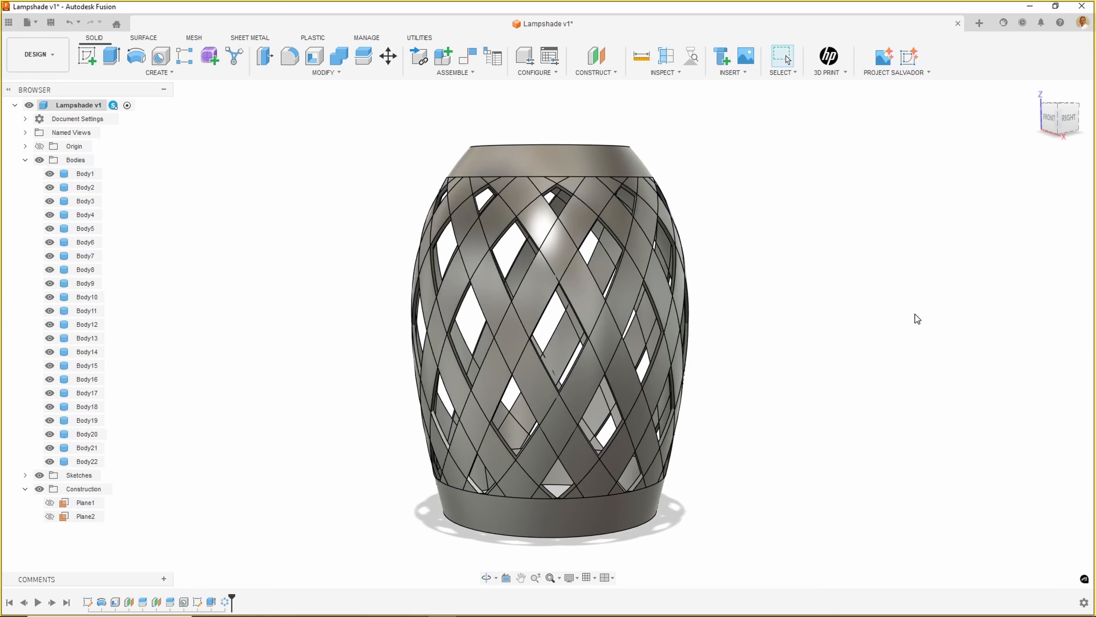
# - Edit the base profile sketch, pulling the side curve's lower tangent handle inward and upper handle outward, and finish the sketch
pyautogui.keyDown('shift'); pyautogui.moveTo(842, 321); pyautogui.dragTo(788, 323, button='middle'); pyautogui.keyUp('shift')
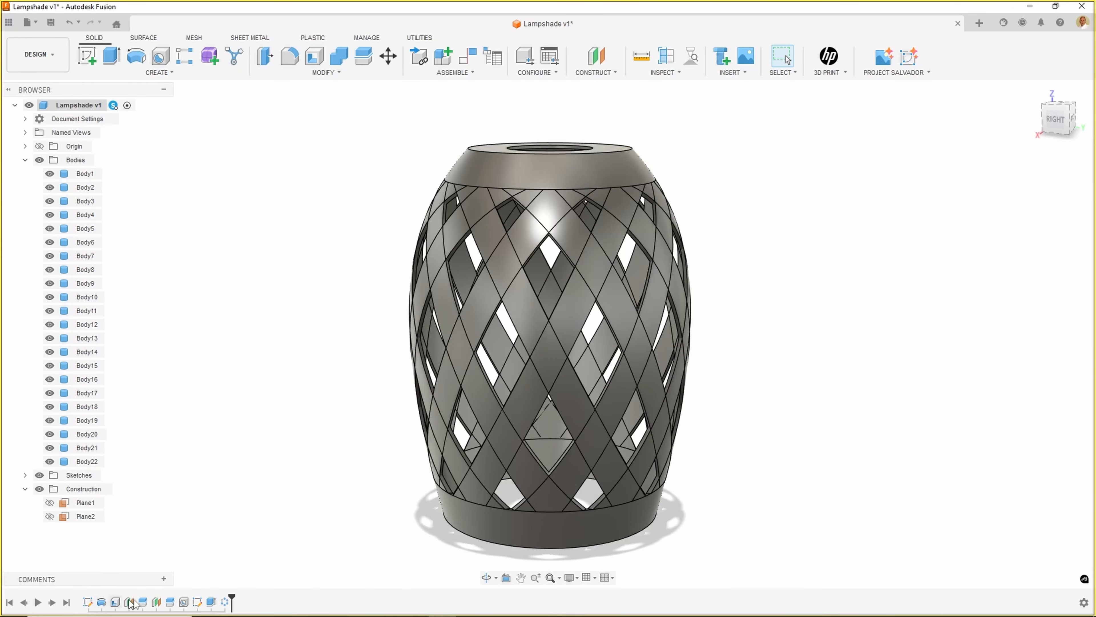
pyautogui.keyDown('shift'); pyautogui.moveTo(387, 546); pyautogui.dragTo(299, 541, button='middle'); pyautogui.keyUp('shift')
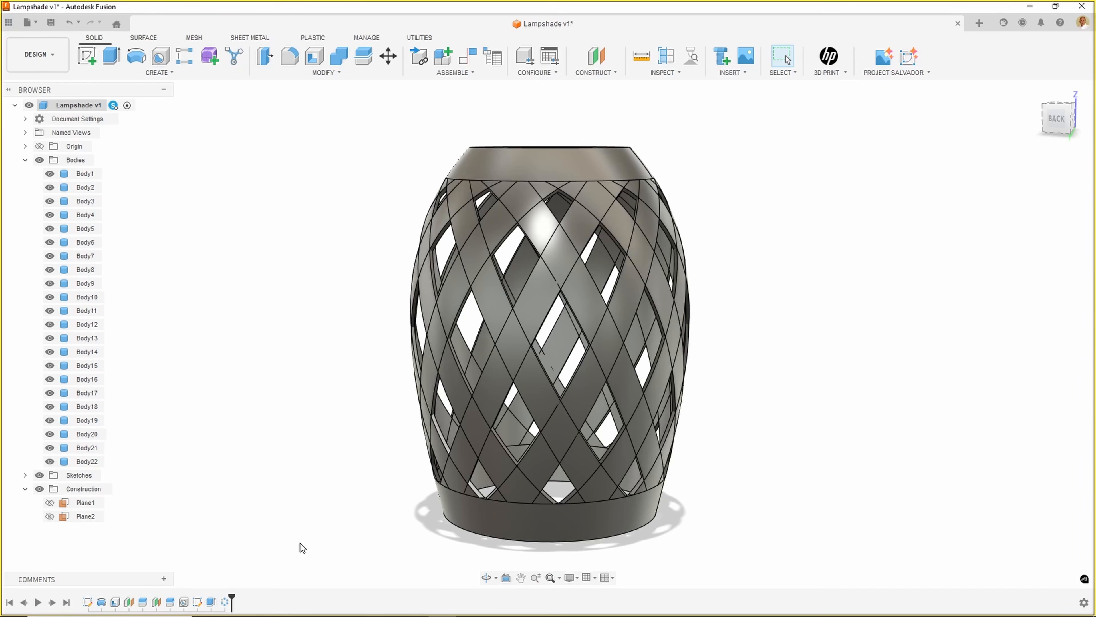
pyautogui.rightClick(88, 604)
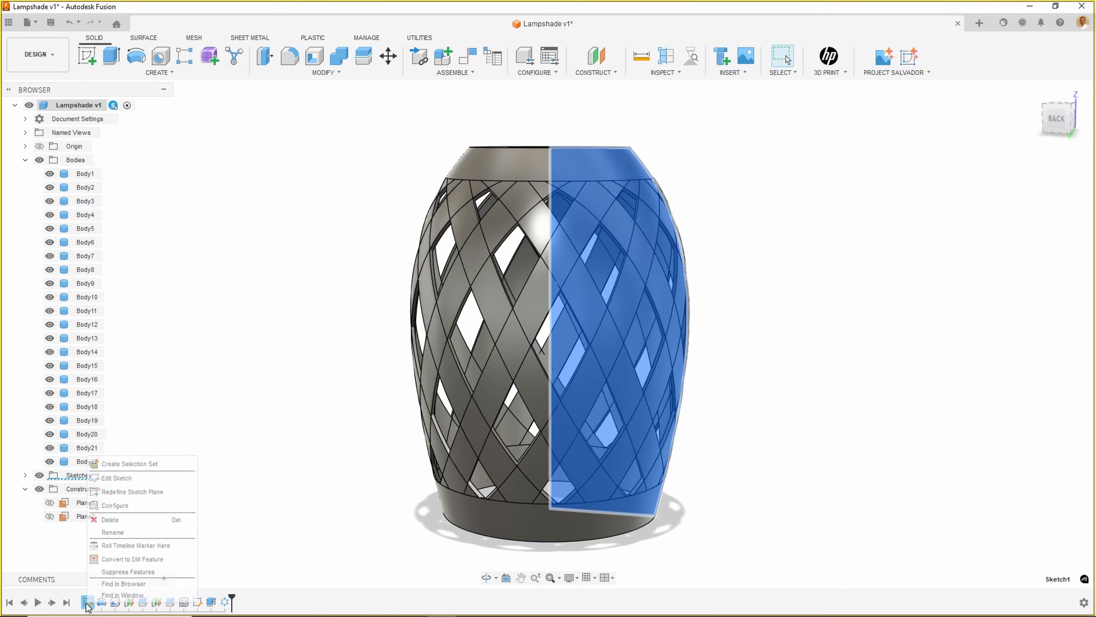
pyautogui.click(147, 477)
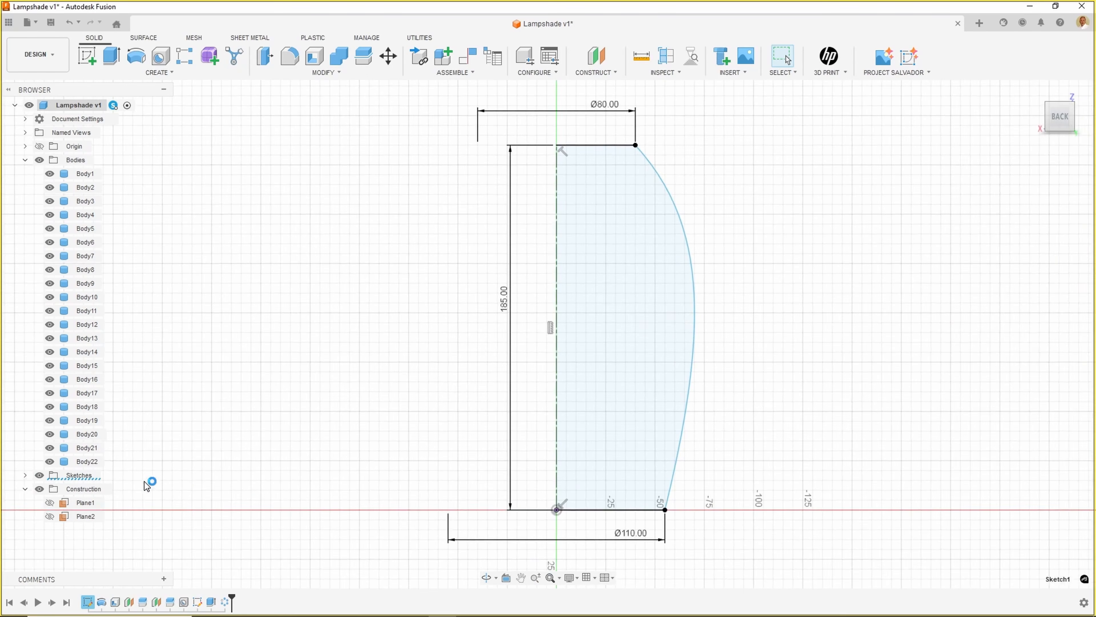
pyautogui.click(688, 384)
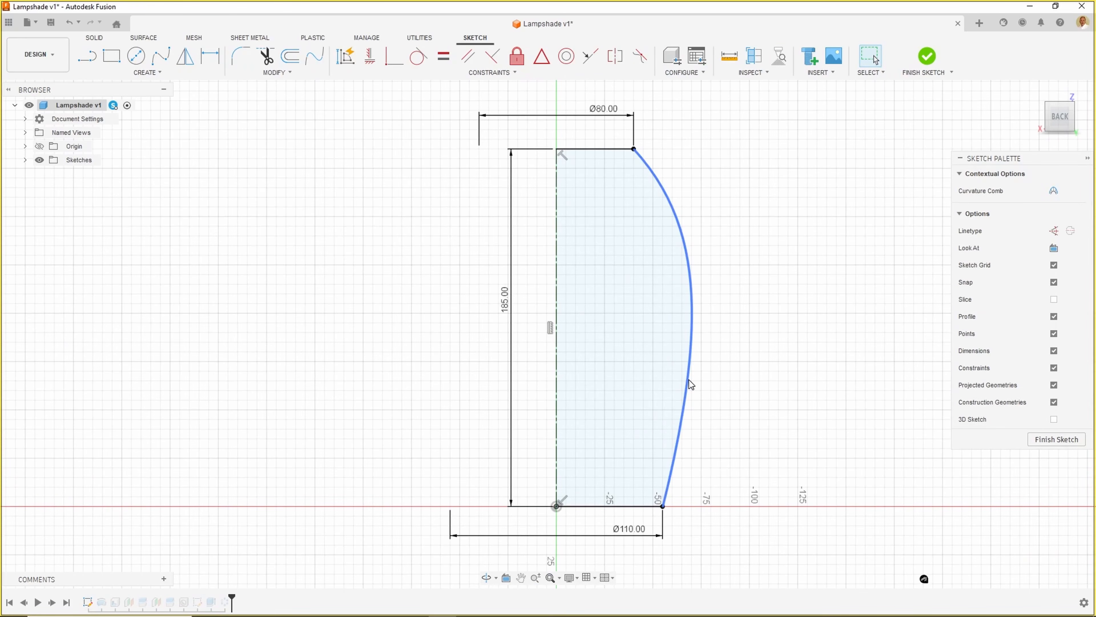
pyautogui.moveTo(679, 467); pyautogui.dragTo(651, 449)
pyautogui.moveTo(660, 177); pyautogui.dragTo(687, 177)
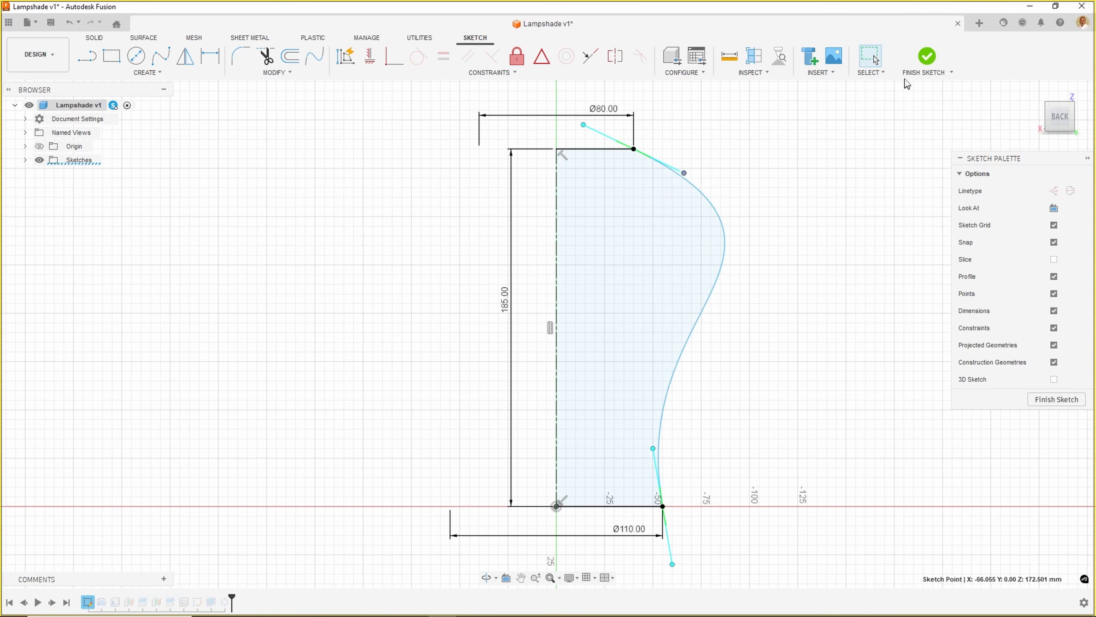
pyautogui.click(927, 57)
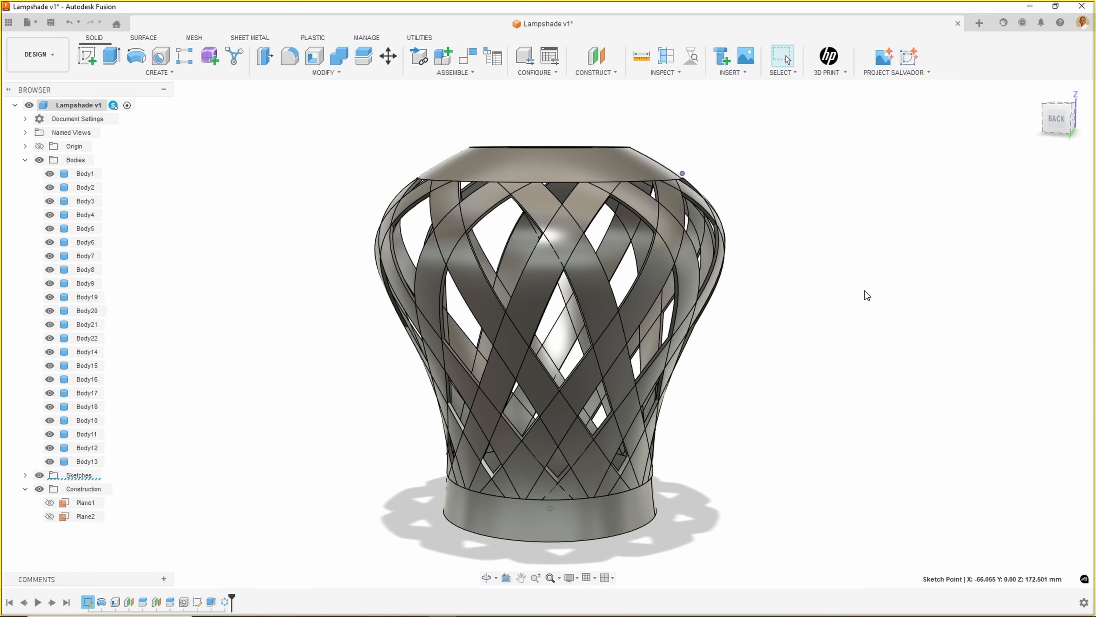
# - Set the quantity of the strips' circular pattern to 12
pyautogui.rightClick(225, 604)
pyautogui.click(260, 497)
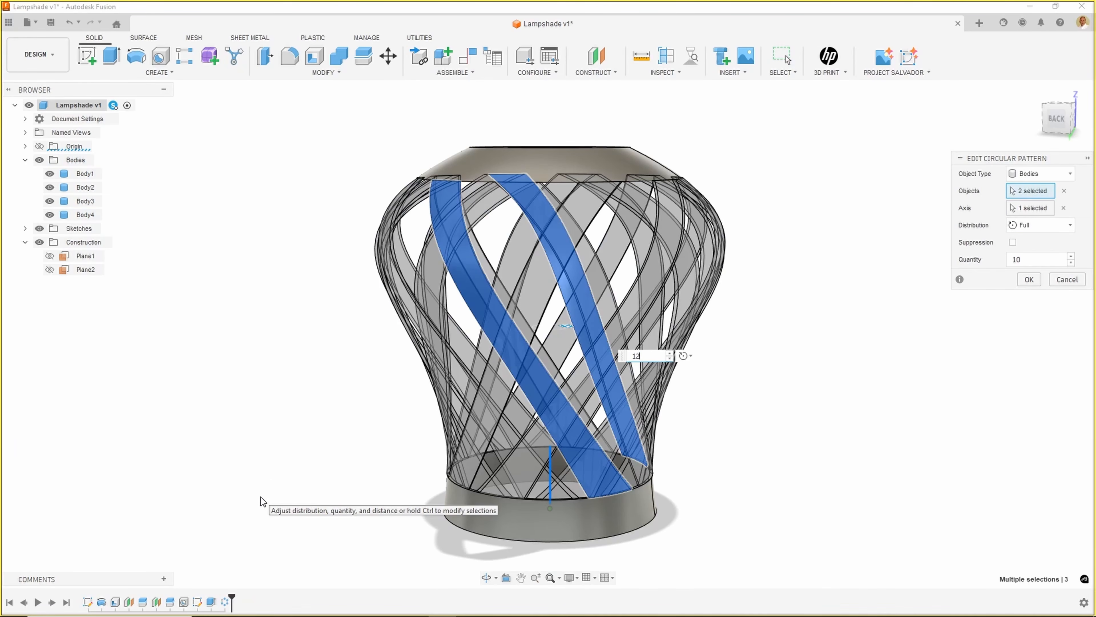
pyautogui.click(1028, 279)
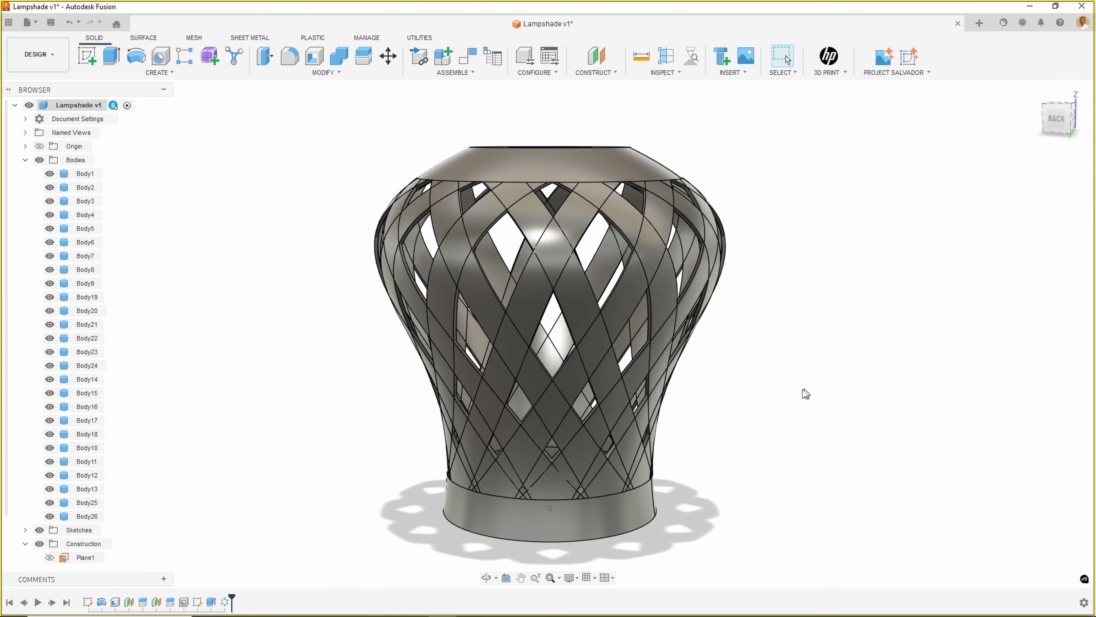
# - Inspect the slanted strip sketch with the middle body hidden, show the body again, and finish the sketch
pyautogui.rightClick(198, 601)
pyautogui.click(233, 473)
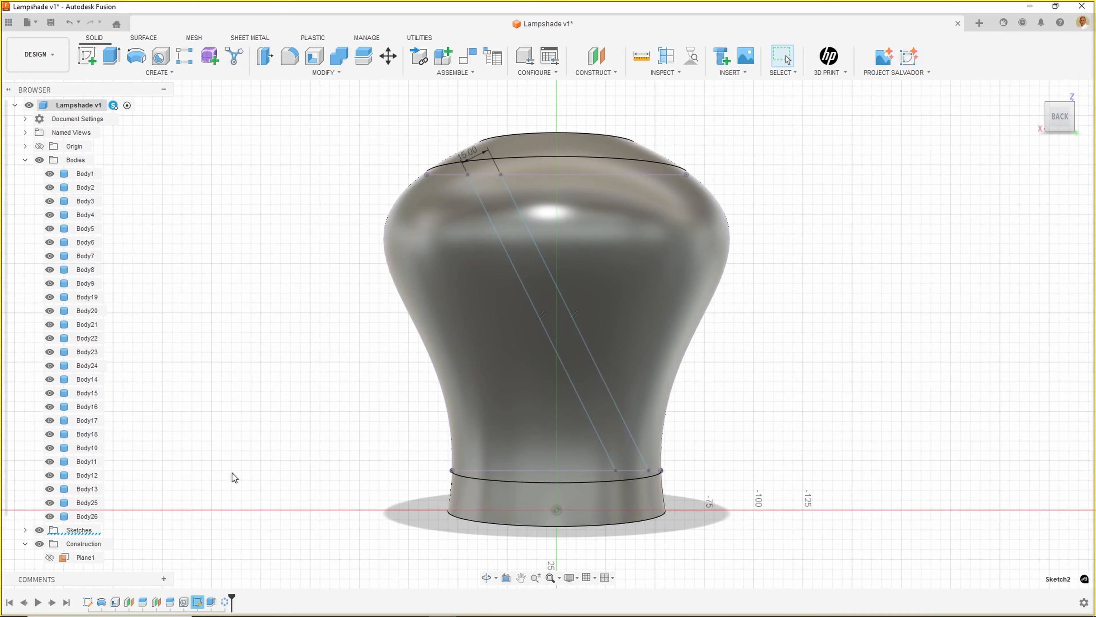
pyautogui.click(50, 174)
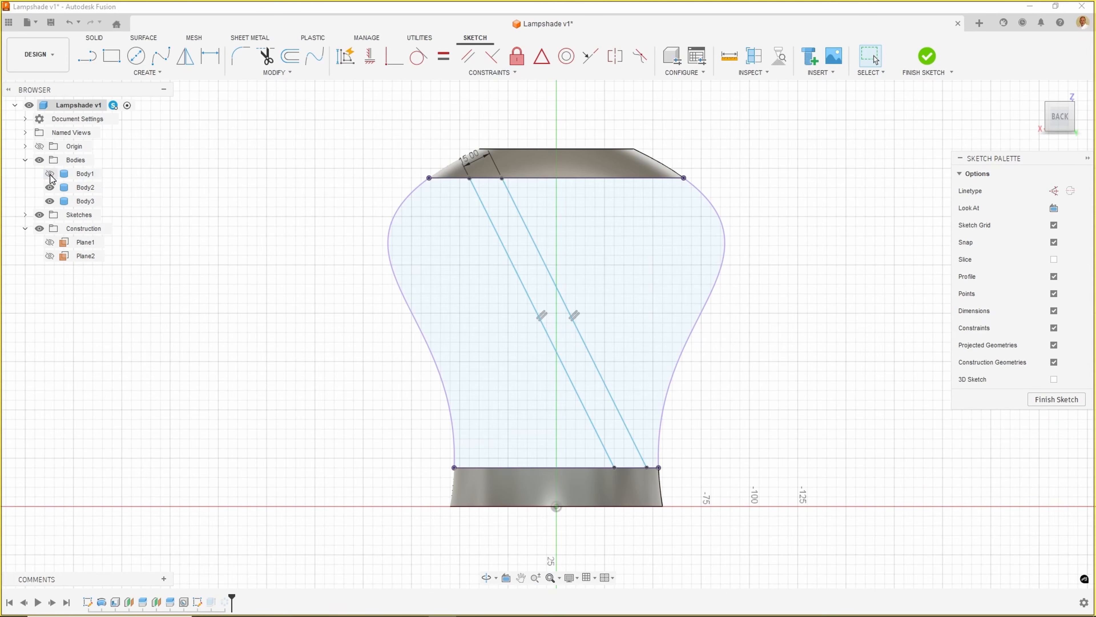
pyautogui.click(49, 174)
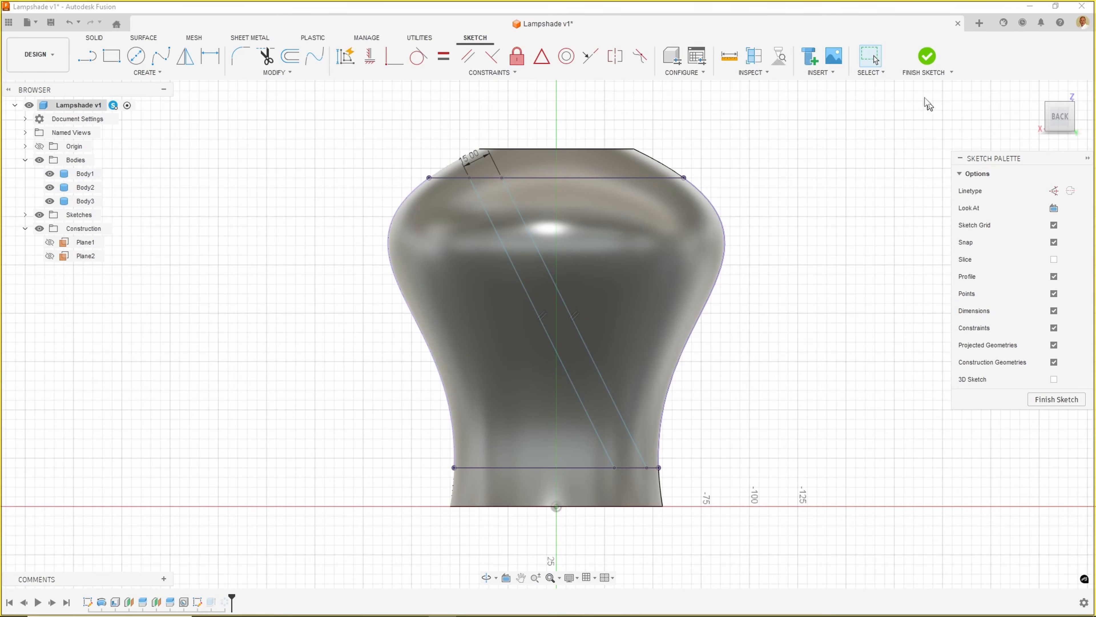
pyautogui.click(924, 60)
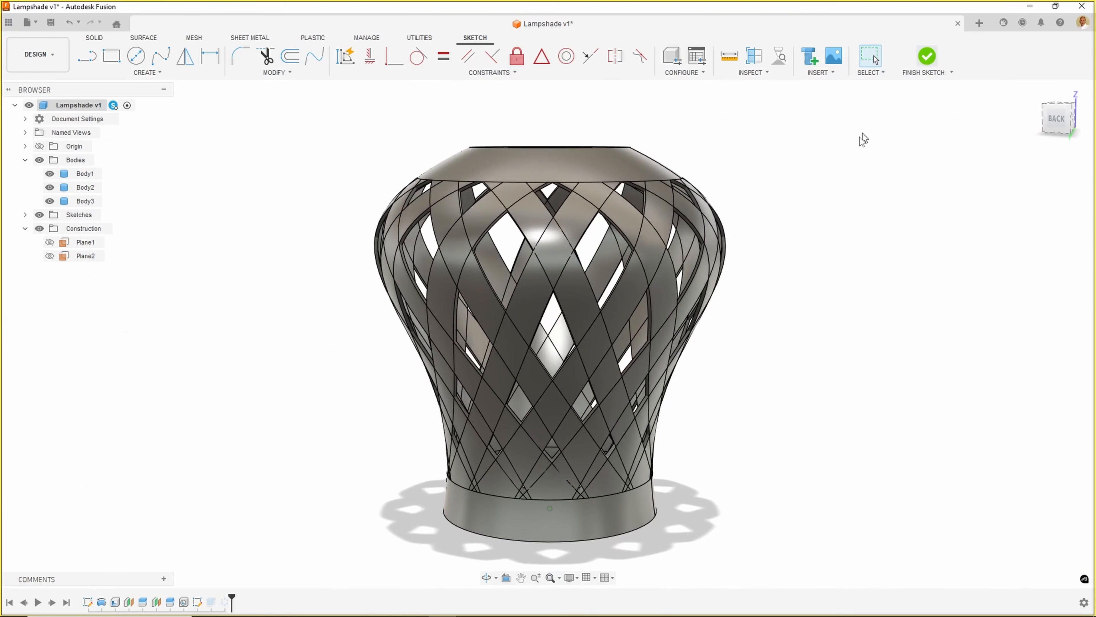
# - Set the offset distance of the construction plane below the lampshade's top face to -10 mm
pyautogui.rightClick(129, 602)
pyautogui.click(174, 489)
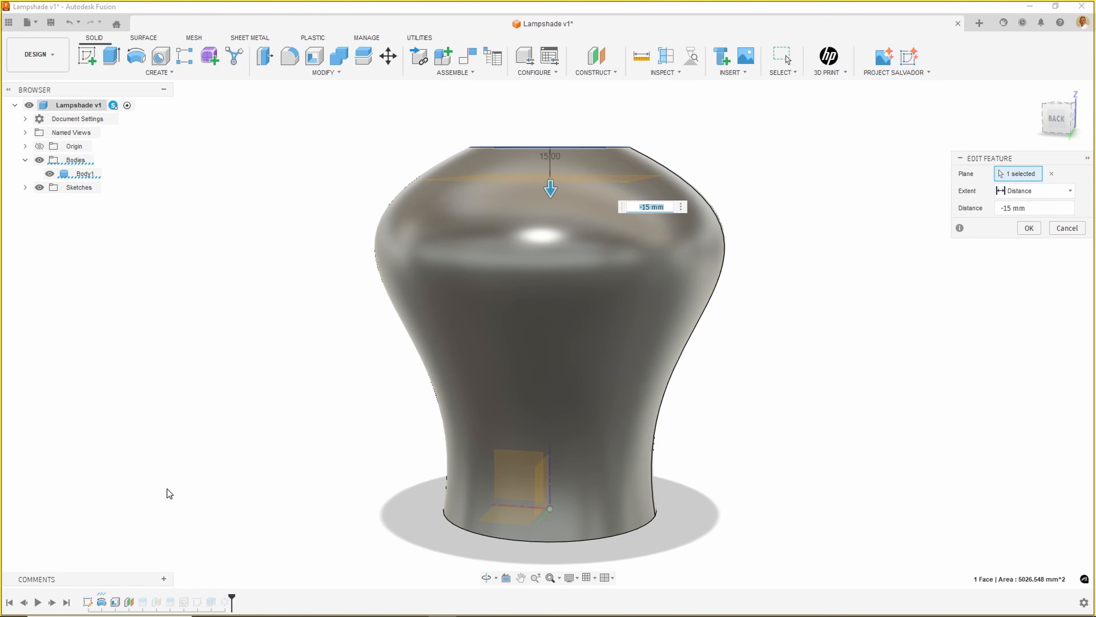
pyautogui.write('-10')
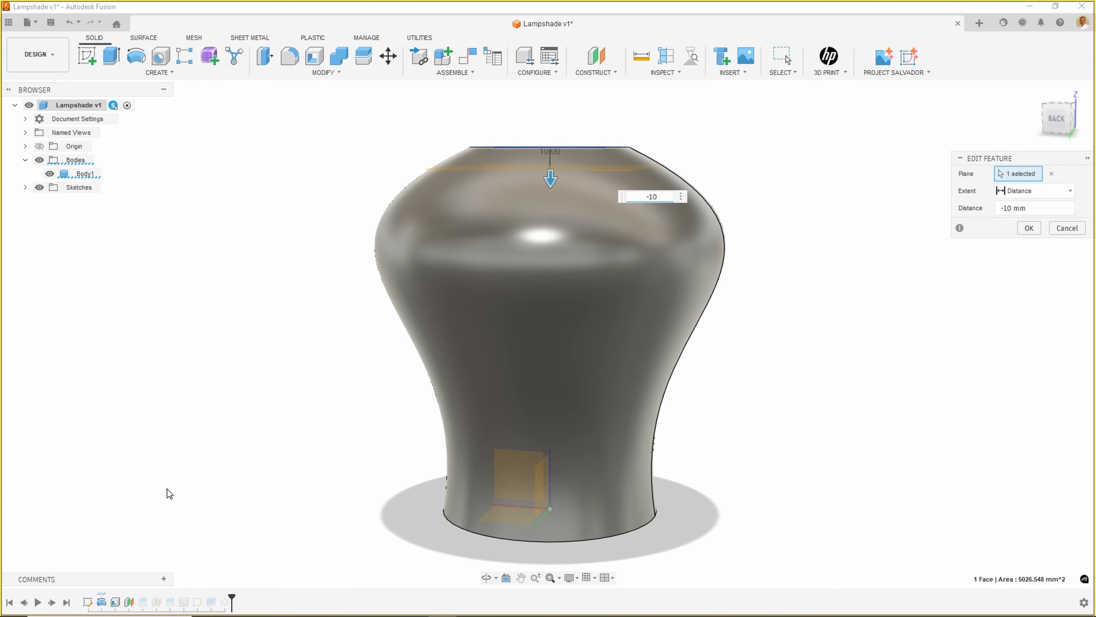
pyautogui.press('Return')
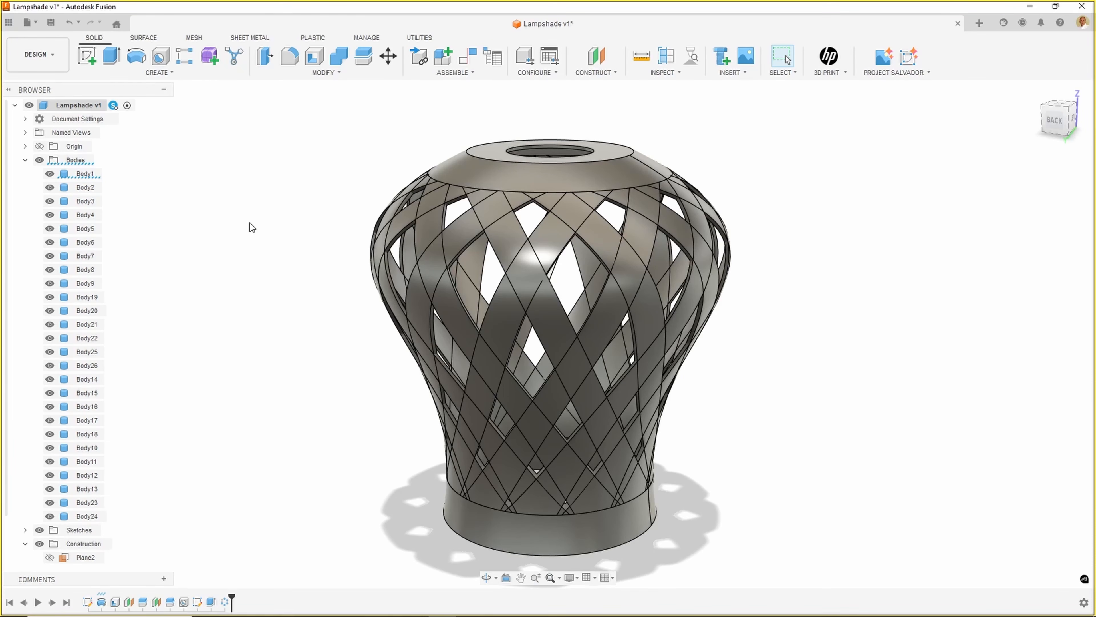
# - Join all the strips and both end bodies into a single body with Combine, using Body1 as the target
pyautogui.click(324, 73)
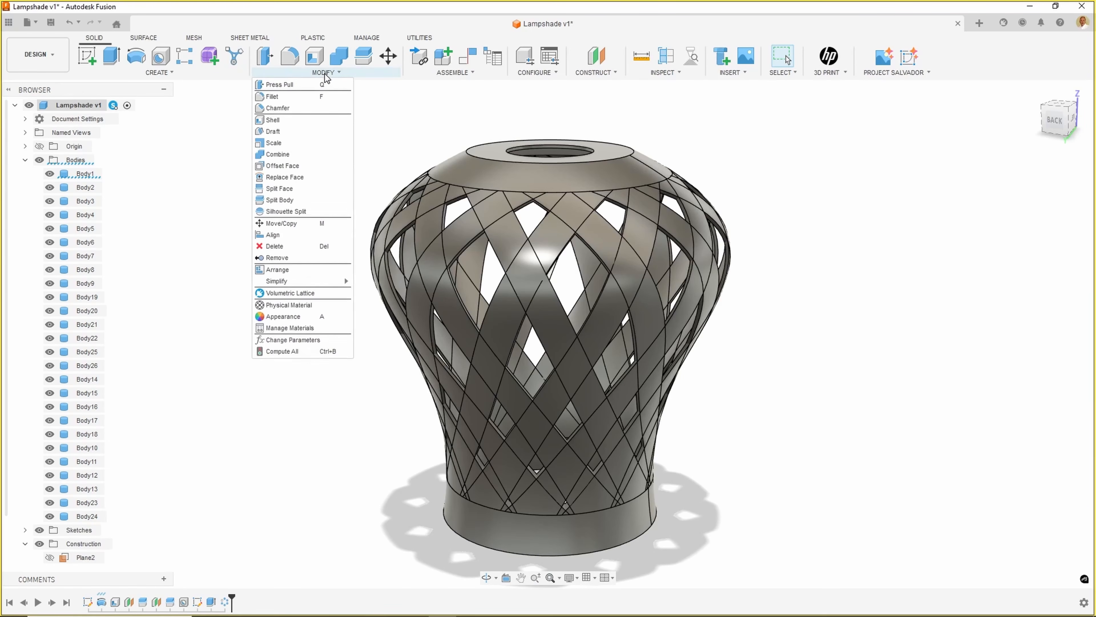
pyautogui.click(285, 154)
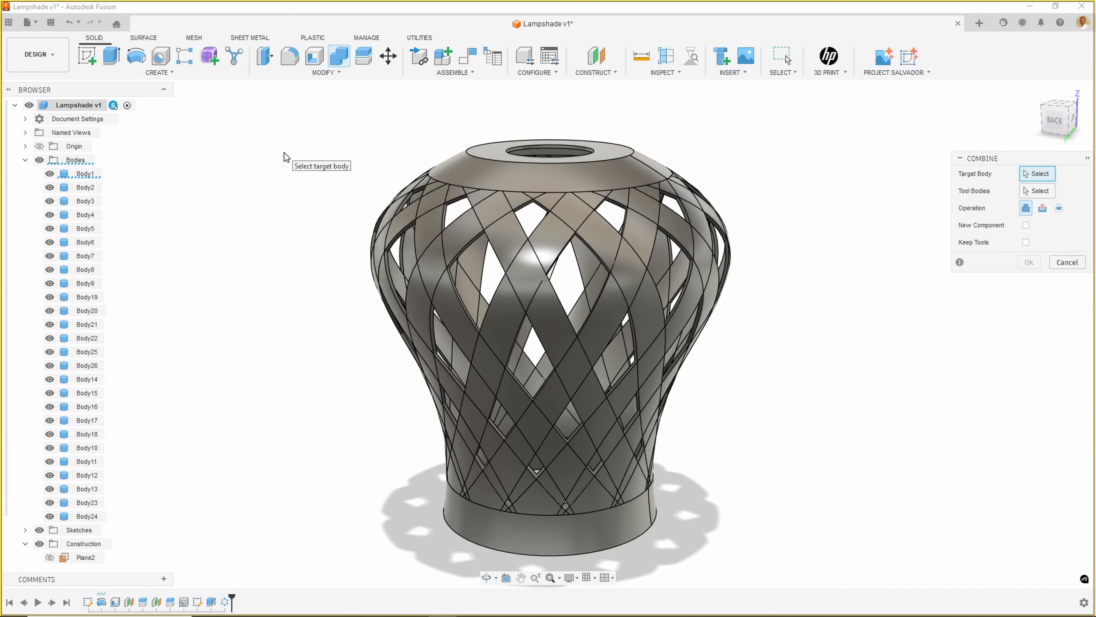
pyautogui.click(86, 174)
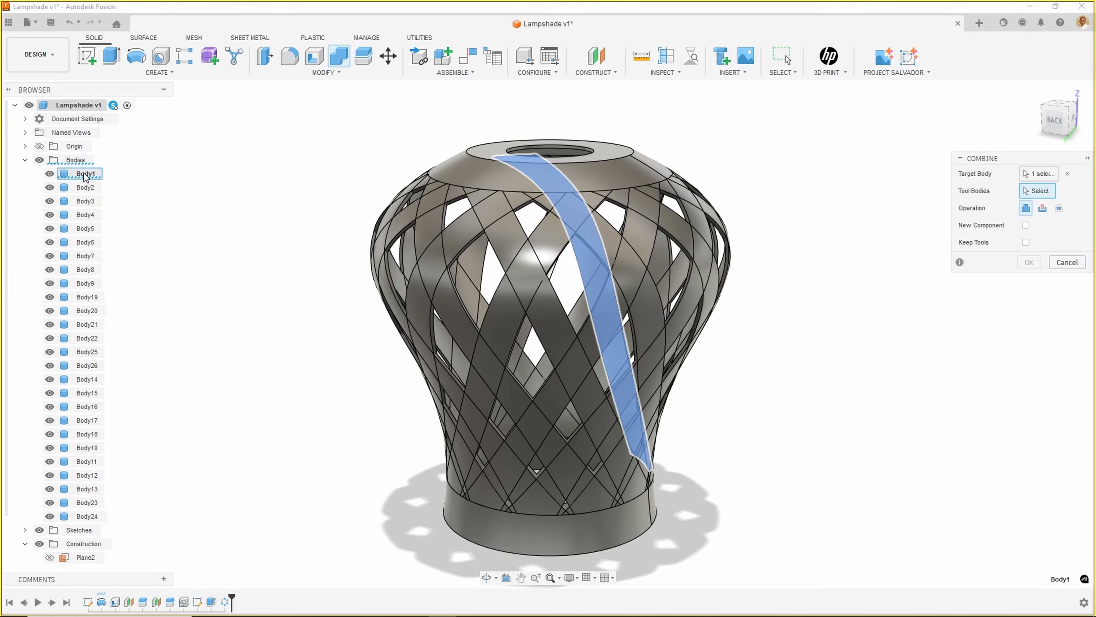
pyautogui.click(85, 190)
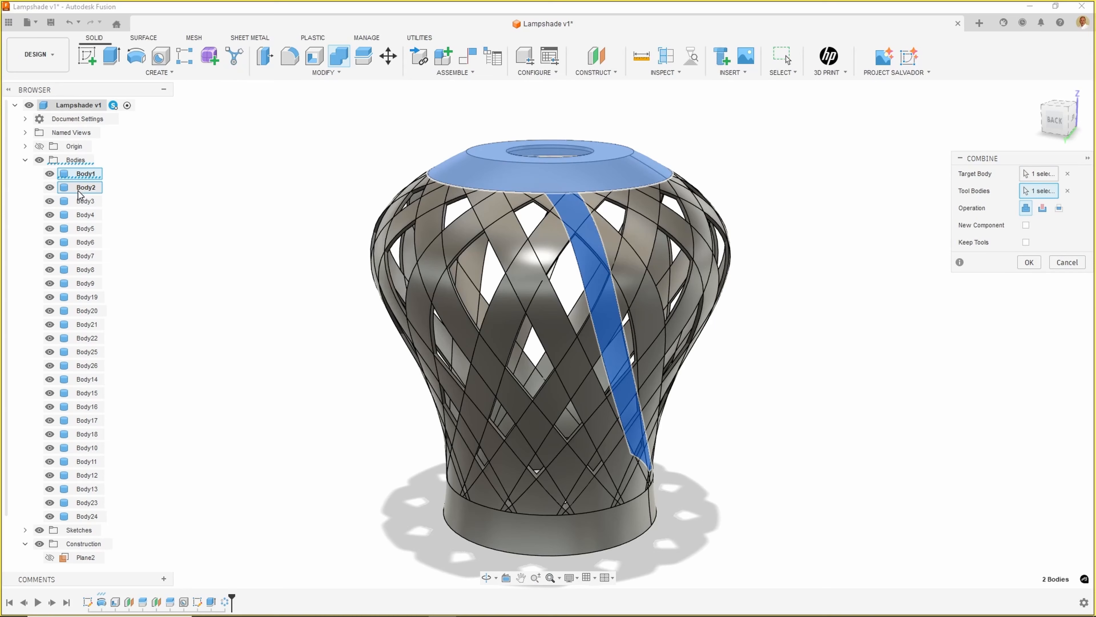
pyautogui.keyDown('shift'); pyautogui.click(85, 516); pyautogui.keyUp('shift')
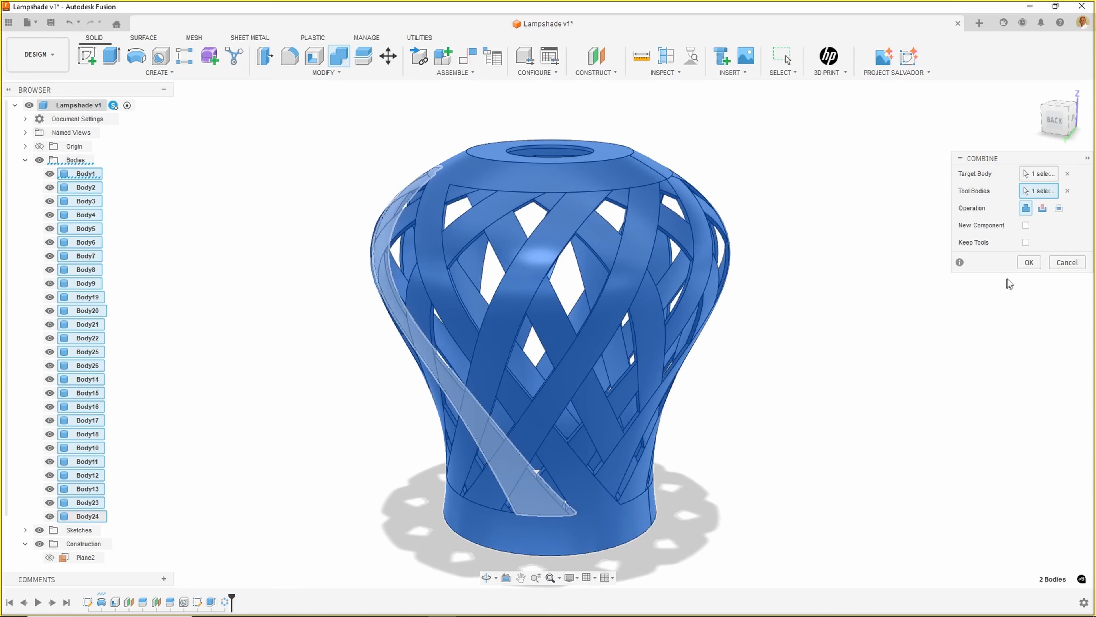
pyautogui.click(1029, 261)
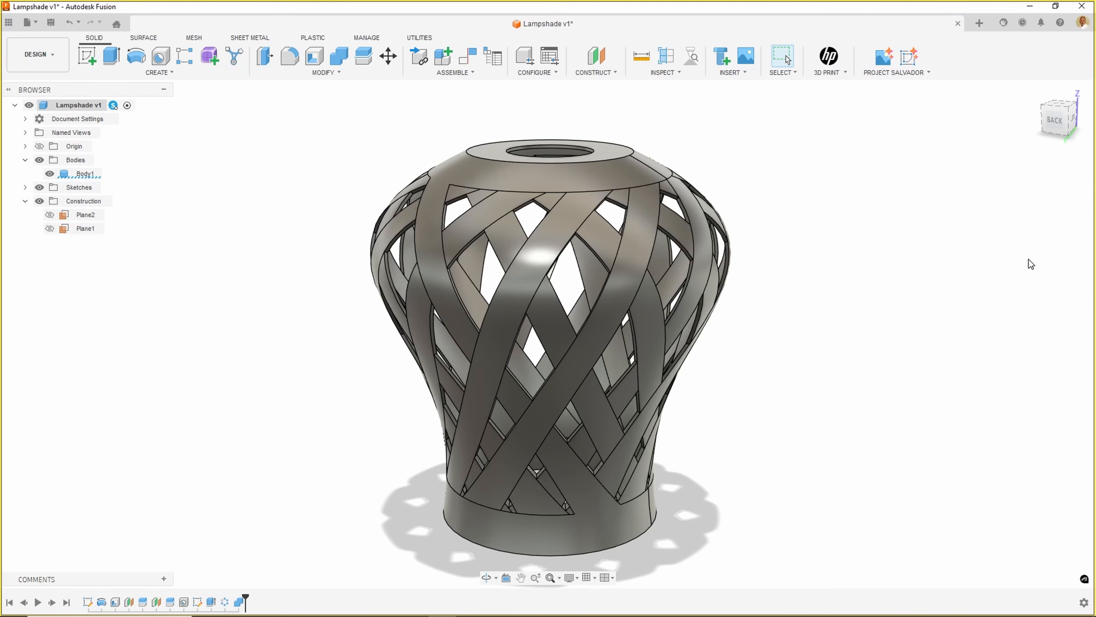
# - Apply the Aluminum - Anodized Glossy (Blue) appearance to the combined lampshade body
pyautogui.press('a')
pyautogui.moveTo(890, 487); pyautogui.dragTo(665, 466)
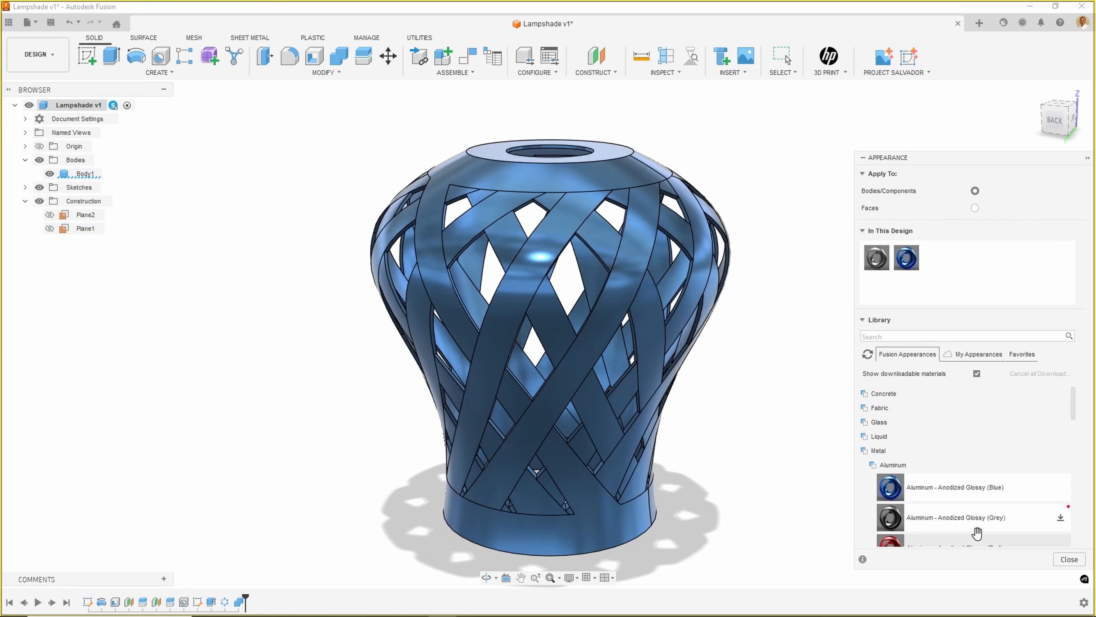
pyautogui.click(1069, 559)
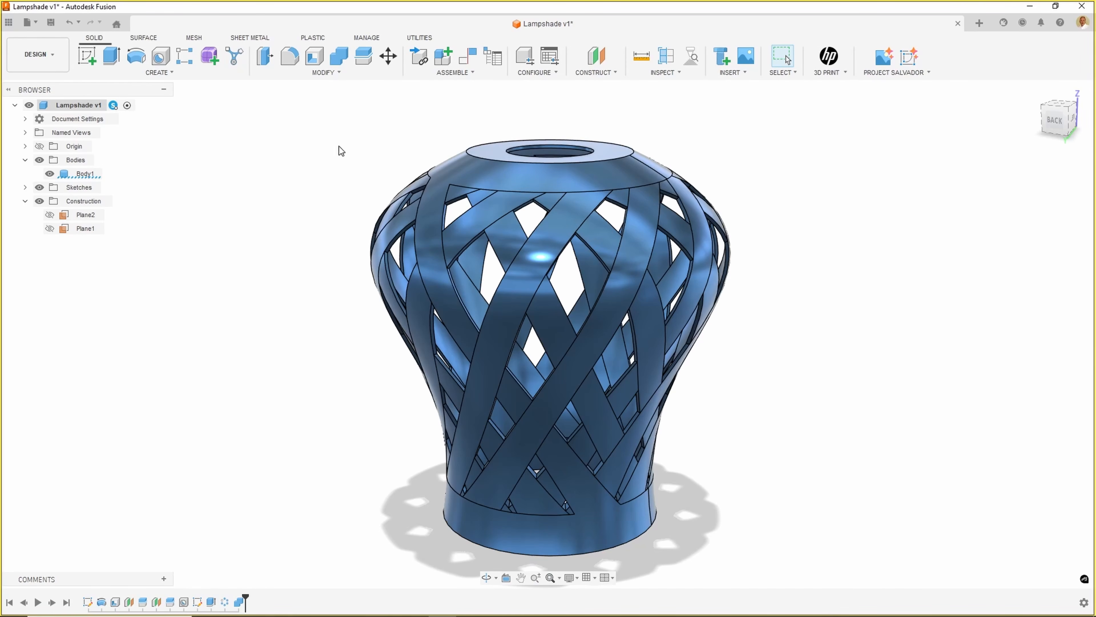
# - Set up saving the lampshade body as a mesh and open the preparation type choices
pyautogui.click(79, 175)
pyautogui.rightClick(78, 175)
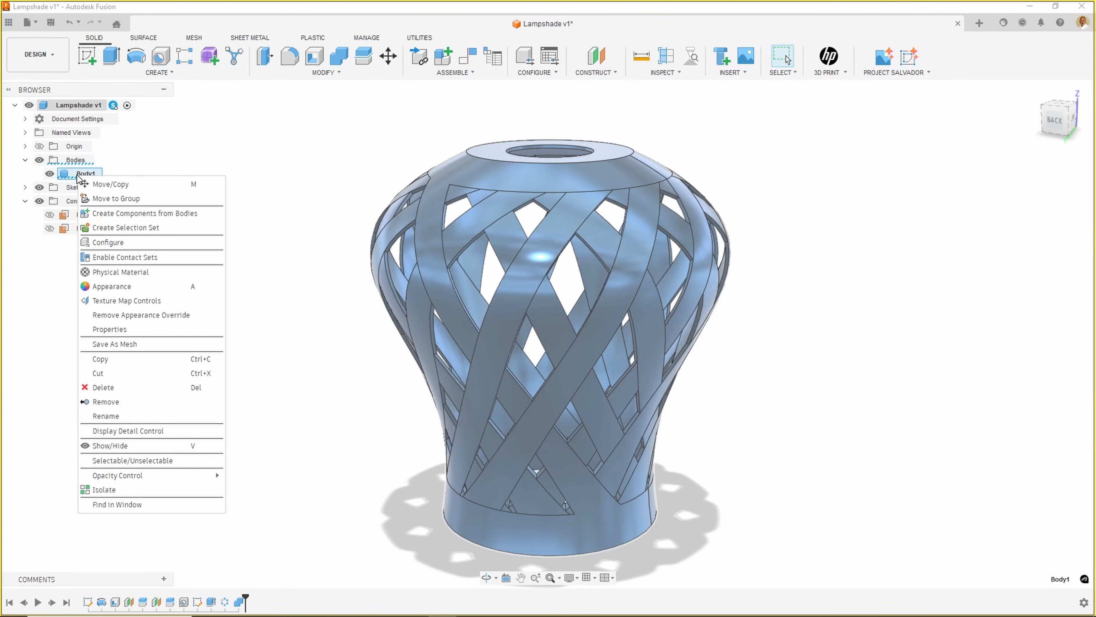
pyautogui.click(145, 347)
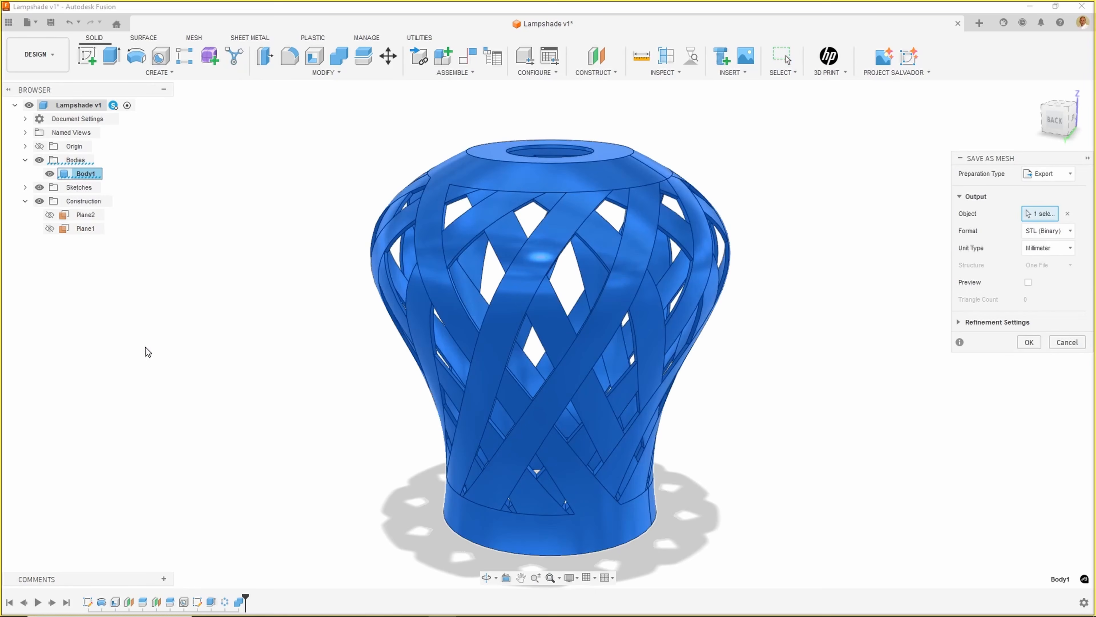
pyautogui.click(1040, 174)
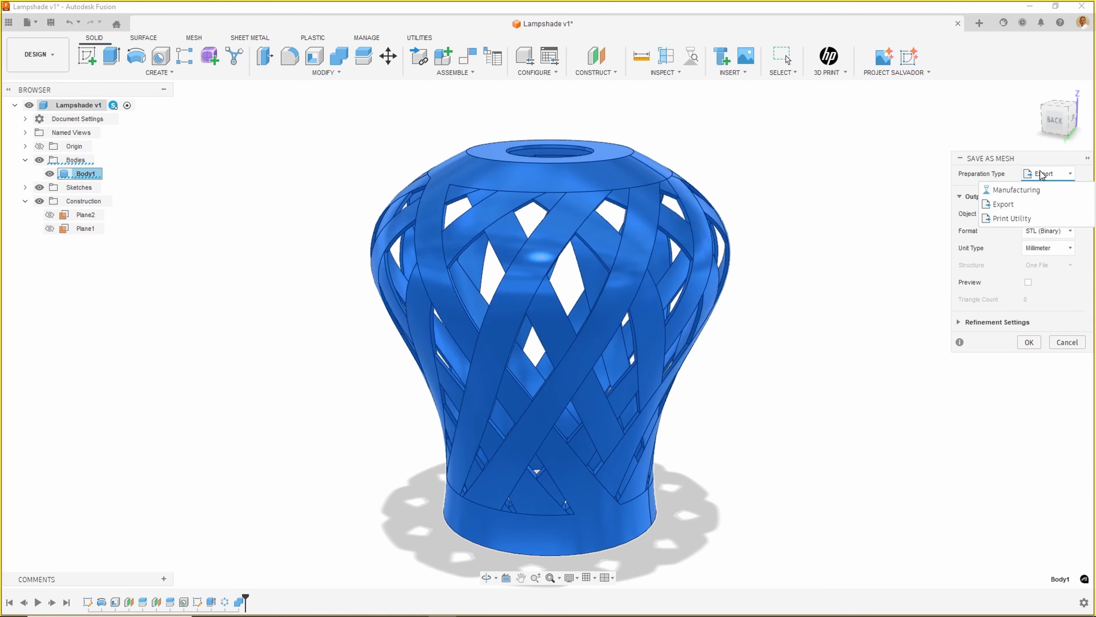